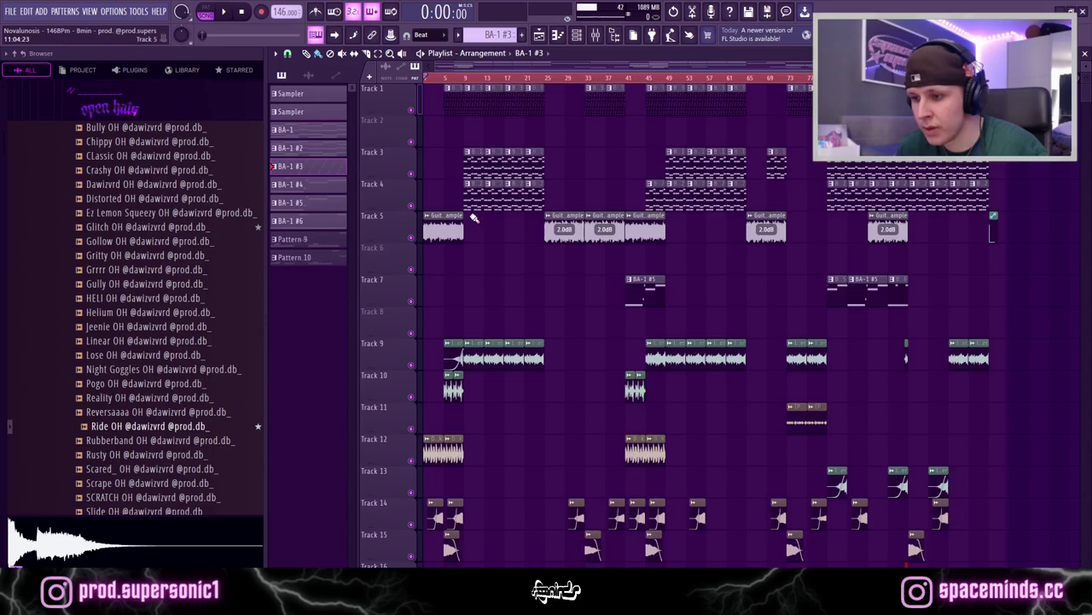
Step: Play the arrangement, then stop it back at the start
{"action": "scroll", "coordinate": [469, 326], "scroll_direction": "down", "scroll_amount": 4}
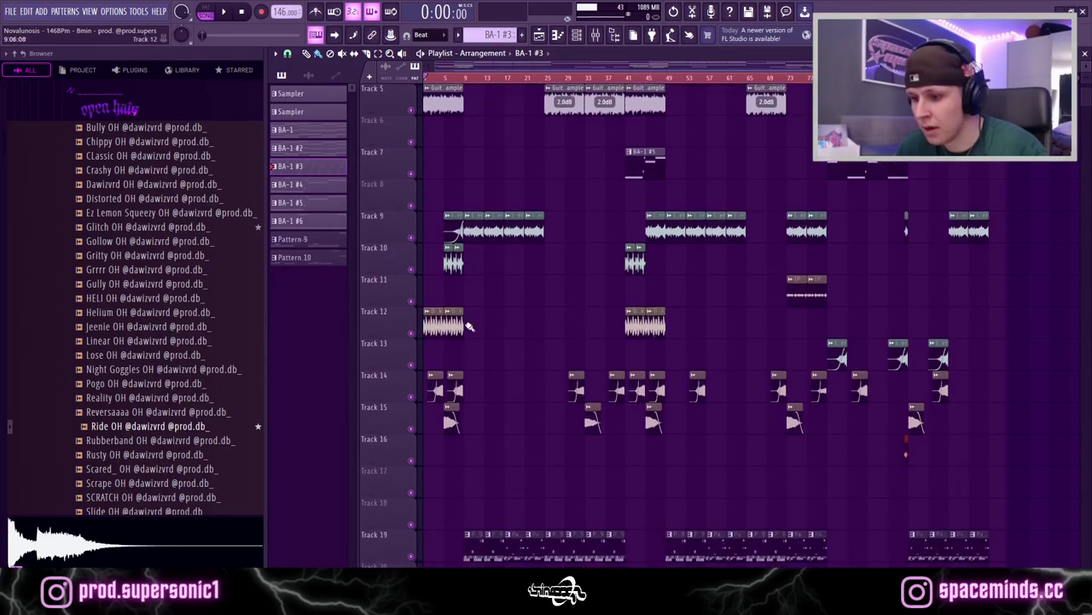
{"action": "scroll", "coordinate": [643, 300], "scroll_direction": "down", "scroll_amount": 3}
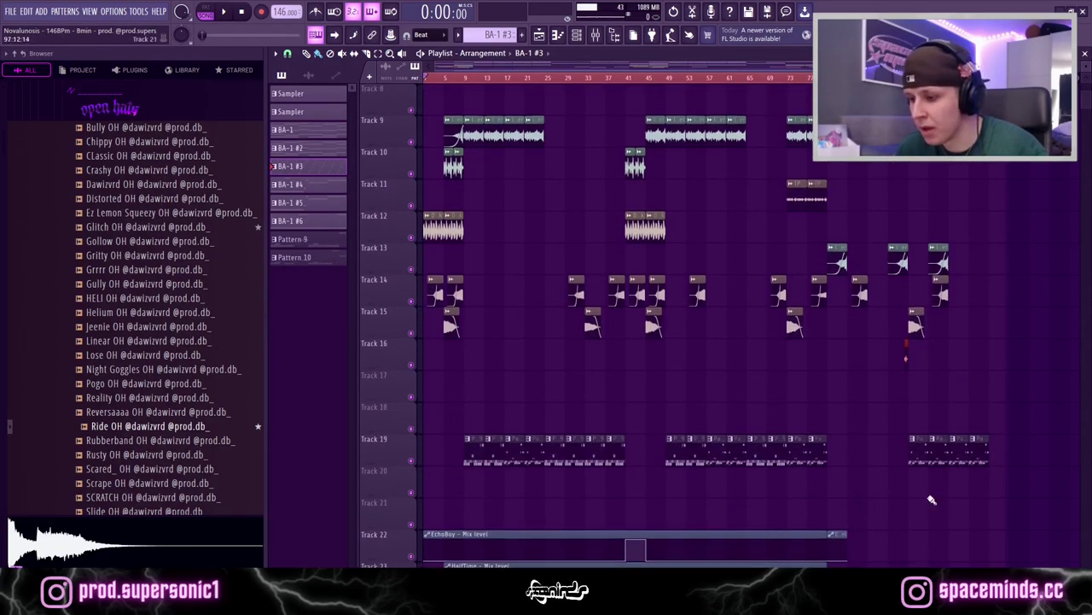
{"action": "scroll", "coordinate": [825, 434], "scroll_direction": "down", "scroll_amount": 2}
{"action": "scroll", "coordinate": [805, 432], "scroll_direction": "up", "scroll_amount": 3}
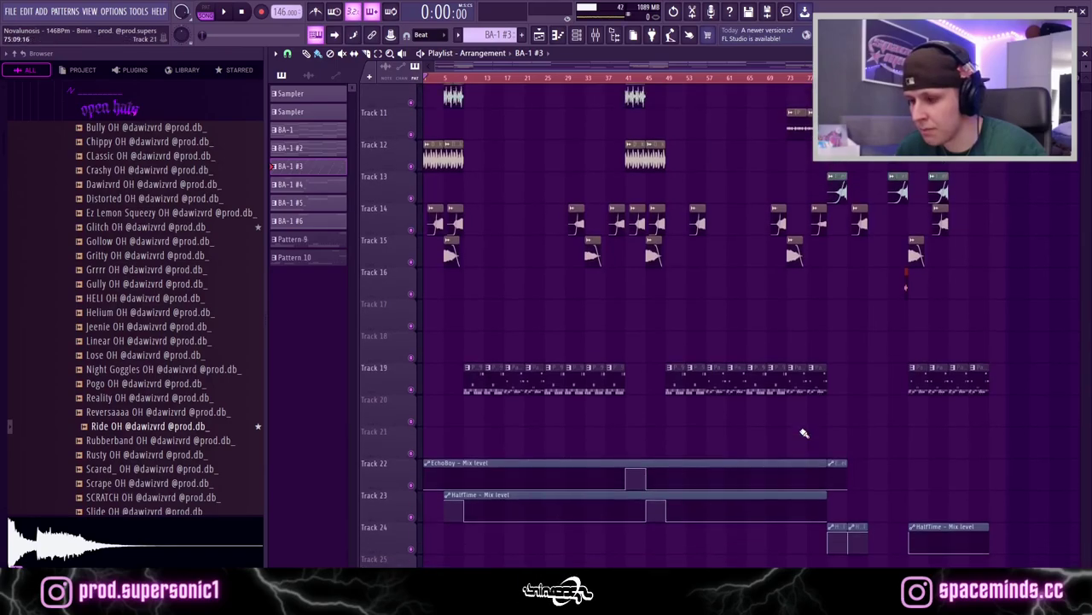
{"action": "scroll", "coordinate": [800, 434], "scroll_direction": "up", "scroll_amount": 6}
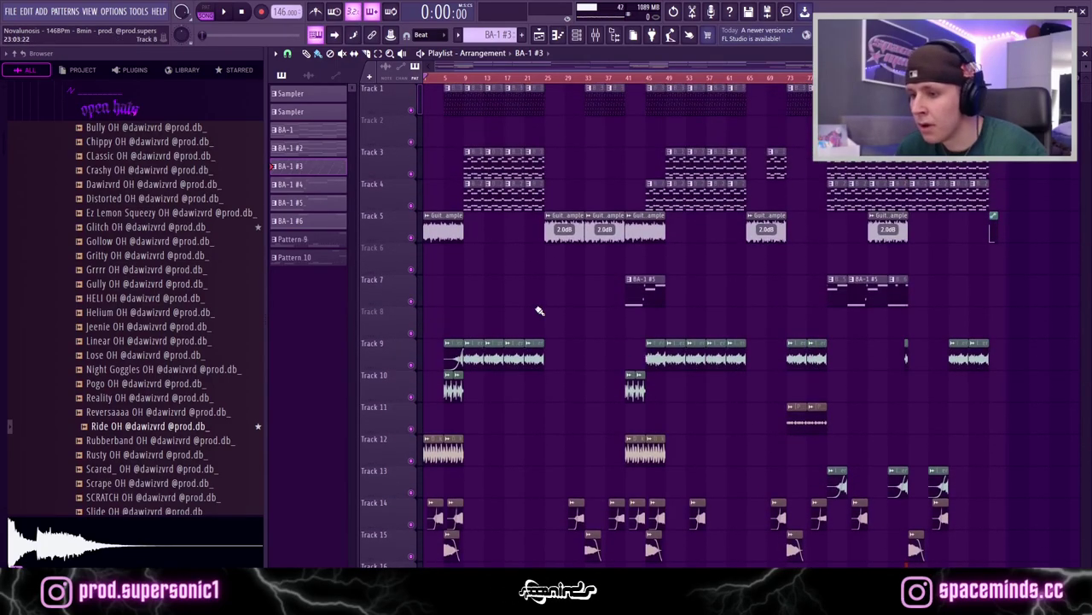
{"action": "scroll", "coordinate": [525, 307], "scroll_direction": "up", "scroll_amount": 2, "text": "ctrl"}
{"action": "scroll", "coordinate": [503, 257], "scroll_direction": "up", "scroll_amount": 2, "text": "ctrl"}
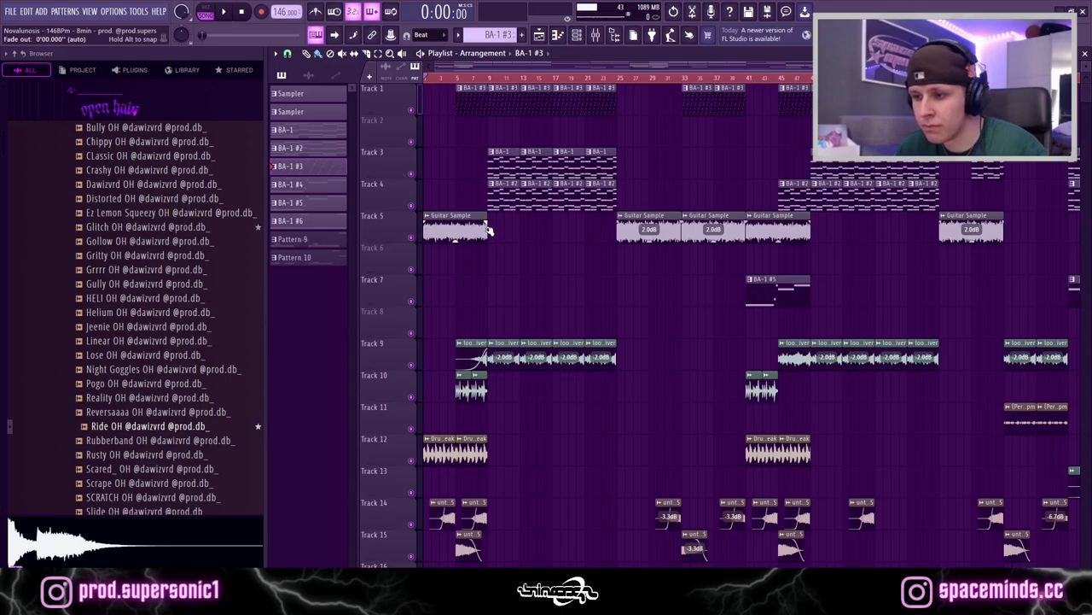
{"action": "scroll", "coordinate": [541, 276], "scroll_direction": "down", "scroll_amount": 9}
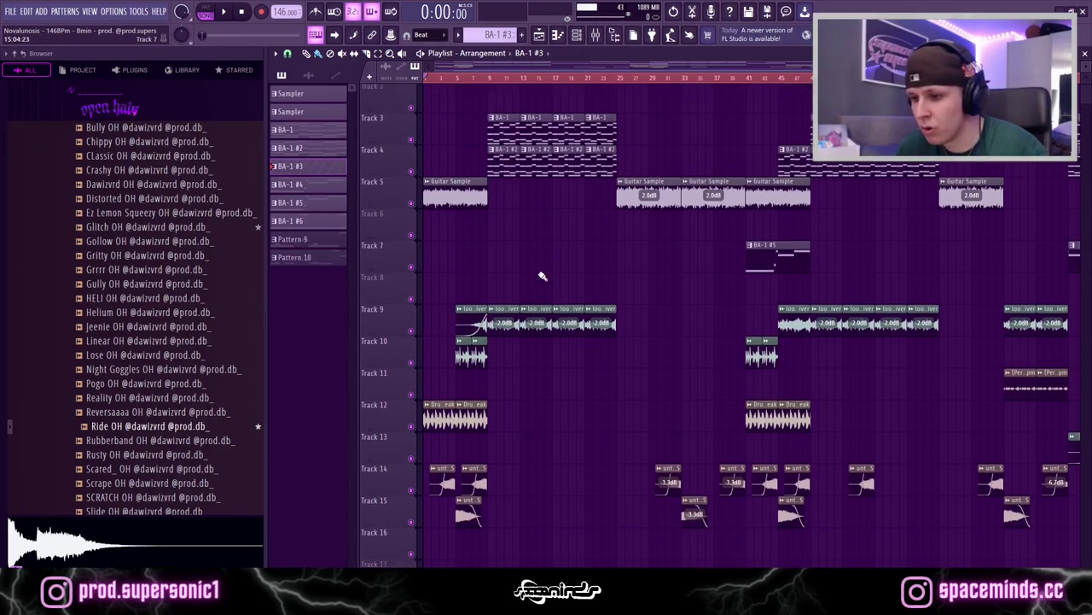
{"action": "scroll", "coordinate": [510, 294], "scroll_direction": "up", "scroll_amount": 9}
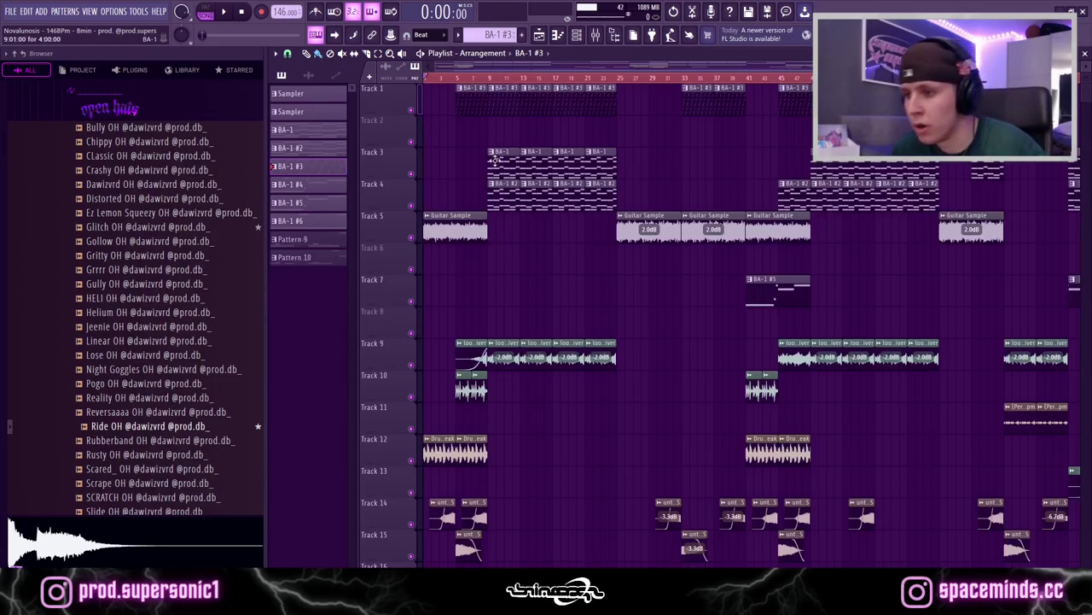
{"action": "scroll", "coordinate": [506, 239], "scroll_direction": "down", "scroll_amount": 9}
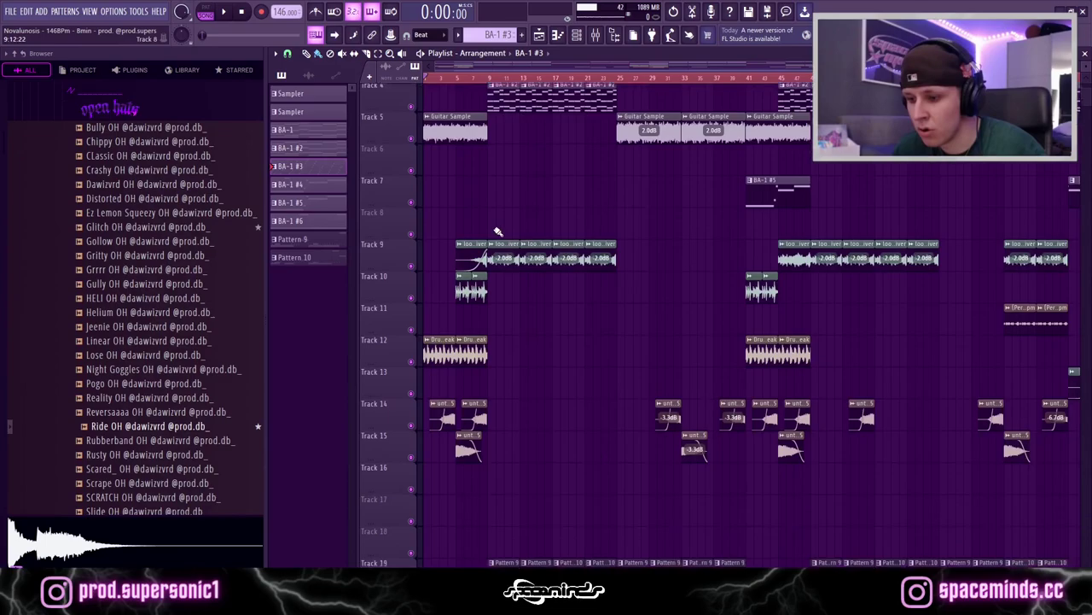
{"action": "scroll", "coordinate": [520, 241], "scroll_direction": "up", "scroll_amount": 3}
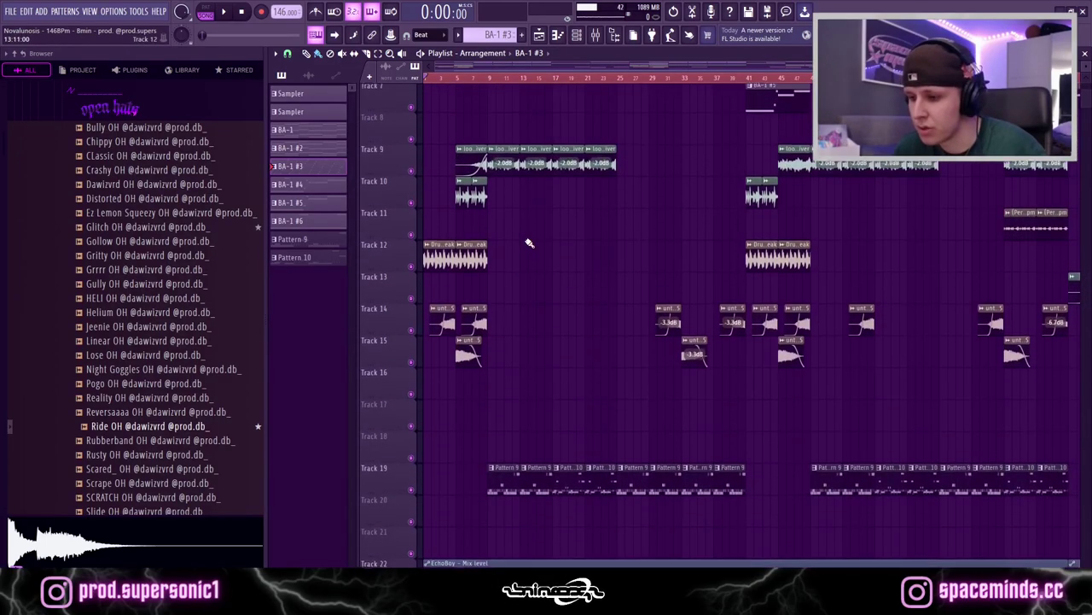
{"action": "key", "text": "space"}
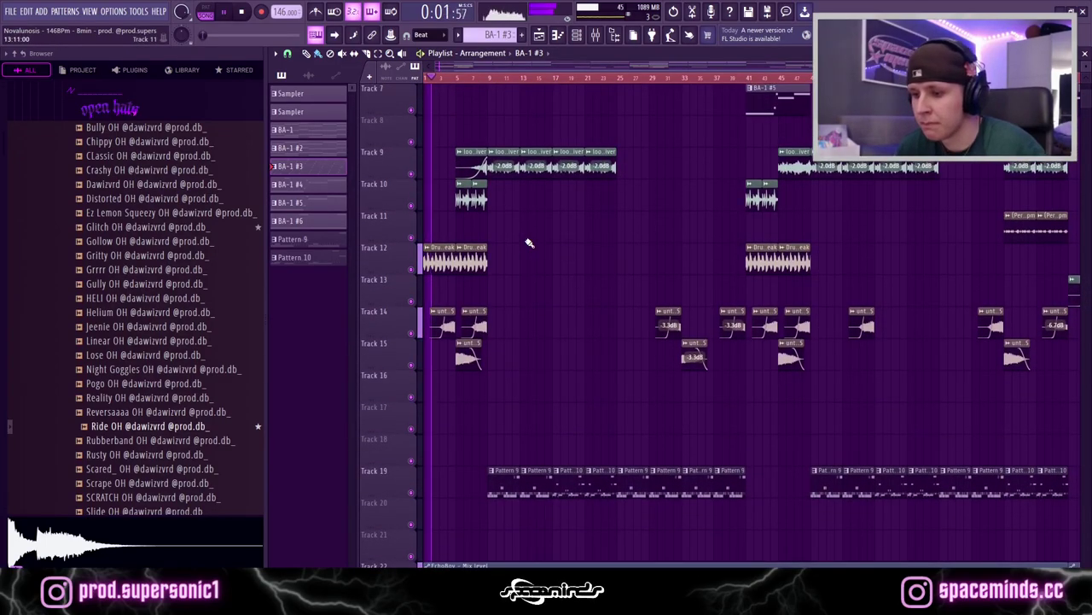
{"action": "scroll", "coordinate": [546, 263], "scroll_direction": "up", "scroll_amount": 5}
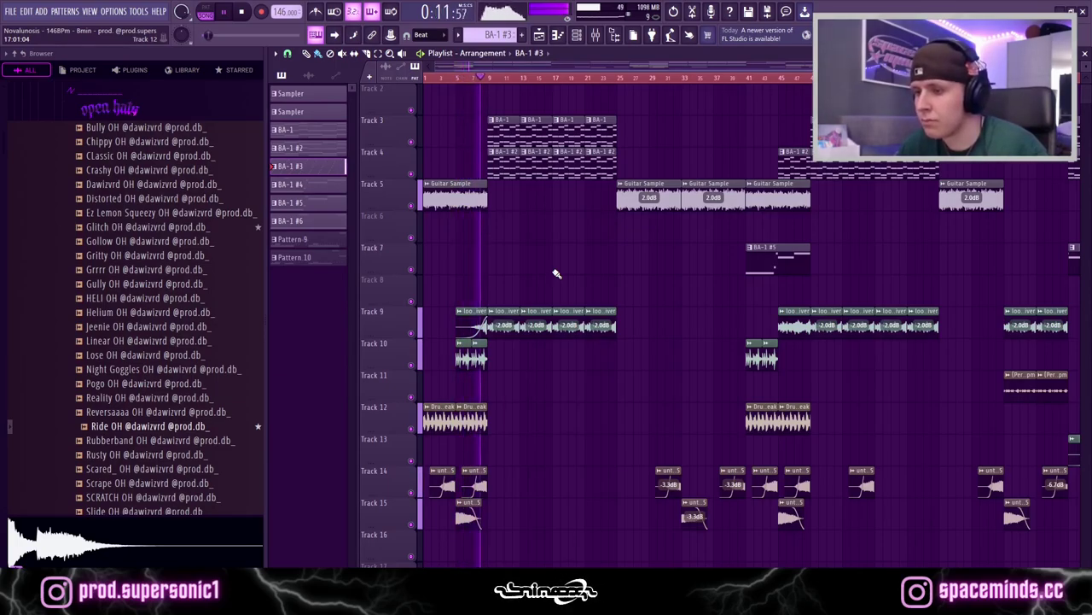
{"action": "key", "text": "space"}
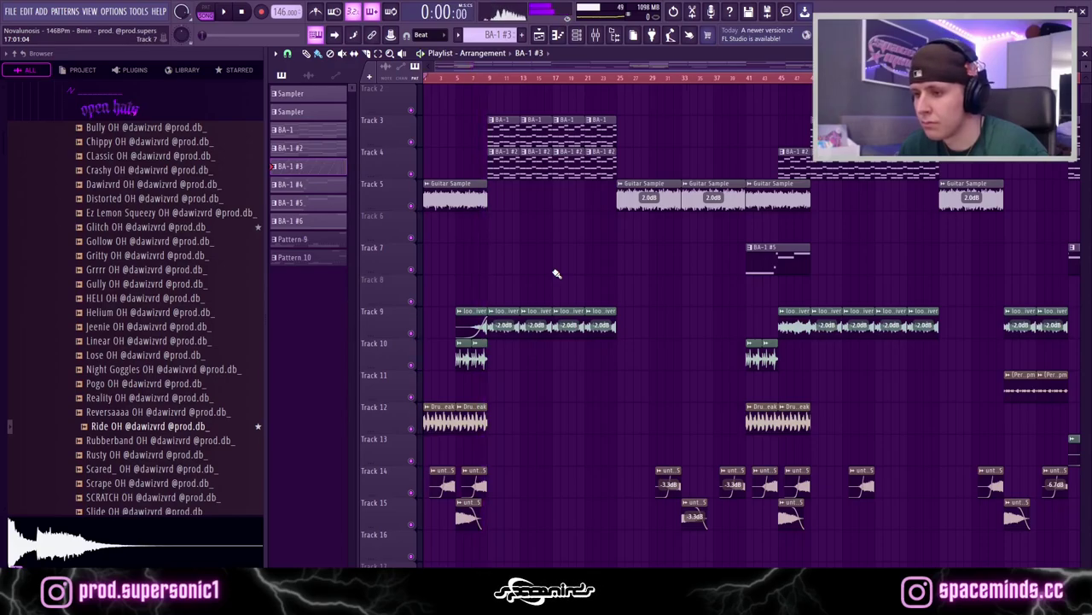
Step: Play the soloed Guitar Sample track from bar 1
{"action": "scroll", "coordinate": [509, 264], "scroll_direction": "up", "scroll_amount": 1}
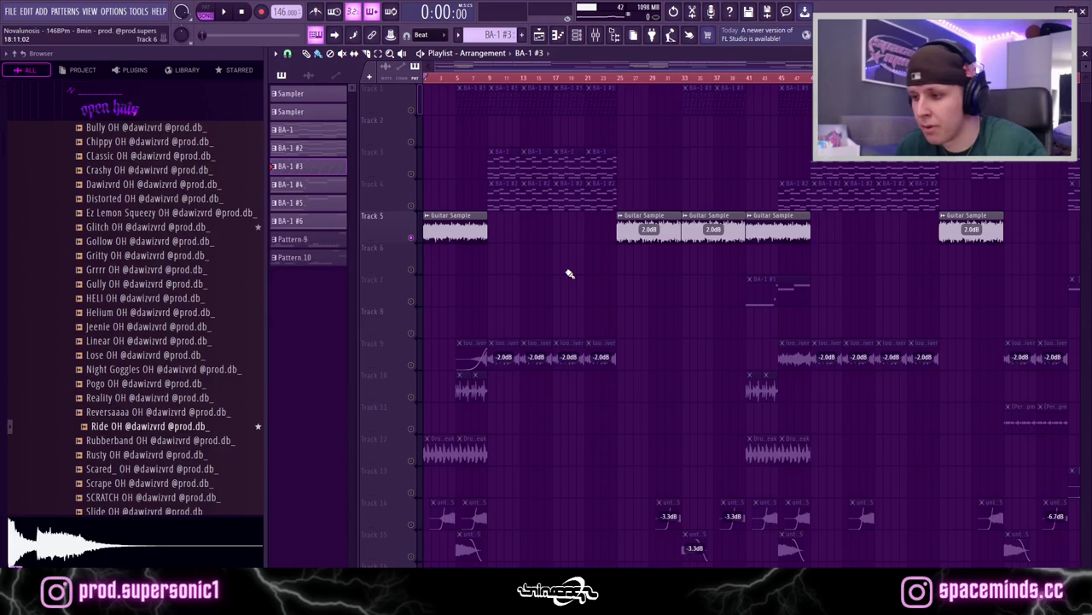
{"action": "scroll", "coordinate": [570, 273], "scroll_direction": "down", "scroll_amount": 3}
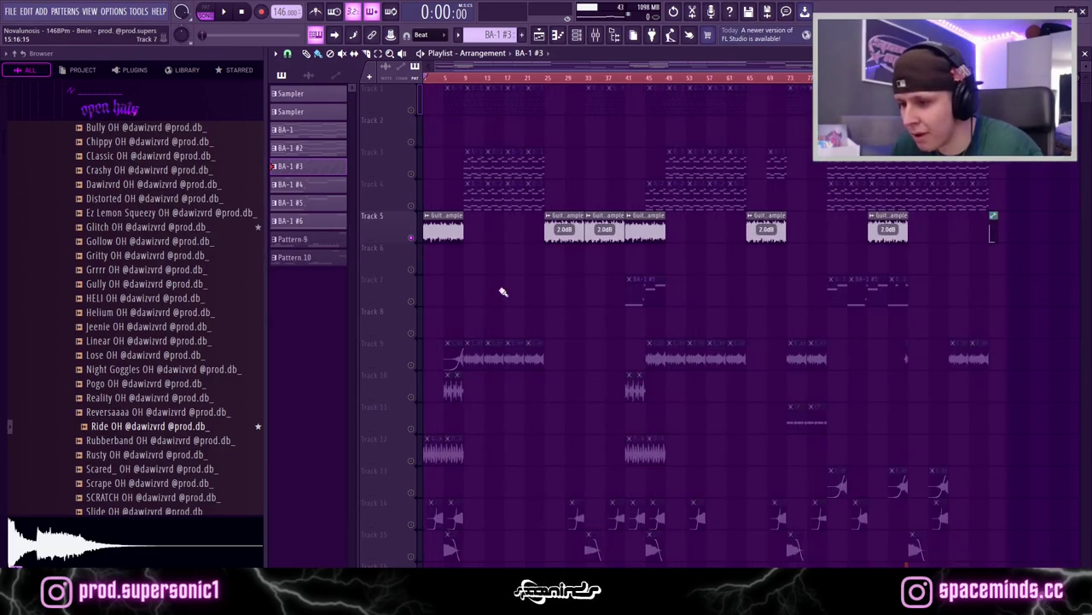
{"action": "scroll", "coordinate": [524, 222], "scroll_direction": "up", "scroll_amount": 3}
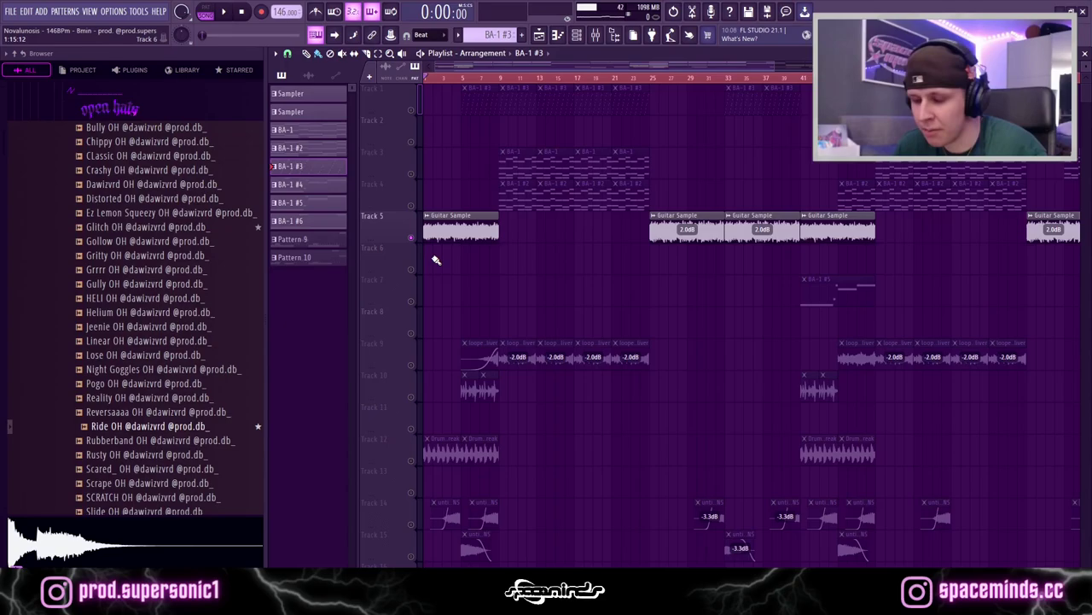
{"action": "key", "text": "space"}
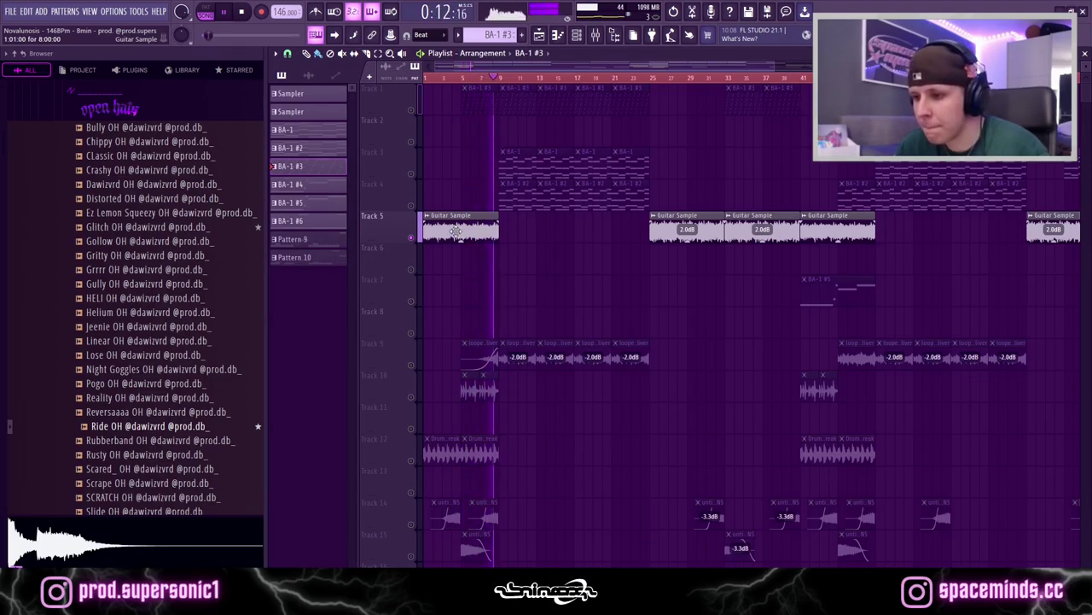
{"action": "key", "text": "space"}
{"action": "double_click", "coordinate": [456, 231]}
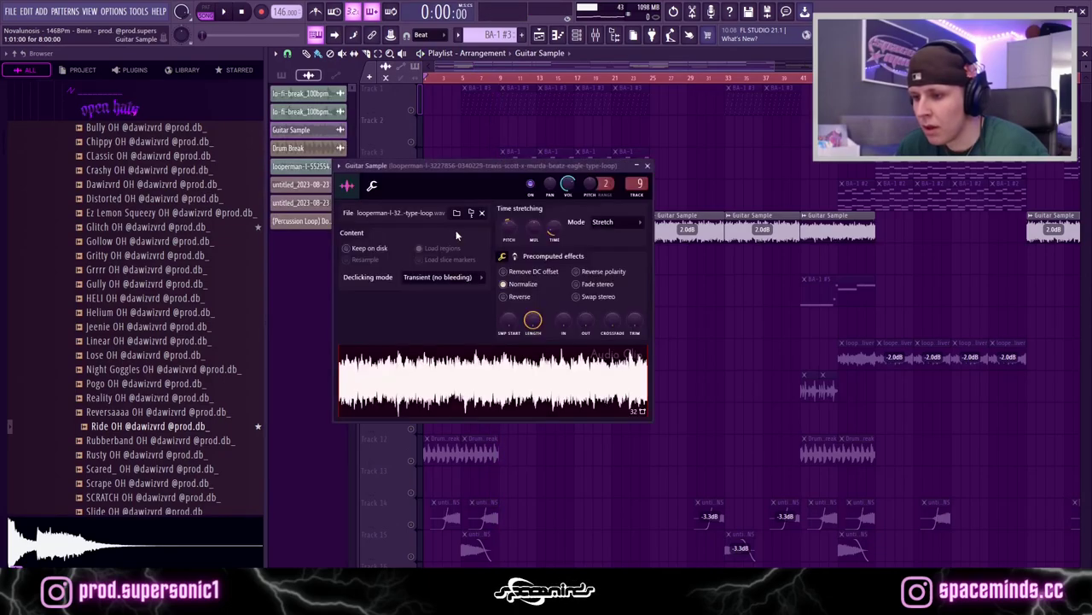
{"action": "left_click", "coordinate": [649, 168]}
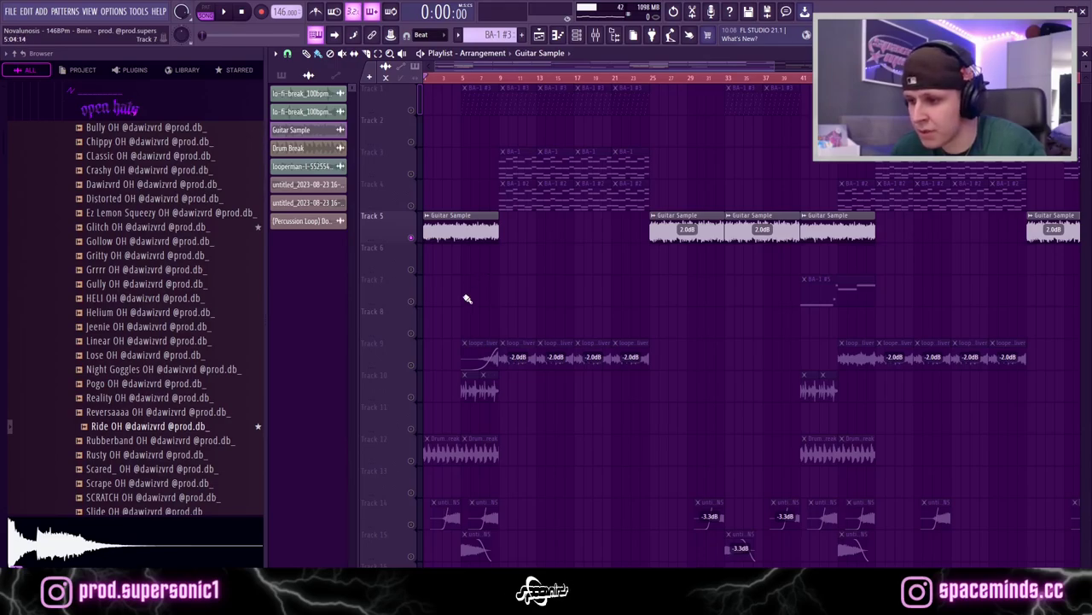
Step: Play from bar 1, mute the Guitar Sample track on Track 5, then stop
{"action": "scroll", "coordinate": [468, 298], "scroll_direction": "down", "scroll_amount": 1}
{"action": "scroll", "coordinate": [460, 303], "scroll_direction": "up", "scroll_amount": 1}
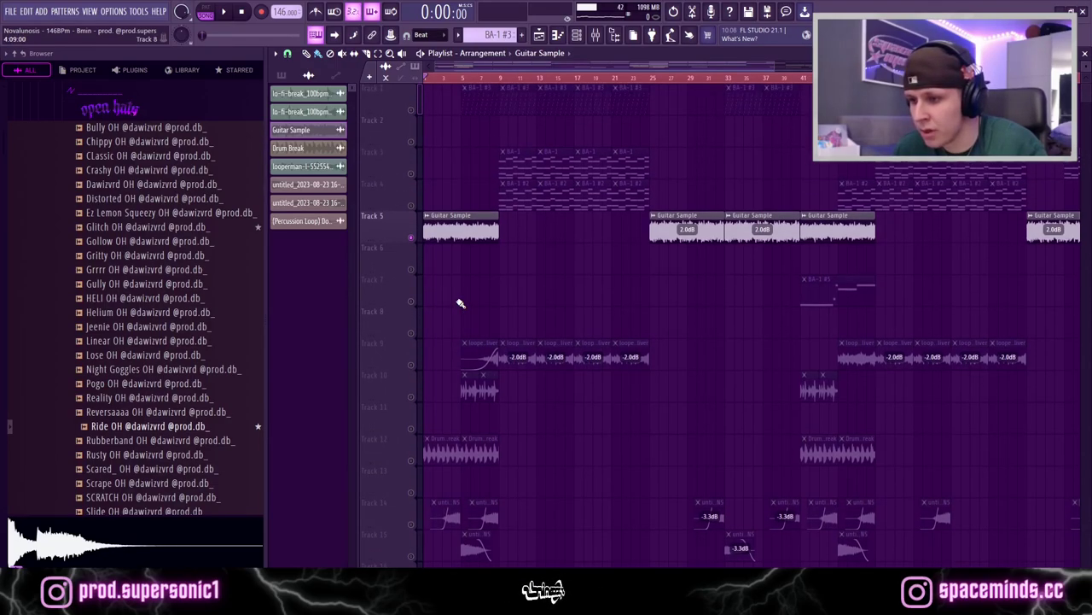
{"action": "scroll", "coordinate": [417, 401], "scroll_direction": "down", "scroll_amount": 2}
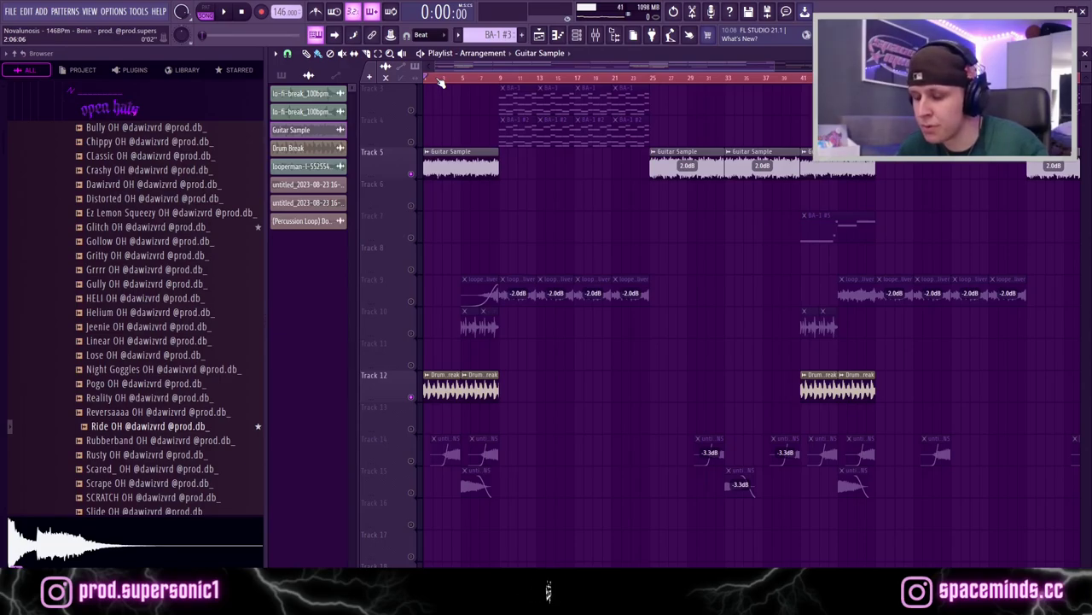
{"action": "key", "text": "space"}
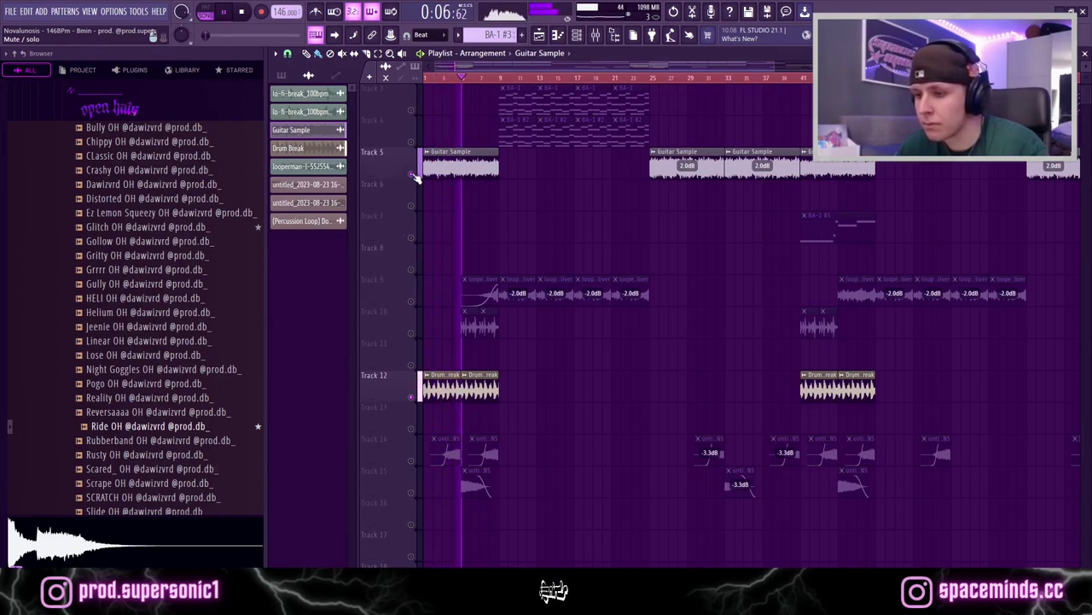
{"action": "left_click", "coordinate": [416, 177]}
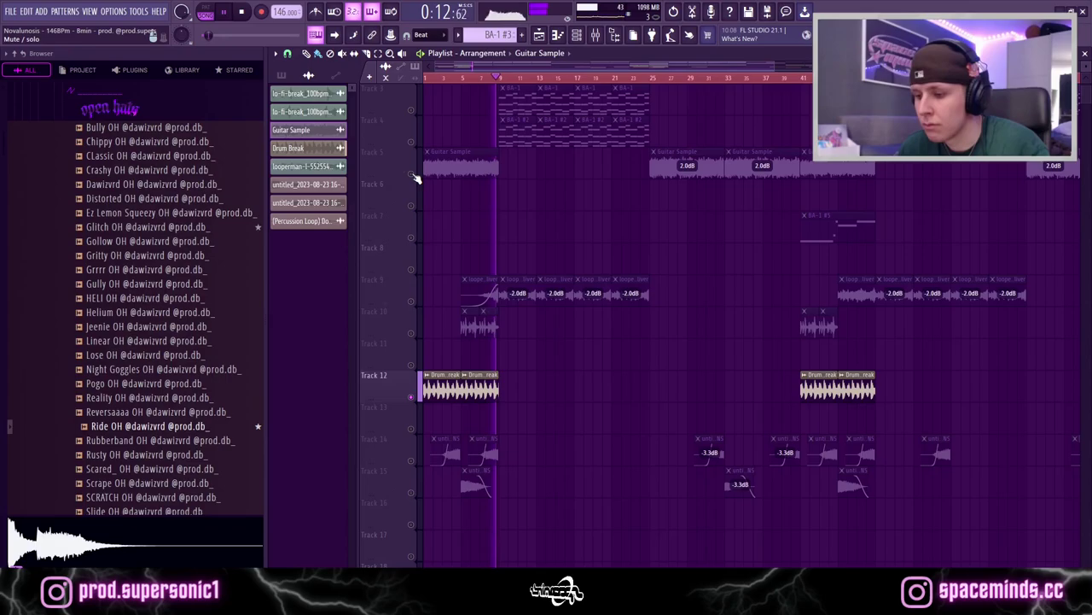
{"action": "key", "text": "space"}
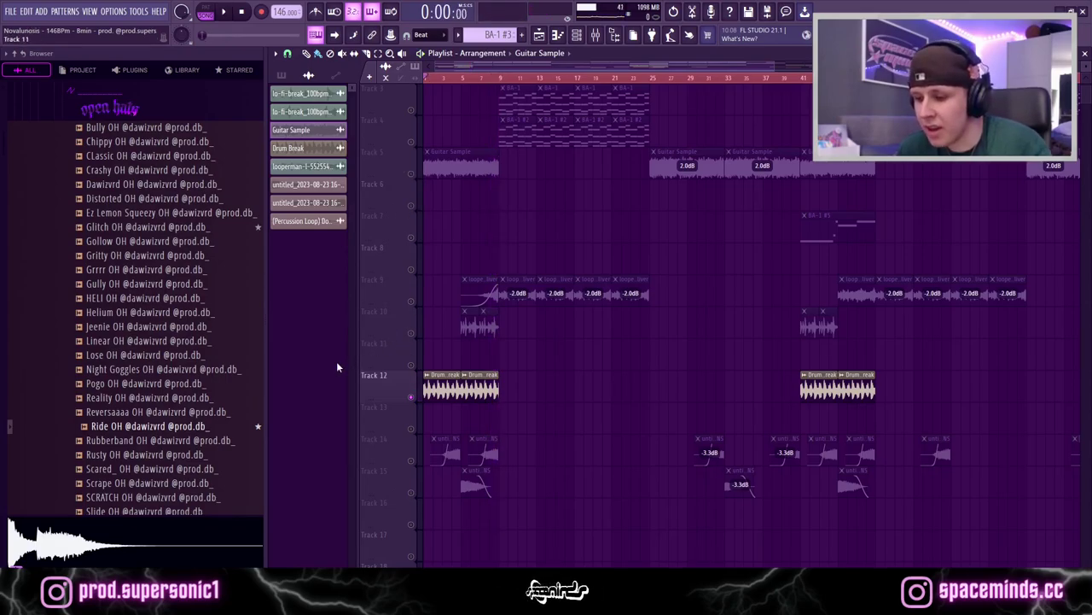
Step: Zoom the Playlist timeline to show roughly bars 1–17
{"action": "key", "text": "Page_Up"}
{"action": "key", "text": "Page_Up"}
{"action": "key", "text": "Page_Up"}
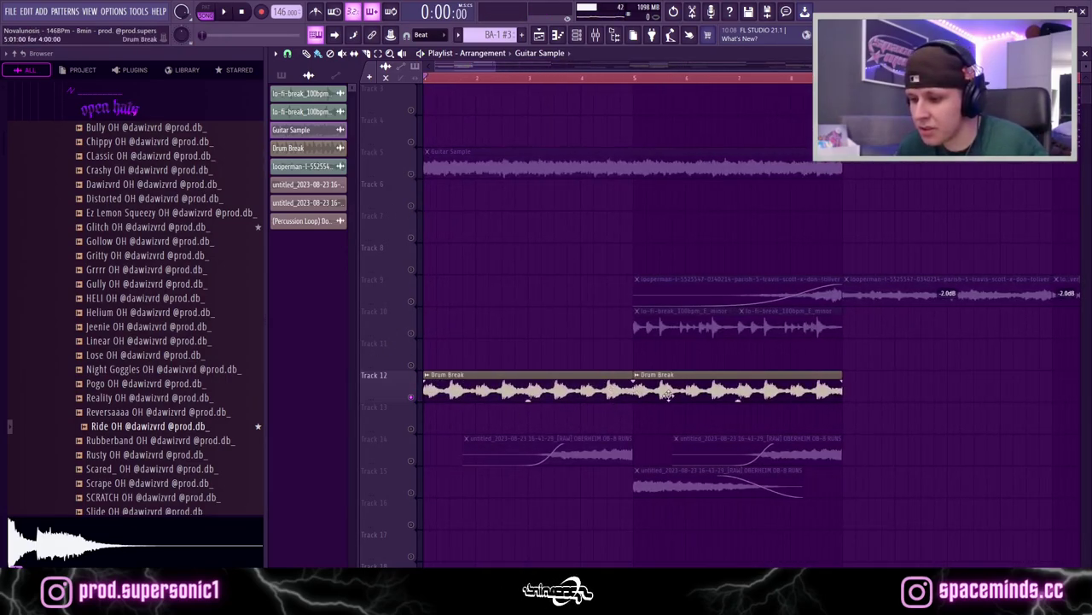
{"action": "key", "text": "Page_Down"}
{"action": "key", "text": "Page_Down"}
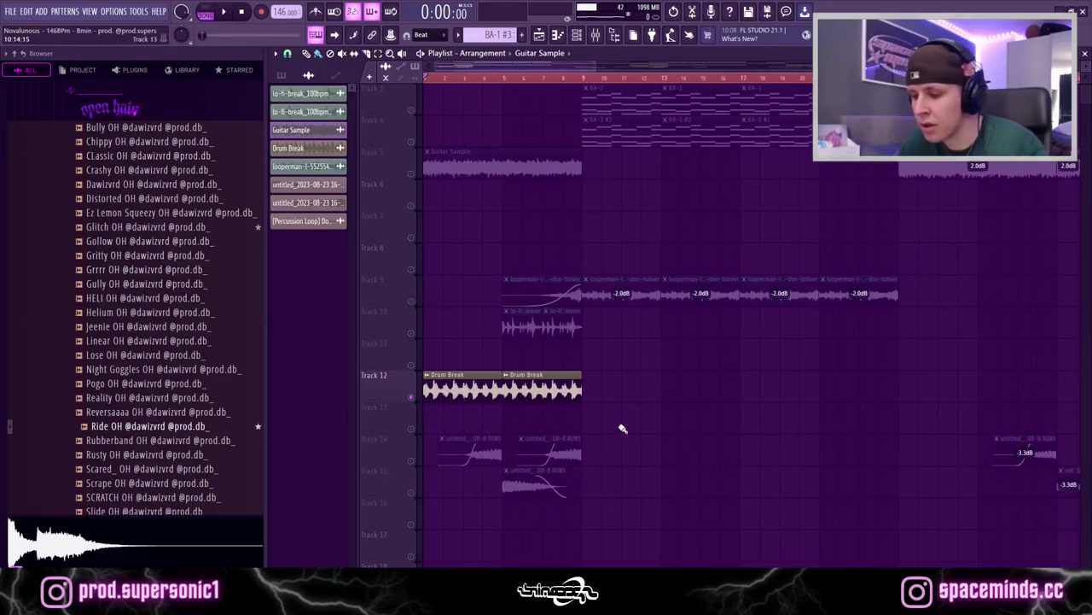
{"action": "key", "text": "Page_Down"}
{"action": "key", "text": "Page_Up"}
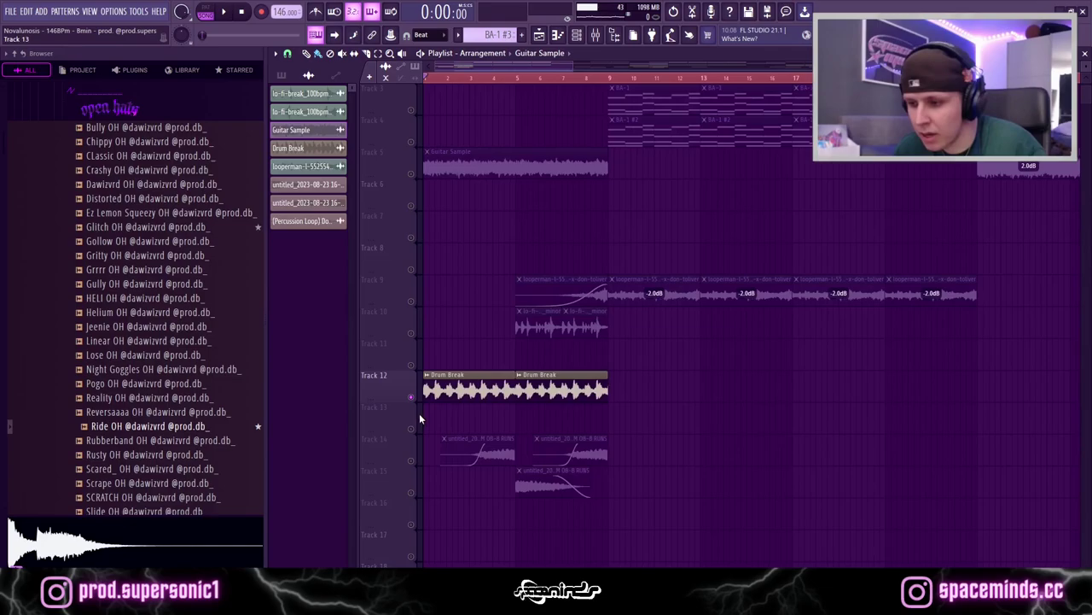
{"action": "scroll", "coordinate": [475, 337], "scroll_direction": "up", "scroll_amount": 3}
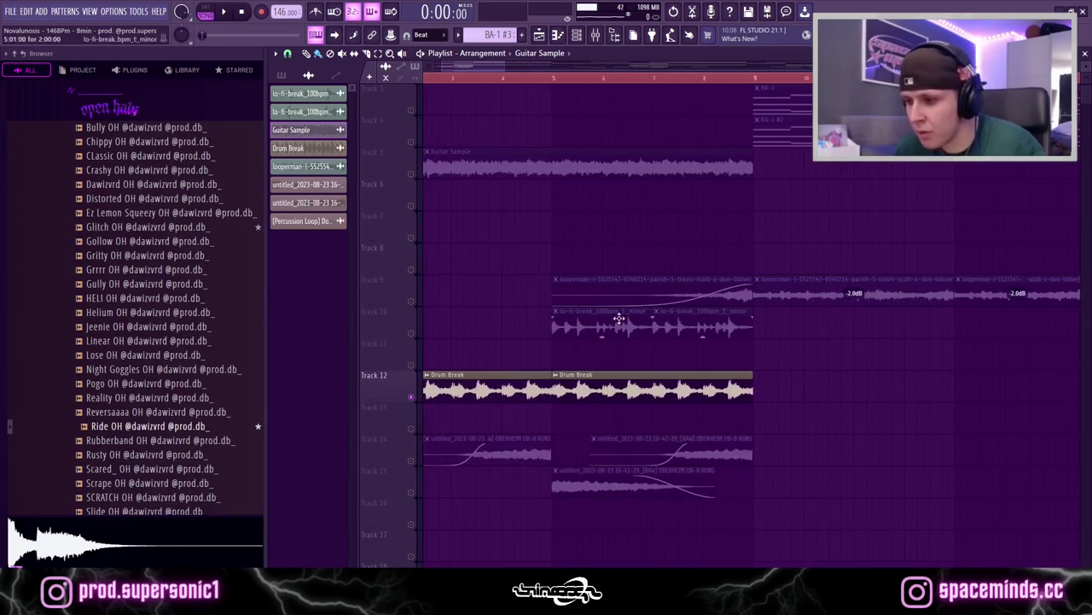
Step: Unmute the lo-fi break on Track 10, then play from bar 5 and stop
{"action": "left_click", "coordinate": [410, 333]}
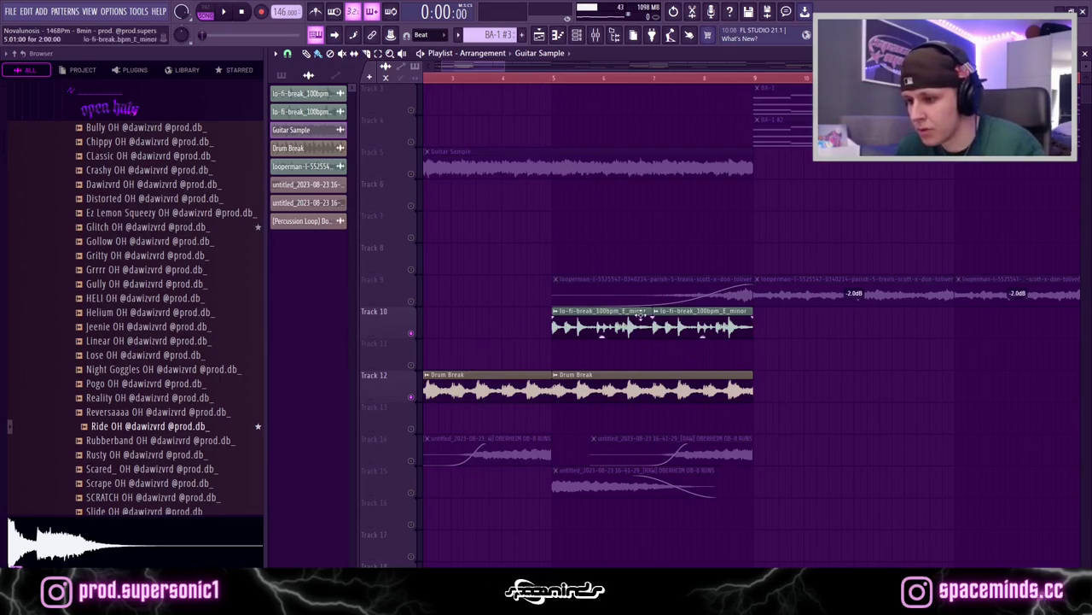
{"action": "left_click", "coordinate": [553, 79]}
{"action": "scroll", "coordinate": [778, 406], "scroll_direction": "up", "scroll_amount": 1}
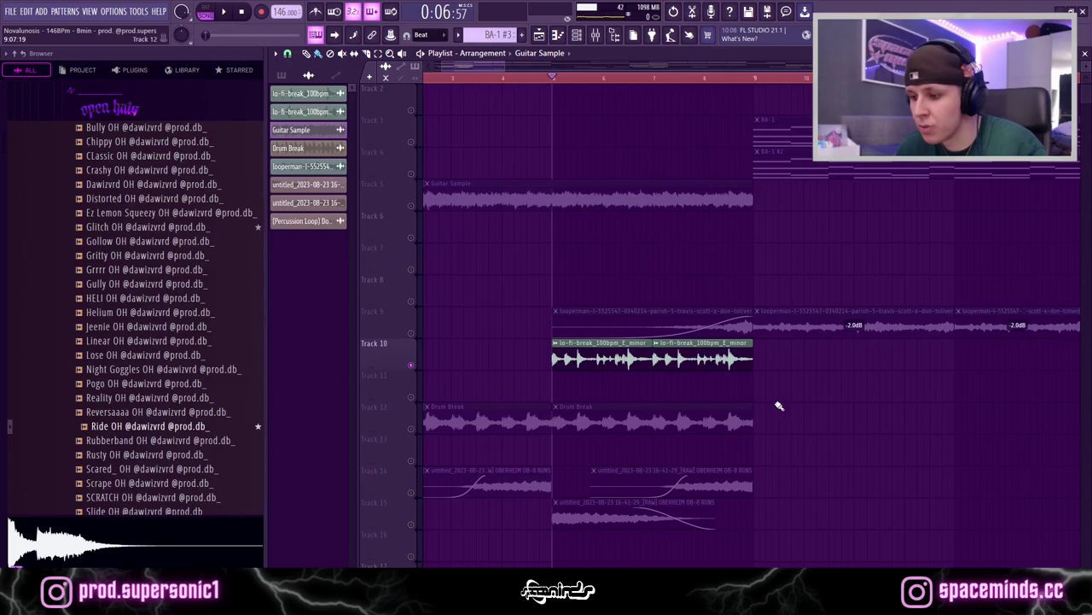
{"action": "key", "text": "space"}
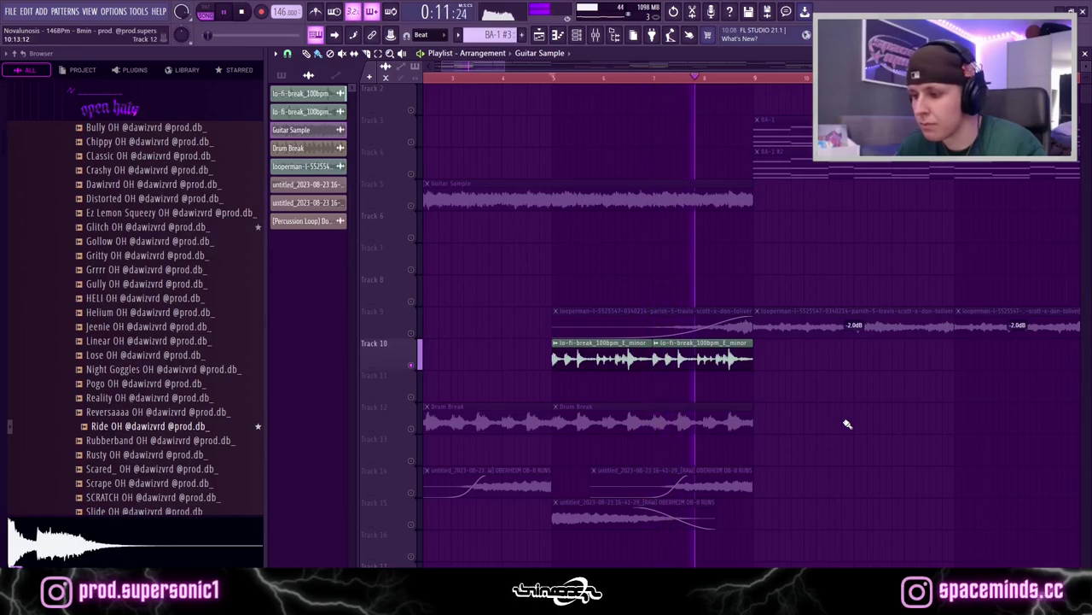
{"action": "key", "text": "space"}
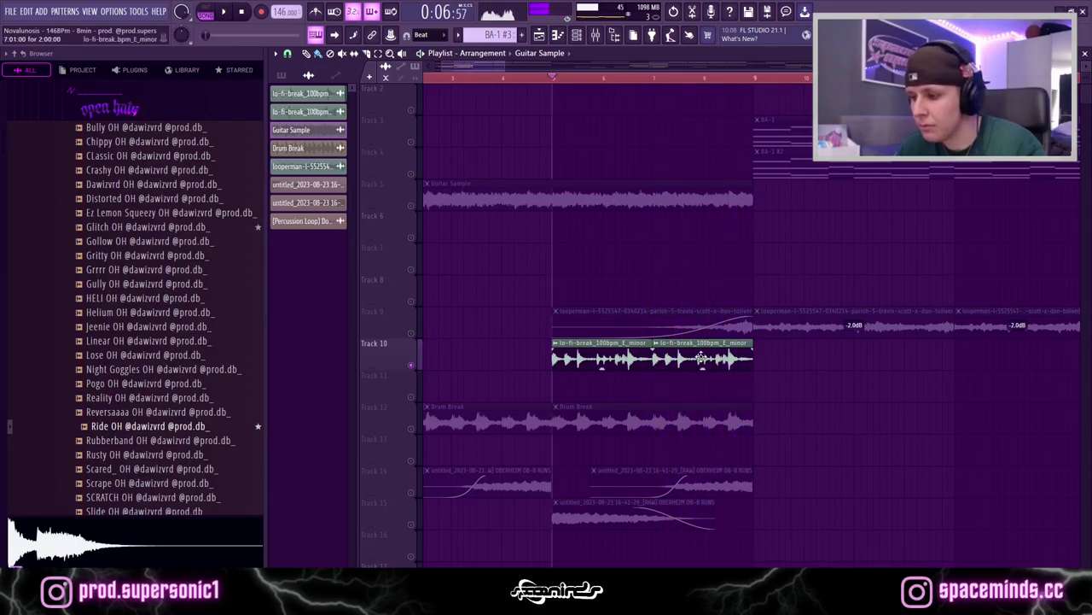
Step: Inspect the lo-fi break's channel settings and its Decapitator mixer effect, then close both
{"action": "double_click", "coordinate": [717, 359]}
{"action": "left_click", "coordinate": [618, 135]}
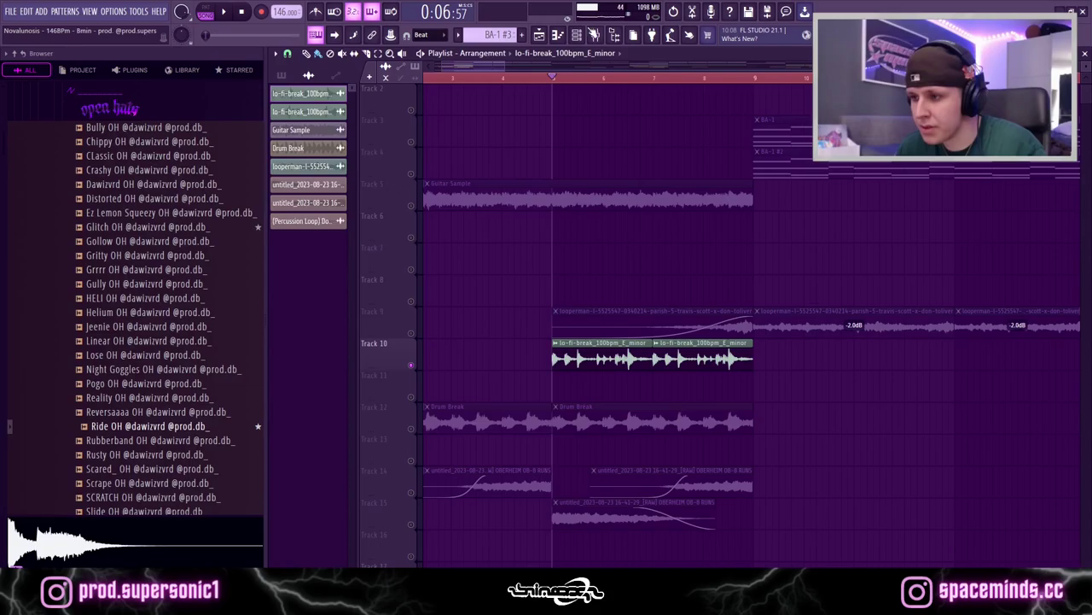
{"action": "key", "text": "F9"}
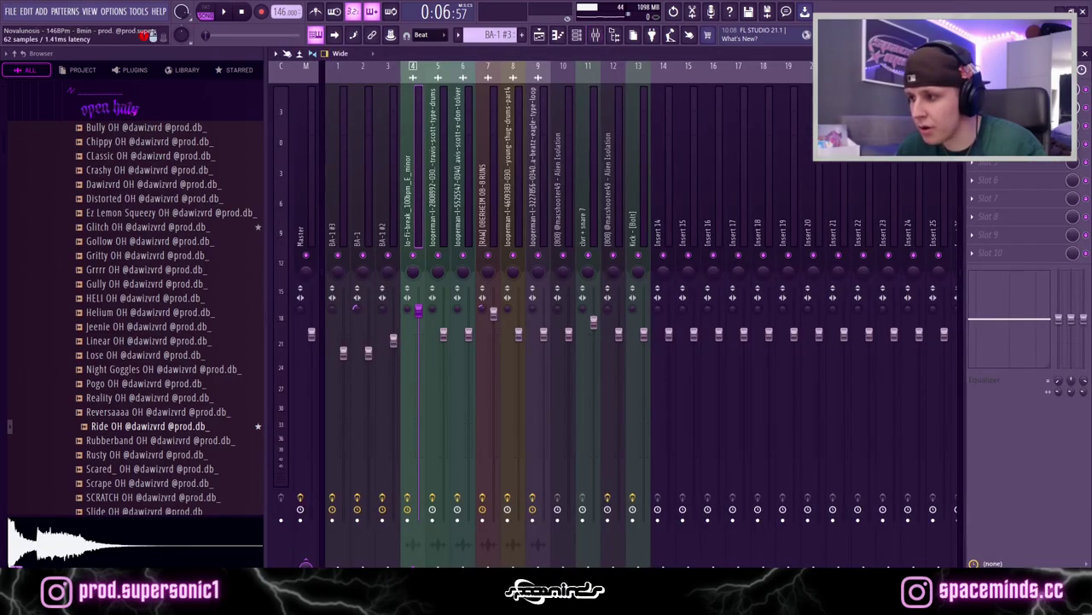
{"action": "left_click", "coordinate": [1007, 89]}
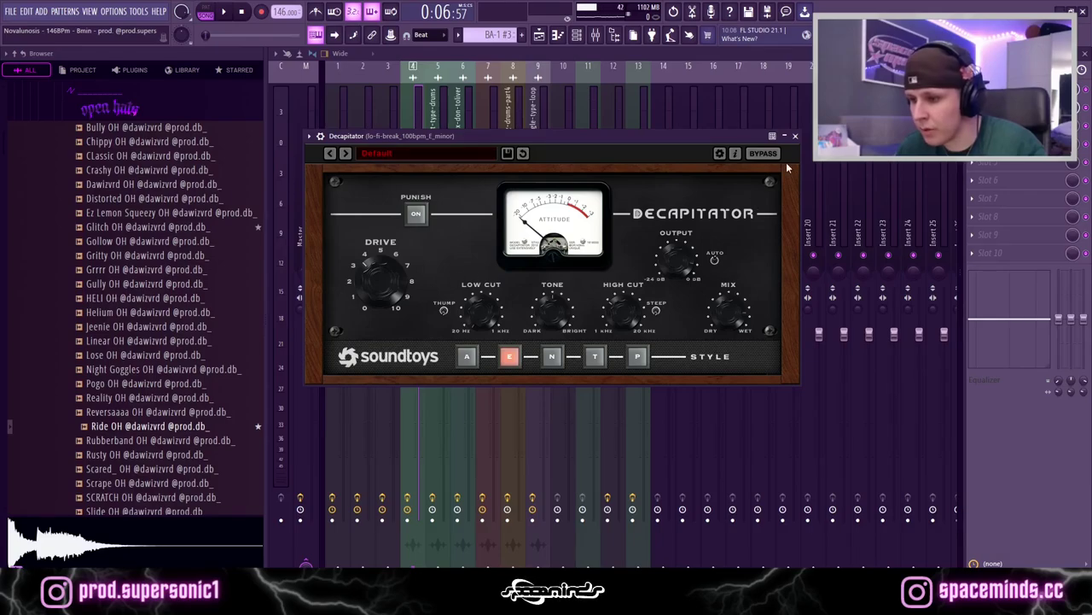
{"action": "left_click", "coordinate": [796, 135]}
{"action": "key", "text": "F9"}
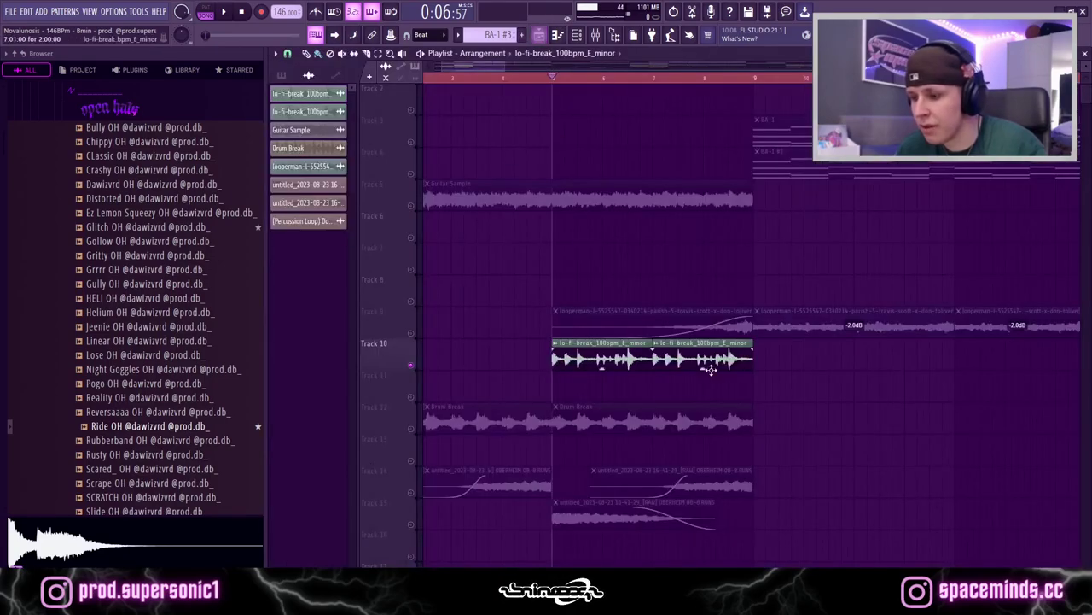
Step: Move the playhead back to about bar 3
{"action": "scroll", "coordinate": [434, 333], "scroll_direction": "down", "scroll_amount": 3}
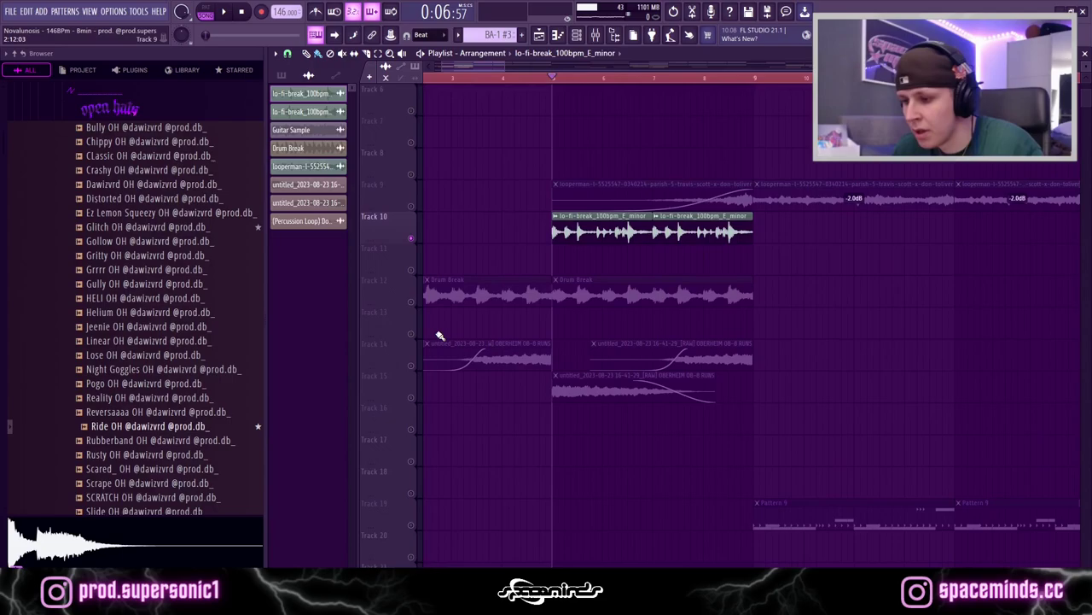
{"action": "scroll", "coordinate": [431, 359], "scroll_direction": "down", "scroll_amount": 3}
{"action": "scroll", "coordinate": [426, 385], "scroll_direction": "down", "scroll_amount": 5}
{"action": "scroll", "coordinate": [414, 327], "scroll_direction": "up", "scroll_amount": 4}
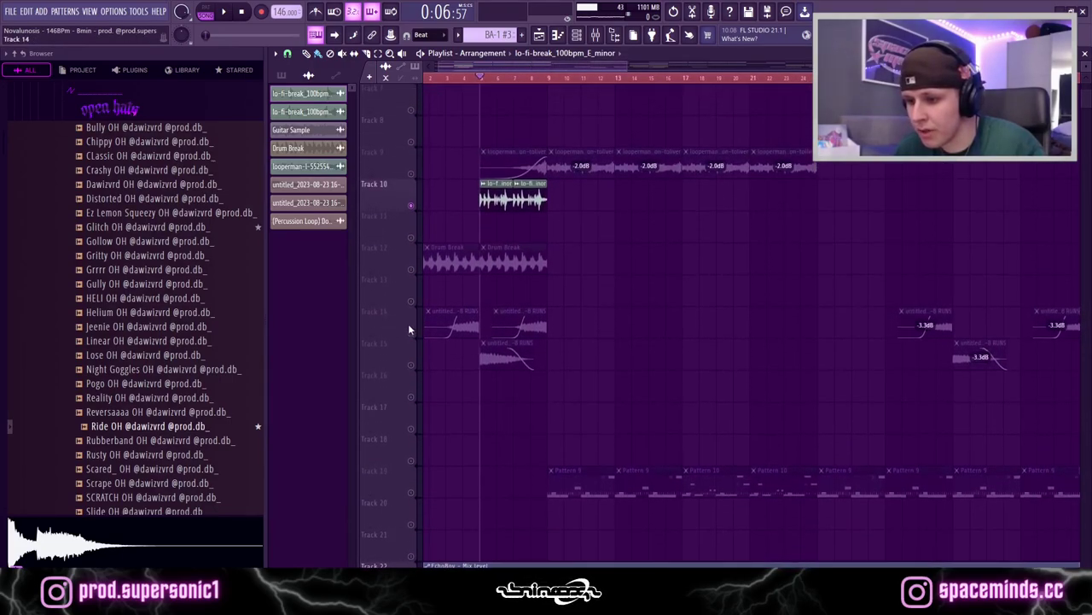
{"action": "scroll", "coordinate": [418, 311], "scroll_direction": "up", "scroll_amount": 3}
{"action": "scroll", "coordinate": [418, 311], "scroll_direction": "up", "scroll_amount": 2}
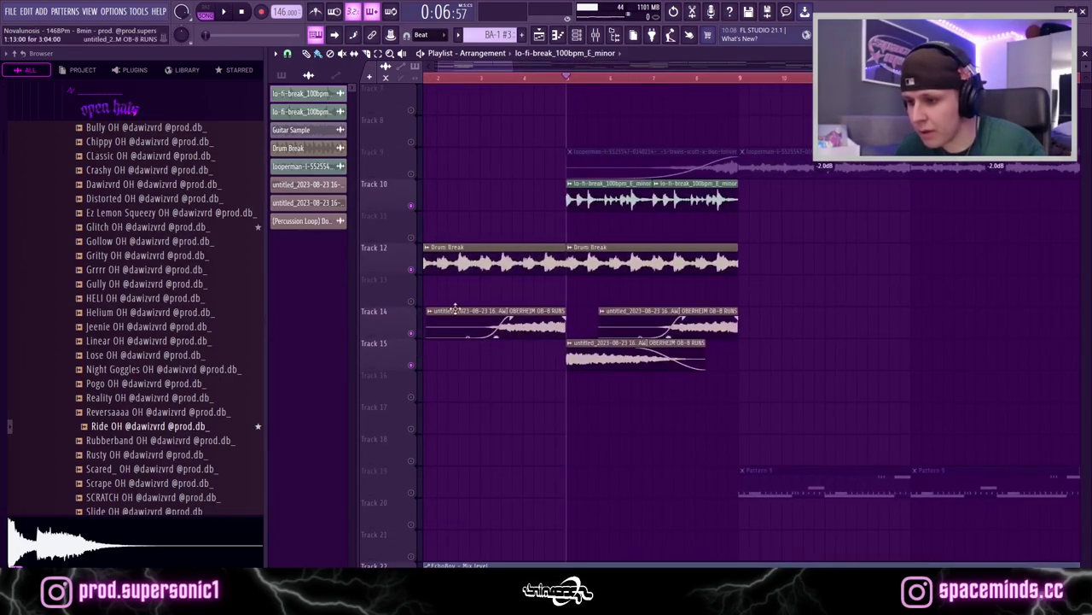
{"action": "scroll", "coordinate": [490, 333], "scroll_direction": "up", "scroll_amount": 1}
{"action": "scroll", "coordinate": [495, 354], "scroll_direction": "up", "scroll_amount": 6}
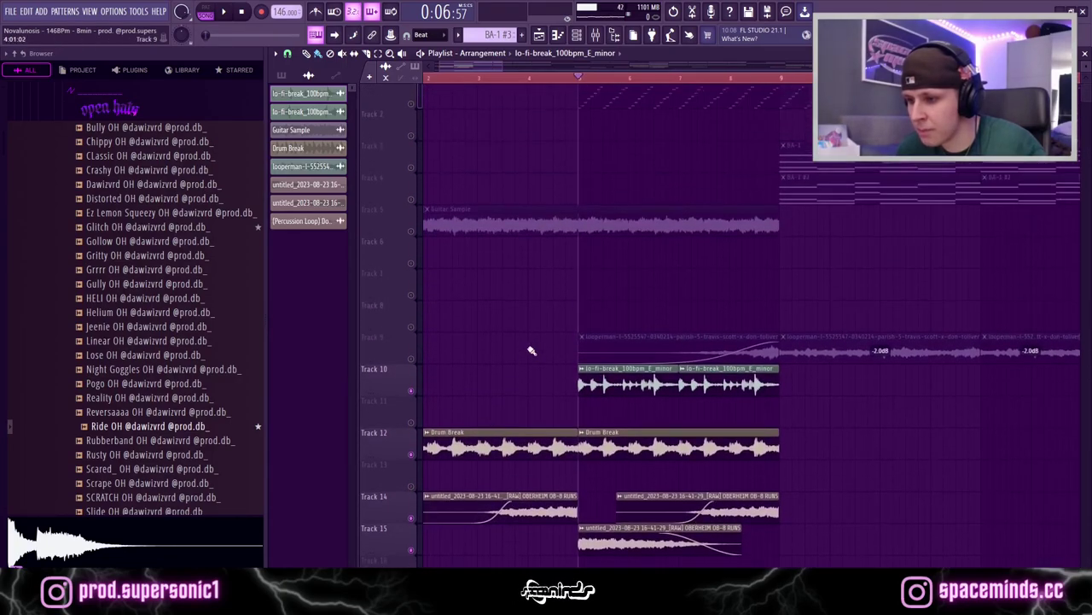
{"action": "scroll", "coordinate": [504, 324], "scroll_direction": "down", "scroll_amount": 2}
{"action": "left_click_drag", "start_coordinate": [476, 78], "coordinate": [461, 119]}
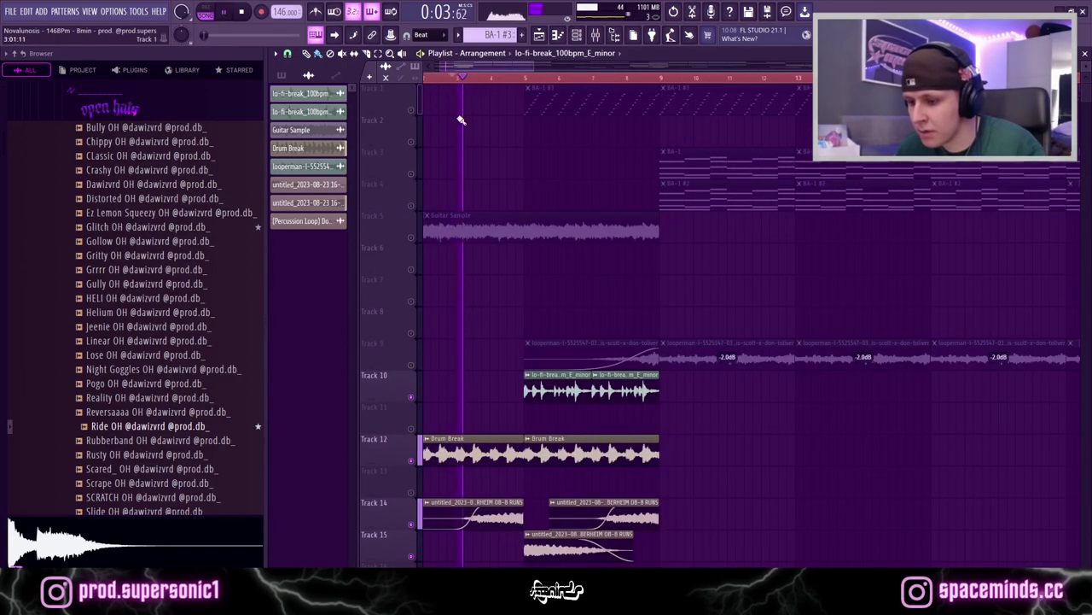
Step: Mute the Drum Break and Track 10 lo-fi break tracks, then stop playback
{"action": "left_click", "coordinate": [411, 446]}
{"action": "left_click", "coordinate": [412, 397]}
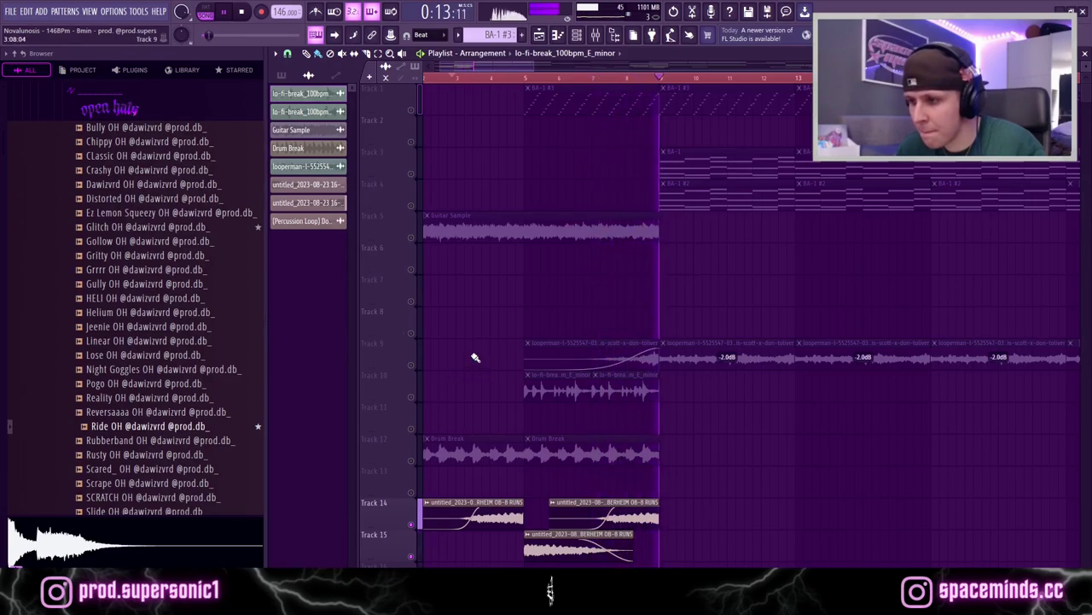
{"action": "key", "text": "space"}
{"action": "left_click", "coordinate": [413, 111]}
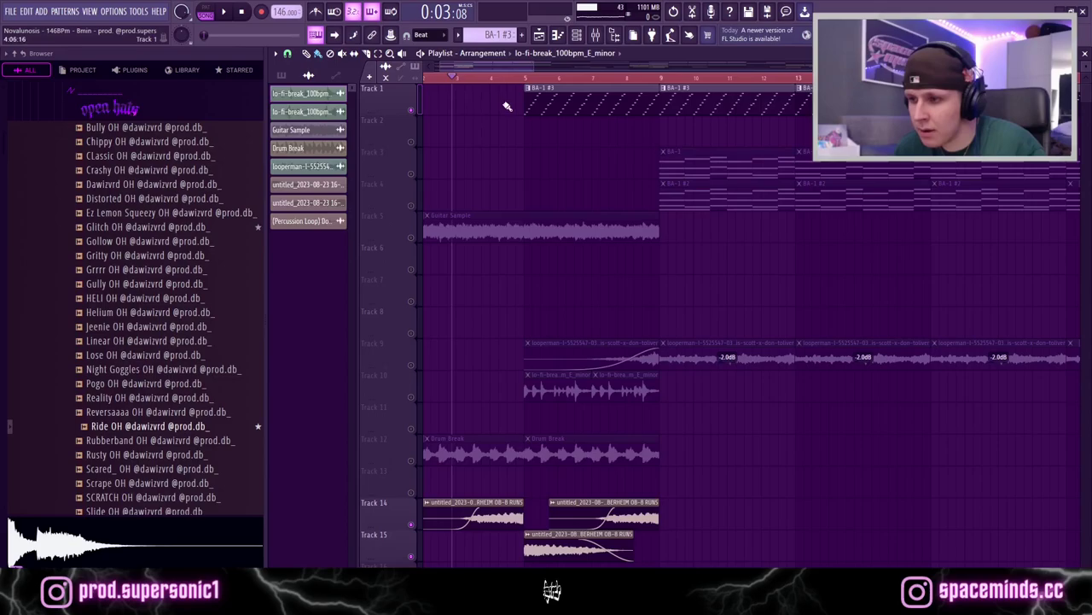
{"action": "left_click", "coordinate": [526, 79]}
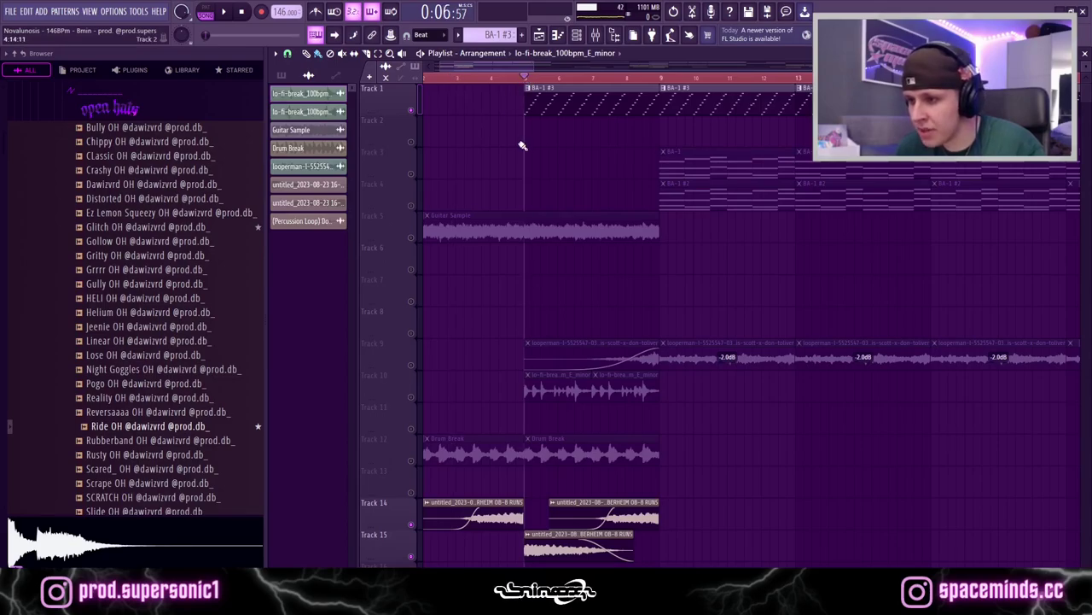
{"action": "left_click", "coordinate": [554, 111]}
{"action": "key", "text": "F6"}
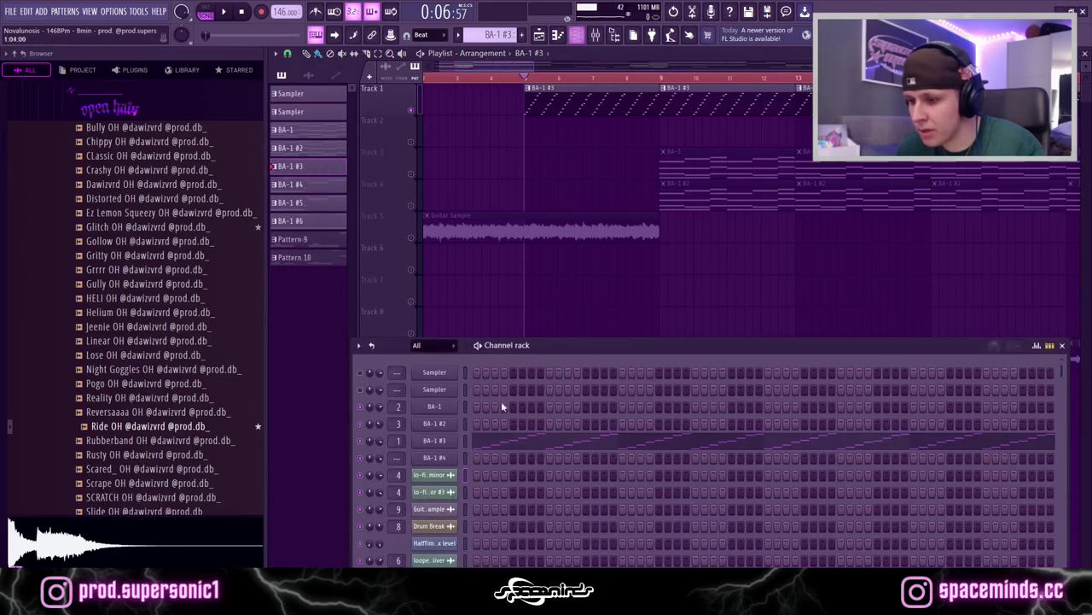
{"action": "left_click", "coordinate": [448, 442]}
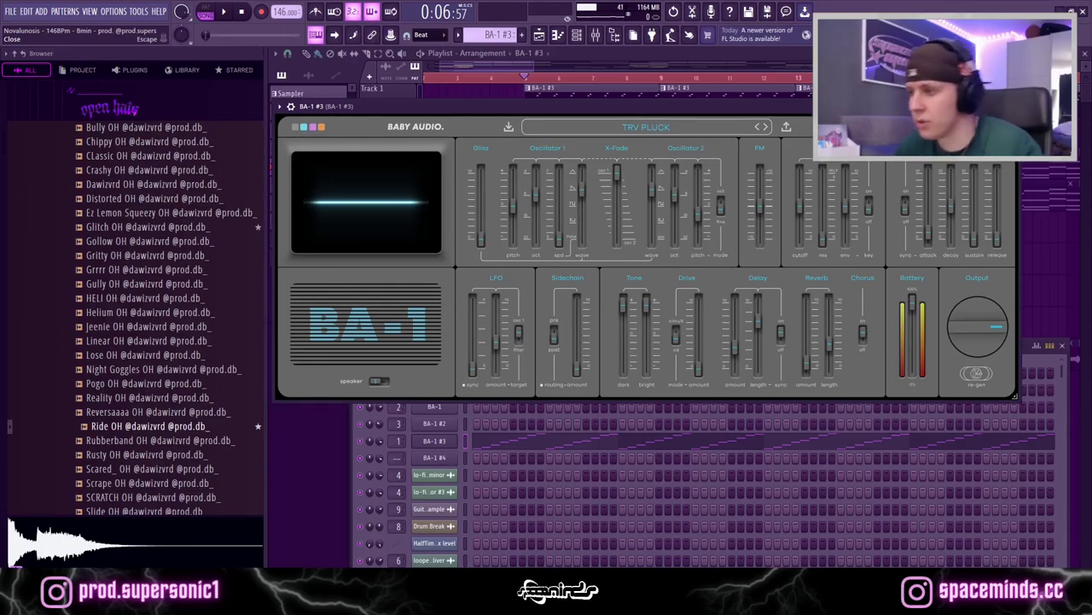
{"action": "key", "text": "Escape"}
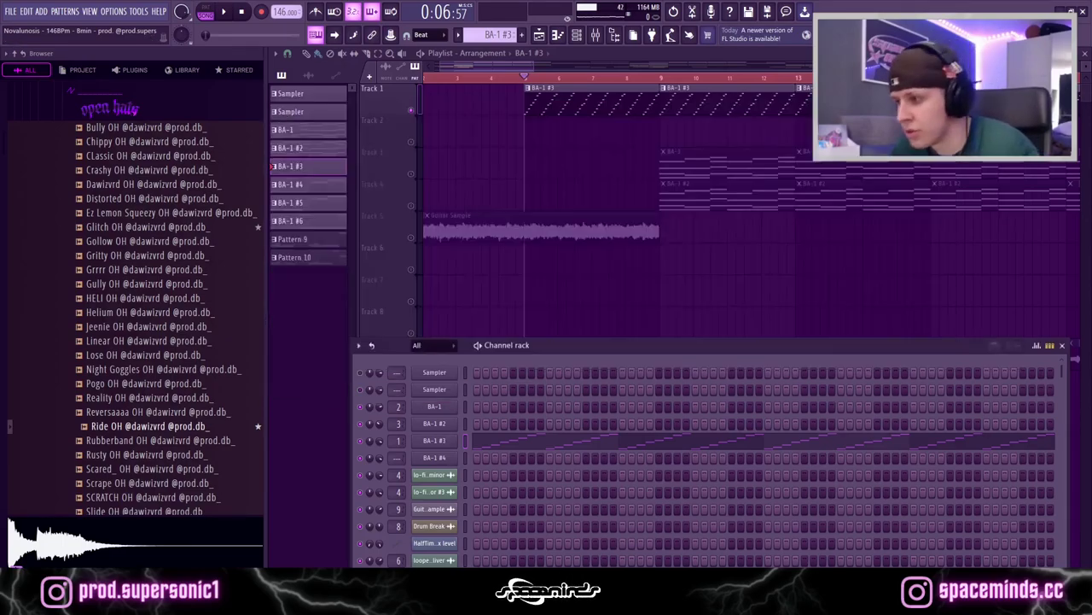
{"action": "left_click", "coordinate": [1062, 345]}
{"action": "scroll", "coordinate": [546, 389], "scroll_direction": "down", "scroll_amount": 6}
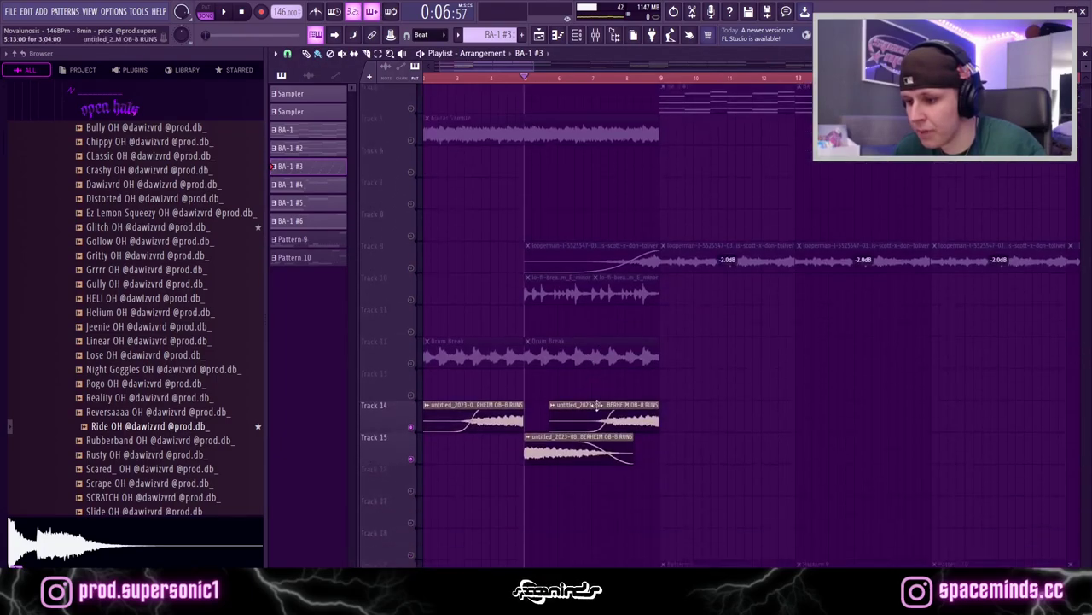
{"action": "scroll", "coordinate": [540, 392], "scroll_direction": "up", "scroll_amount": 5}
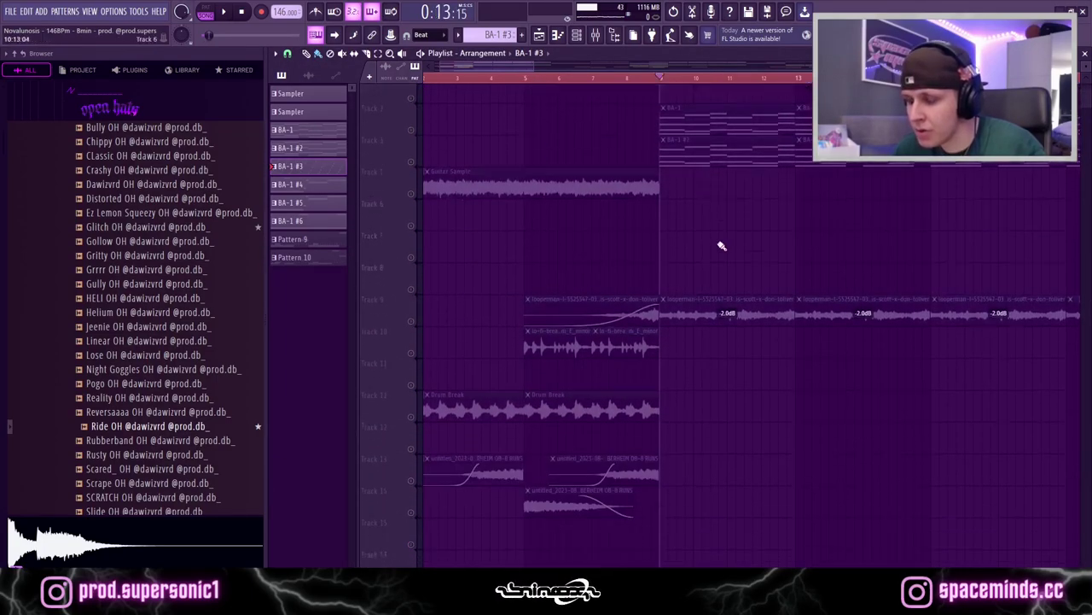
{"action": "scroll", "coordinate": [721, 256], "scroll_direction": "down", "scroll_amount": 3}
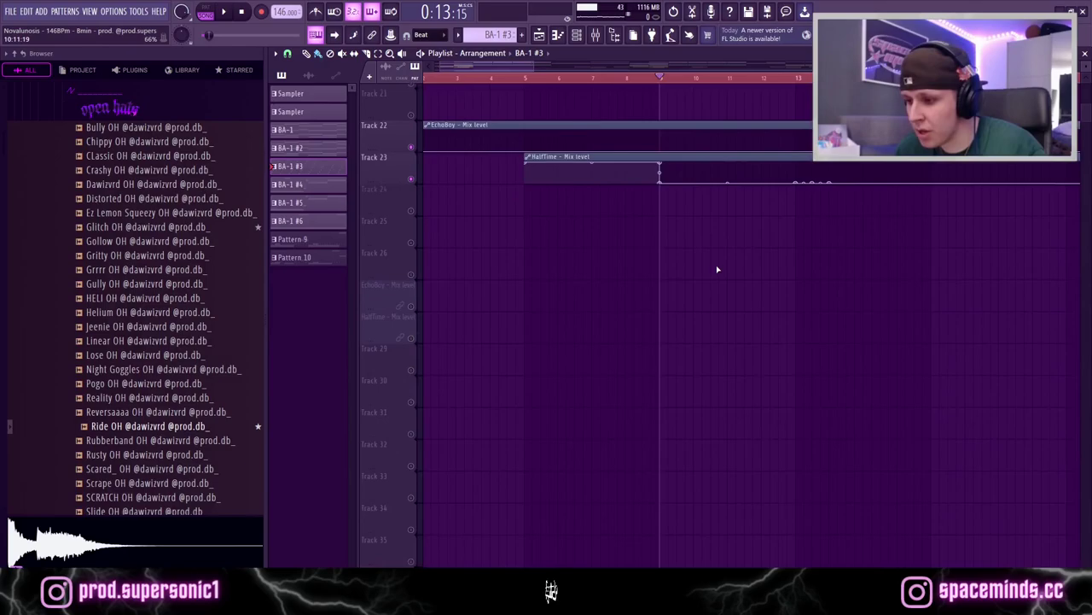
{"action": "scroll", "coordinate": [719, 273], "scroll_direction": "up", "scroll_amount": 4}
{"action": "key", "text": "space"}
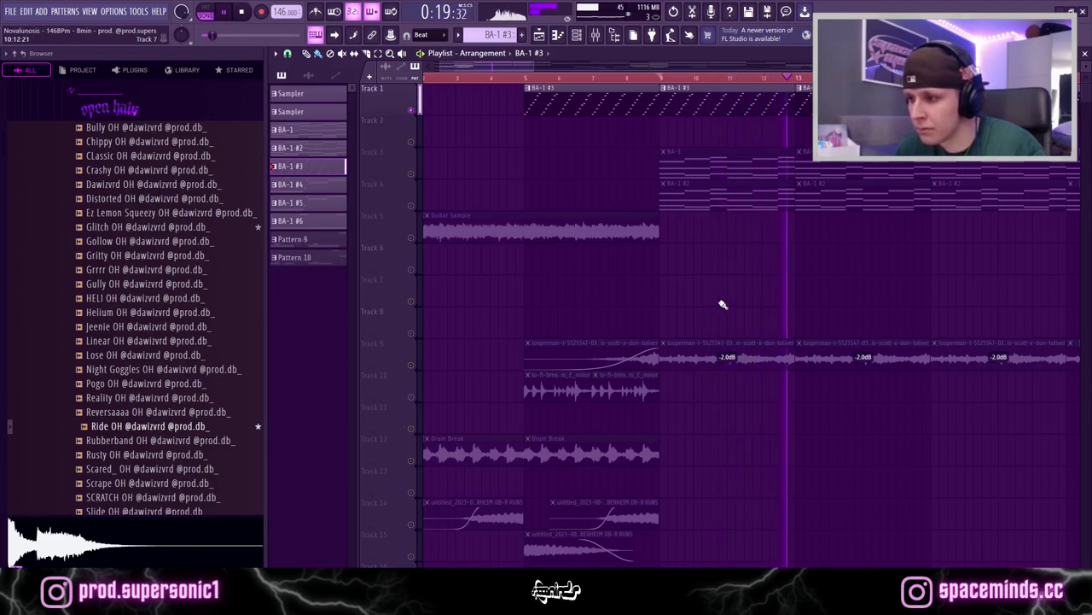
{"action": "key", "text": "space"}
{"action": "left_click", "coordinate": [522, 83]}
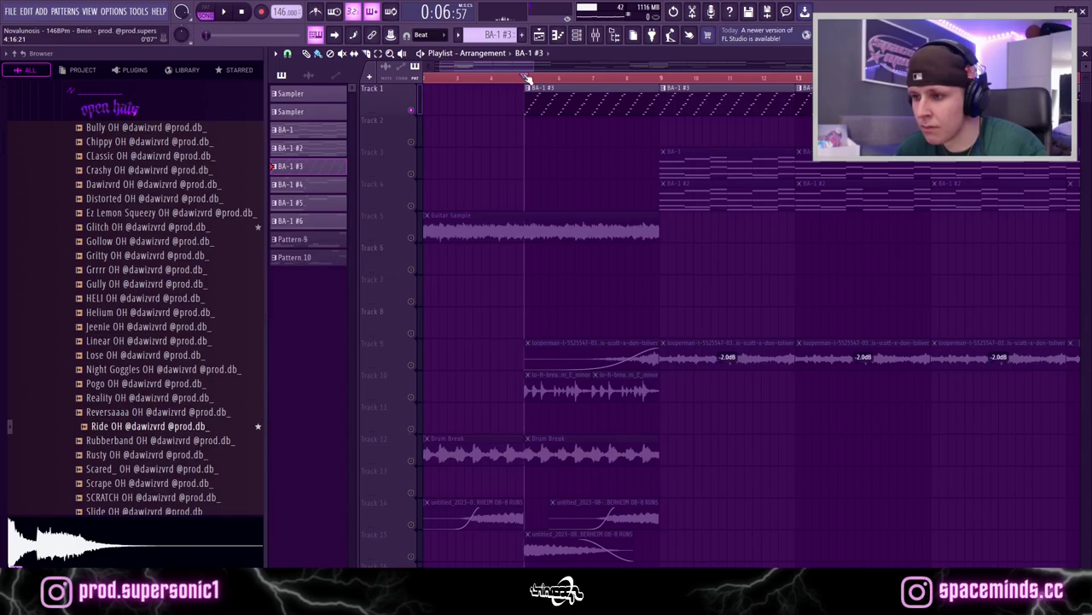
{"action": "scroll", "coordinate": [595, 470], "scroll_direction": "down", "scroll_amount": 10}
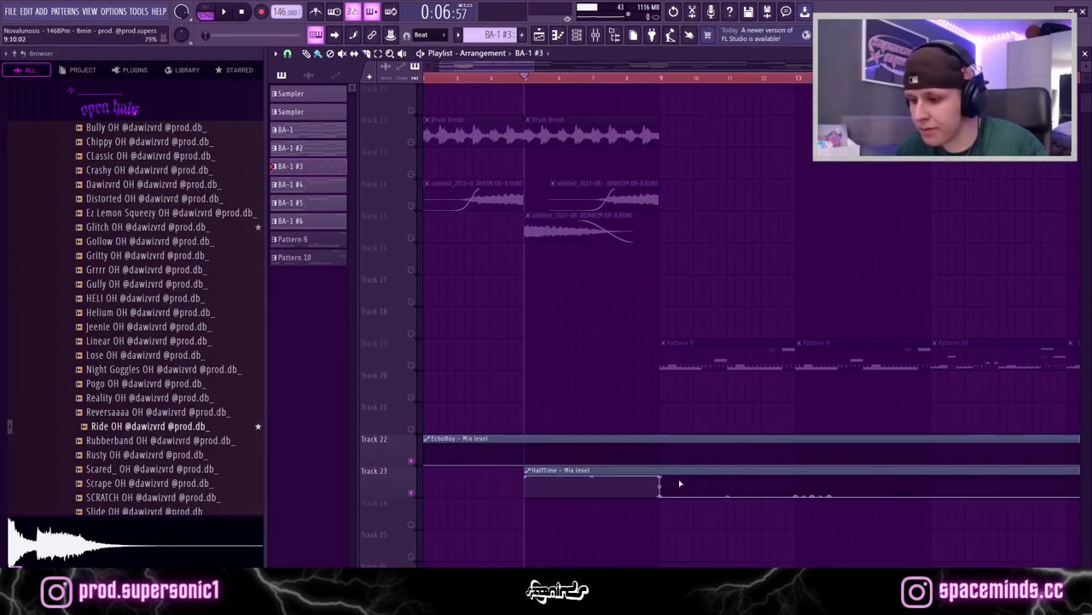
{"action": "scroll", "coordinate": [681, 484], "scroll_direction": "up", "scroll_amount": 10}
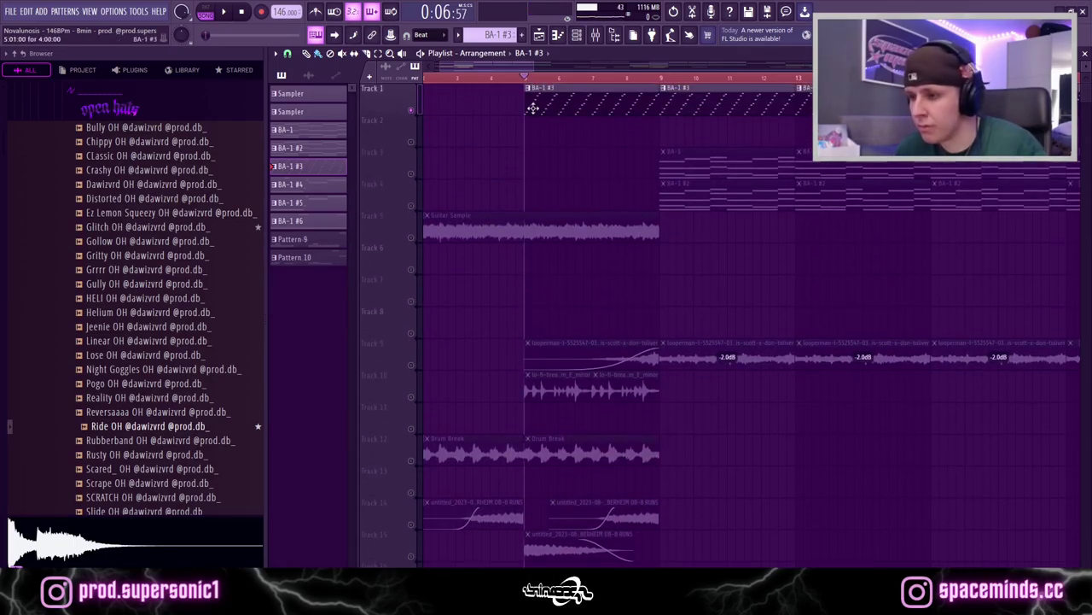
{"action": "key", "text": "space"}
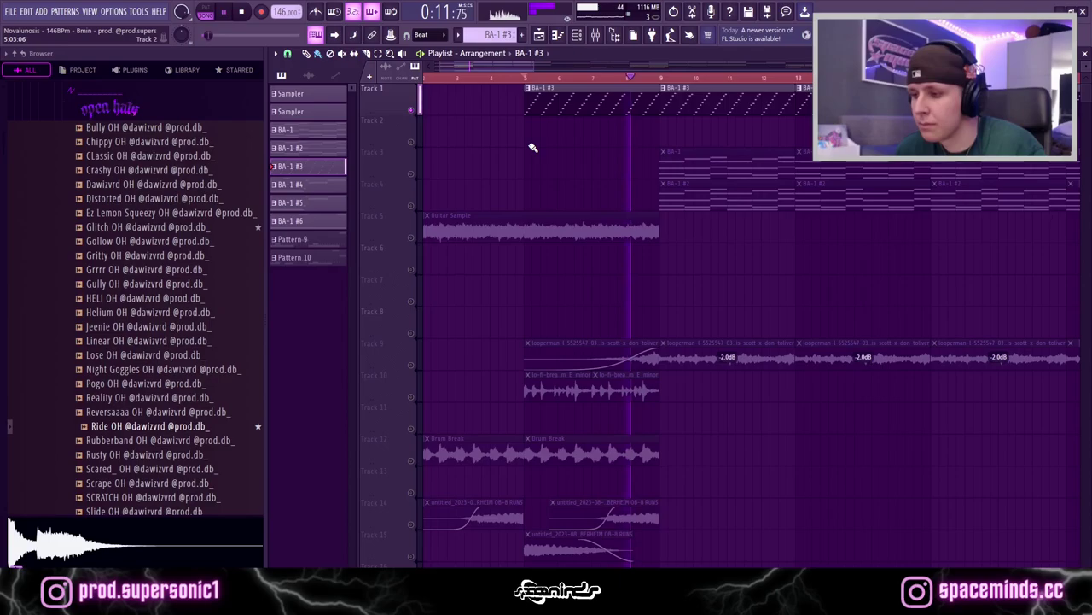
{"action": "key", "text": "space"}
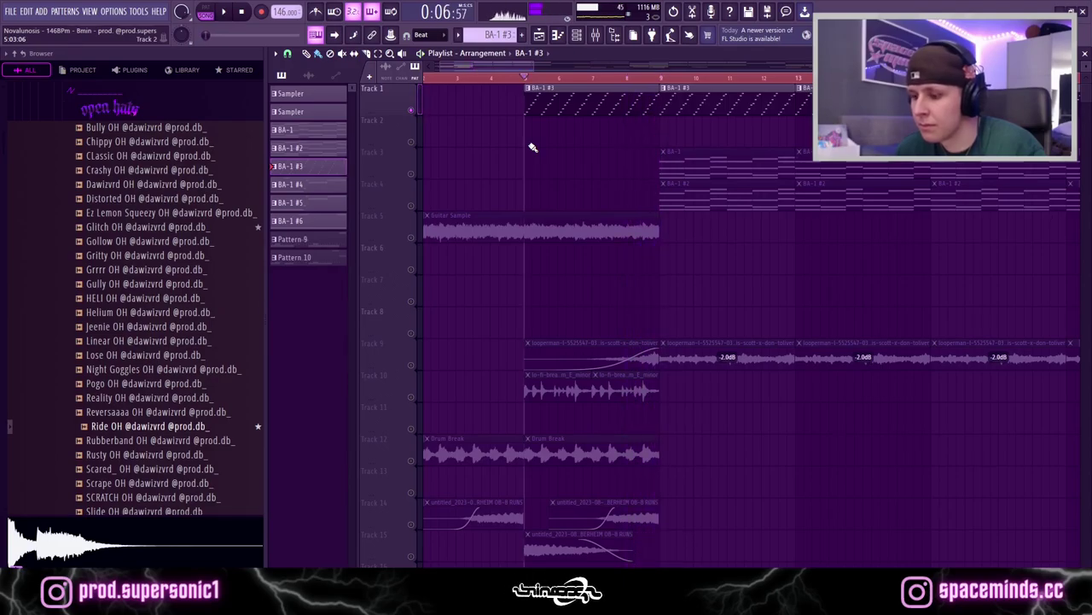
{"action": "scroll", "coordinate": [533, 147], "scroll_direction": "down", "scroll_amount": 5}
{"action": "scroll", "coordinate": [525, 158], "scroll_direction": "up", "scroll_amount": 5}
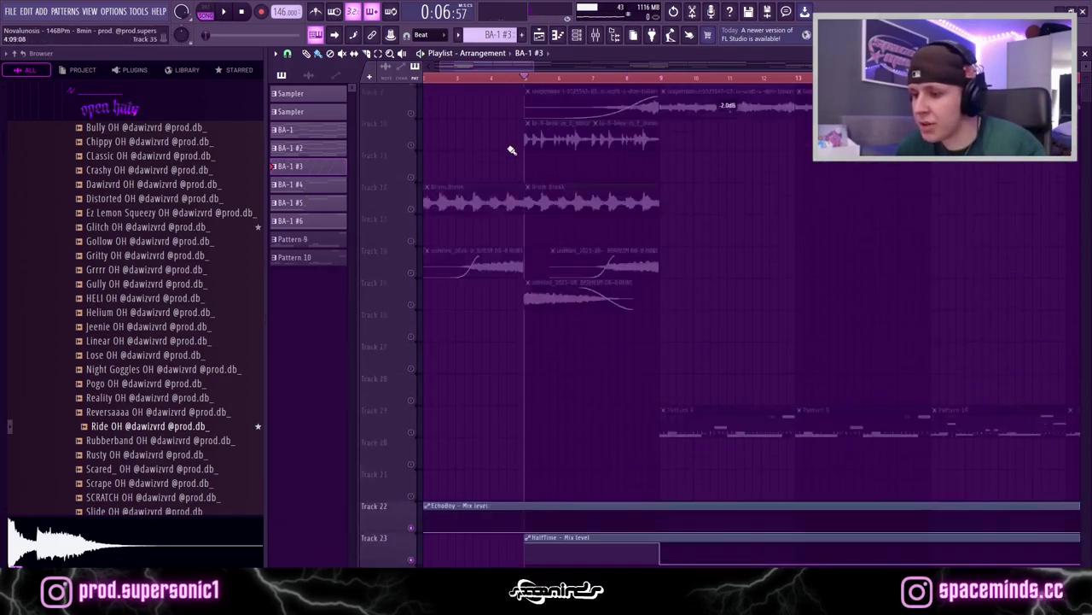
Step: Select Track 9's looperman clips and play the arrangement from bar 5, then stop
{"action": "left_click", "coordinate": [412, 351]}
{"action": "scroll", "coordinate": [478, 341], "scroll_direction": "down", "scroll_amount": 6}
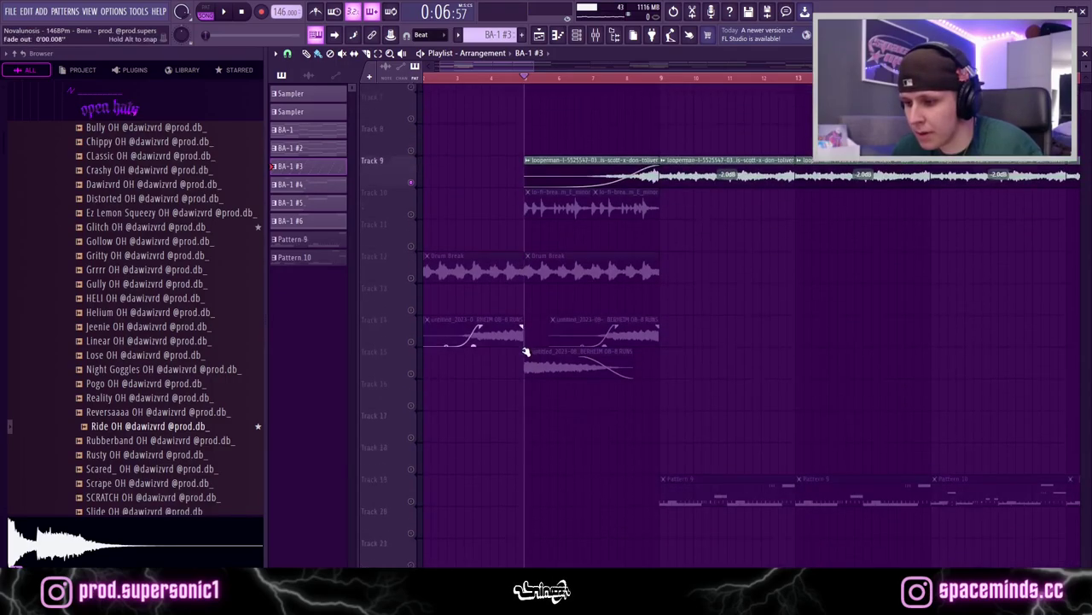
{"action": "scroll", "coordinate": [480, 319], "scroll_direction": "up", "scroll_amount": 6}
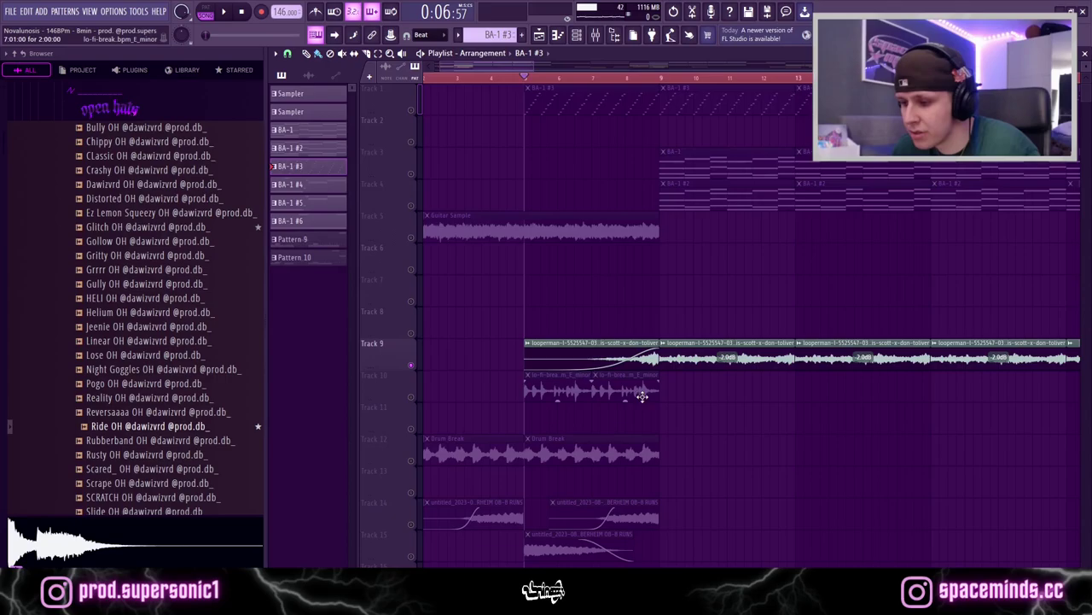
{"action": "key", "text": "space"}
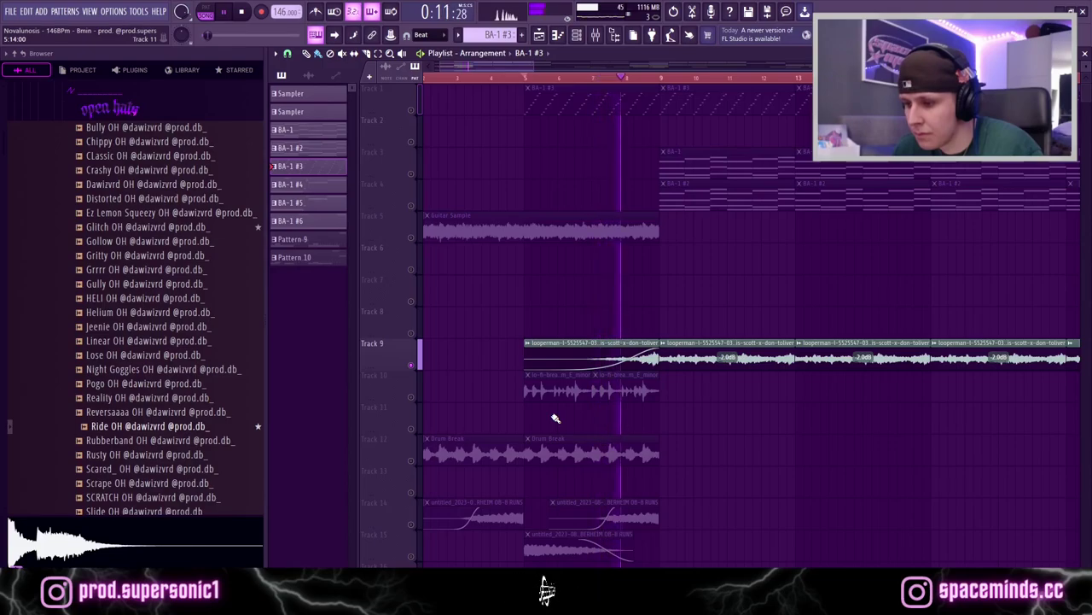
{"action": "key", "text": "space"}
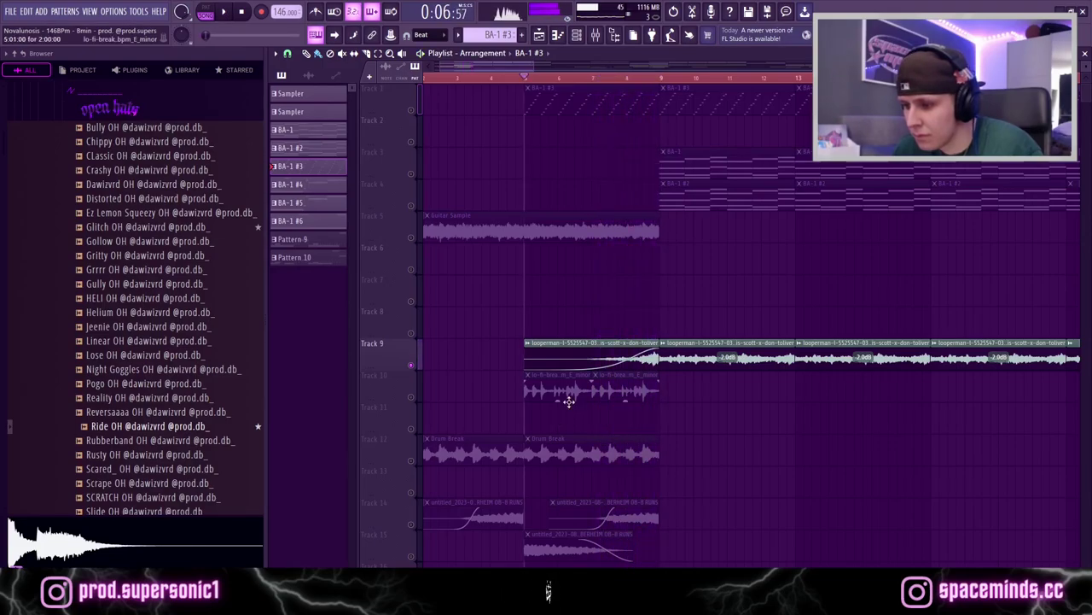
Step: Set the song position to bar 9, play from there, then stop
{"action": "scroll", "coordinate": [727, 393], "scroll_direction": "up", "scroll_amount": 3}
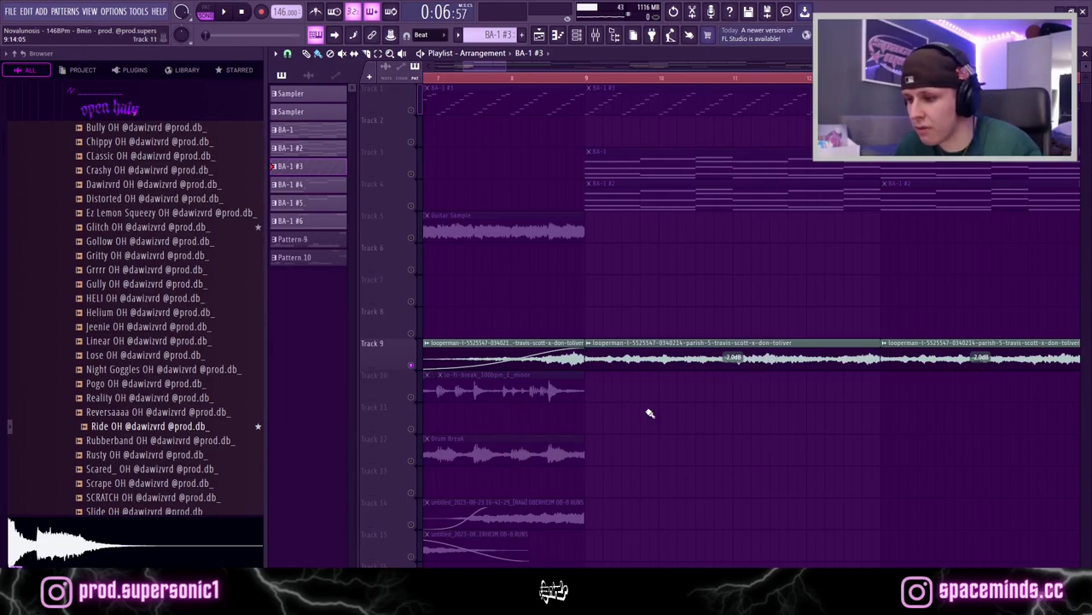
{"action": "scroll", "coordinate": [650, 414], "scroll_direction": "down", "scroll_amount": 6}
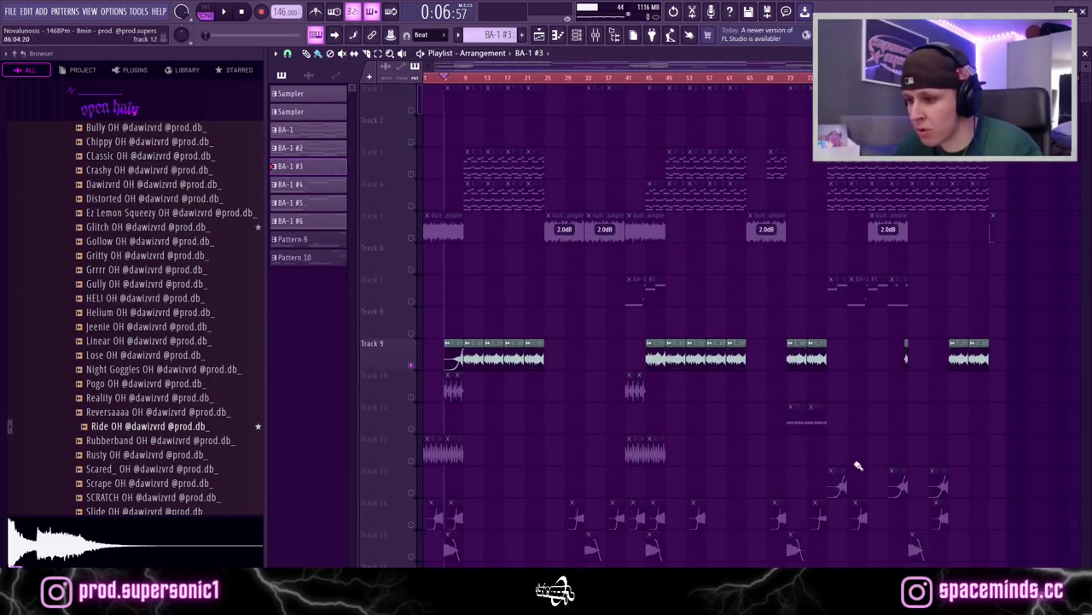
{"action": "scroll", "coordinate": [458, 129], "scroll_direction": "up", "scroll_amount": 3}
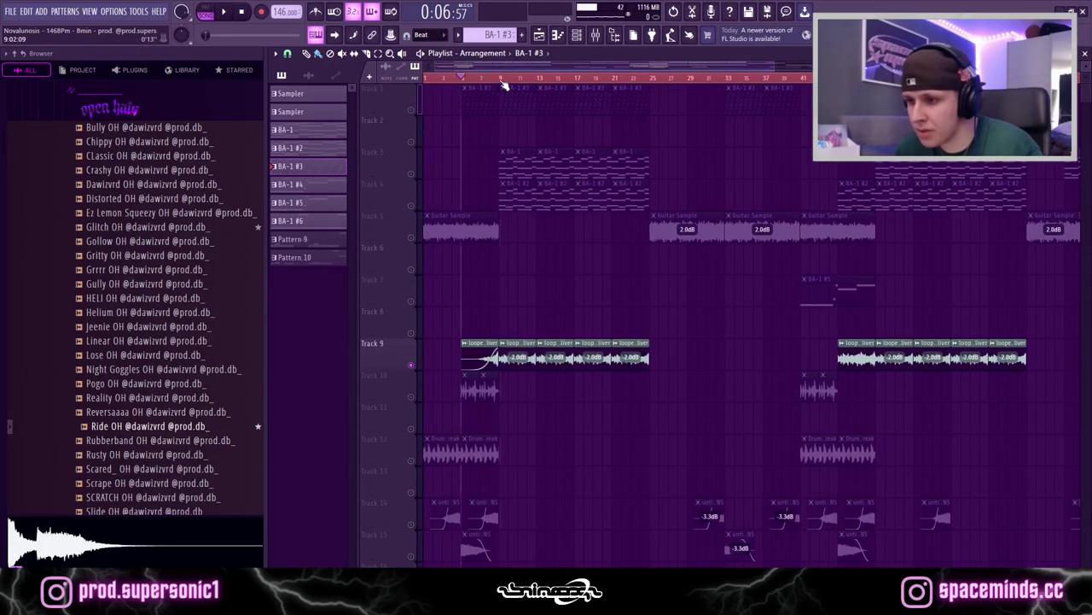
{"action": "left_click", "coordinate": [503, 78]}
{"action": "scroll", "coordinate": [504, 85], "scroll_direction": "up", "scroll_amount": 5}
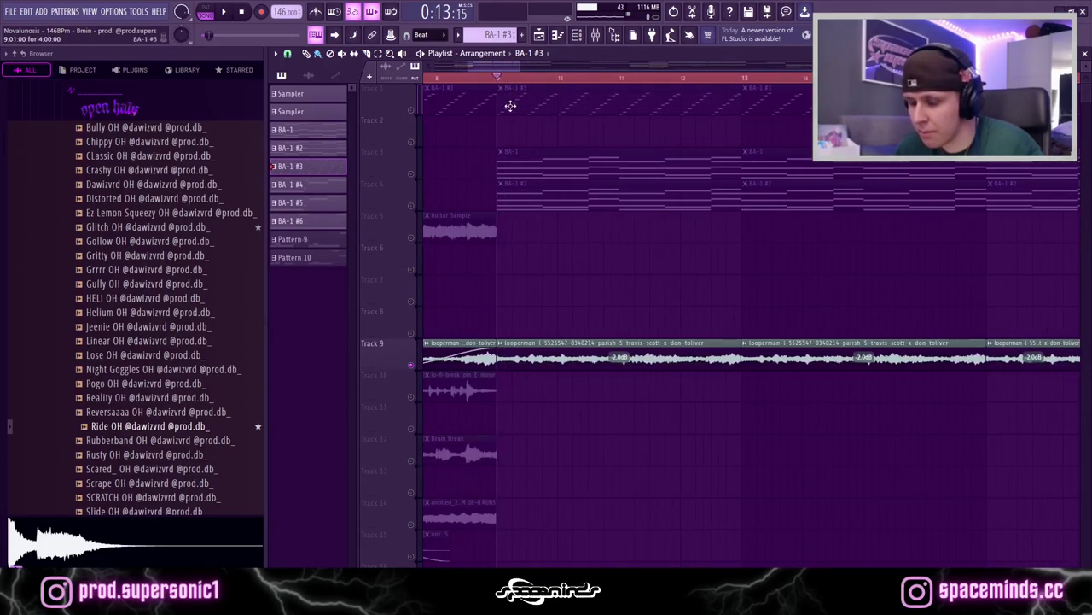
{"action": "scroll", "coordinate": [510, 105], "scroll_direction": "down", "scroll_amount": 3}
{"action": "key", "text": "space"}
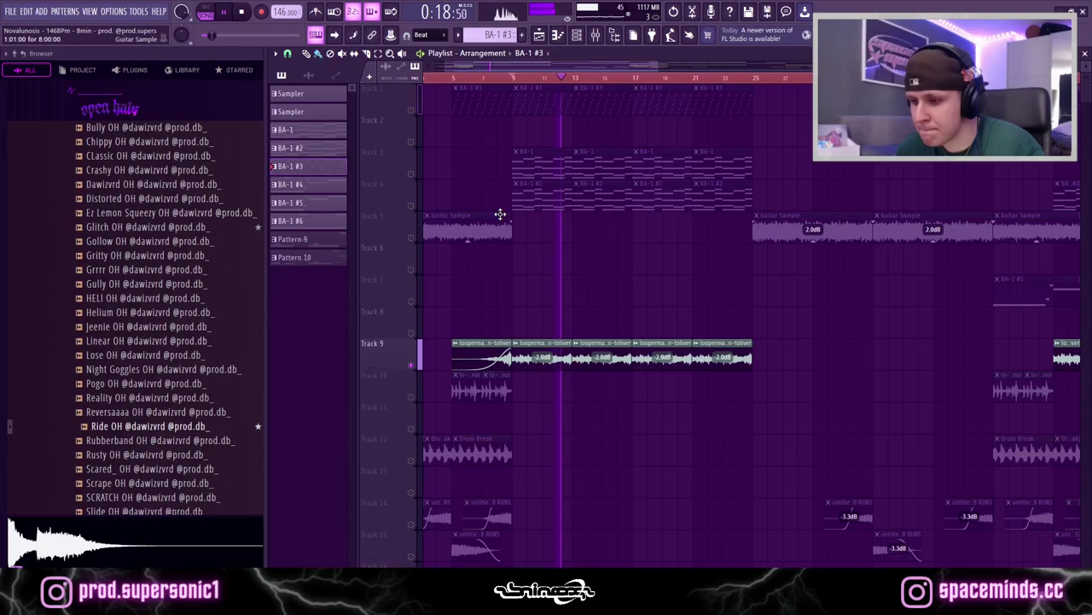
{"action": "key", "text": "space"}
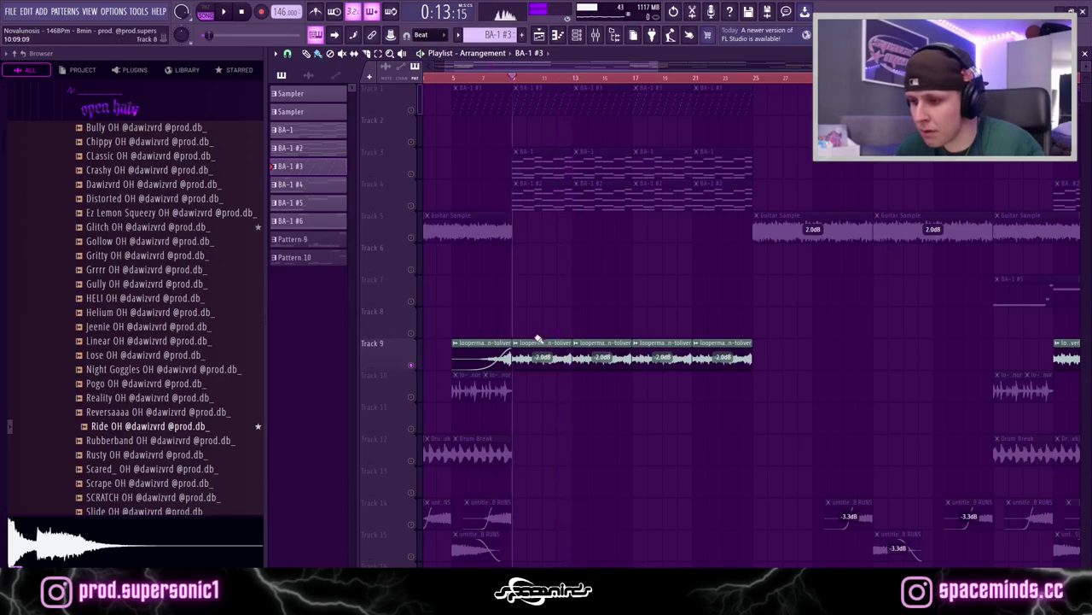
{"action": "left_click", "coordinate": [596, 35]}
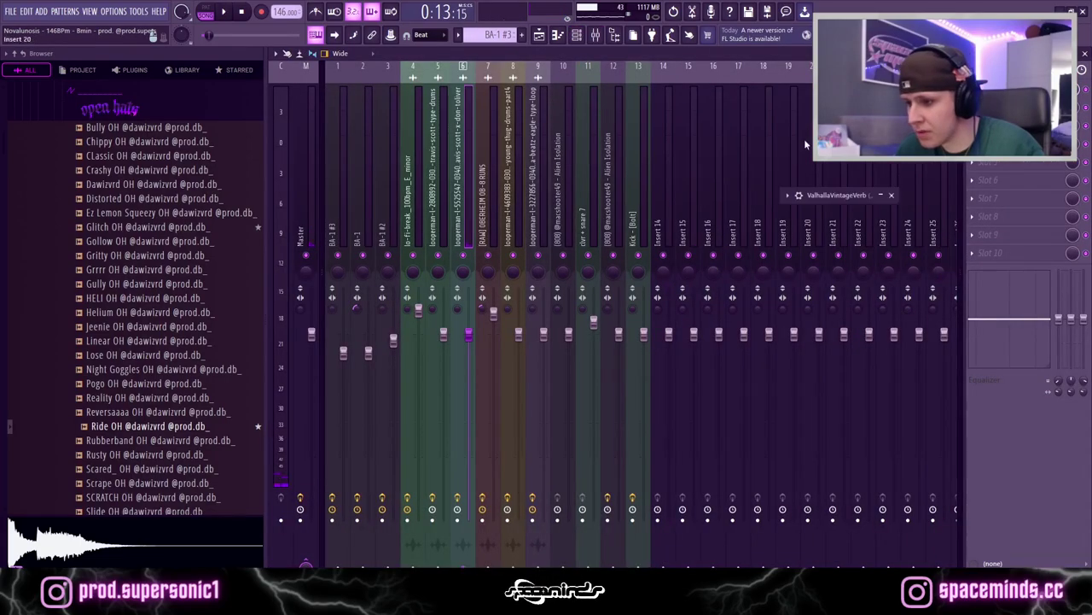
{"action": "left_click", "coordinate": [886, 197]}
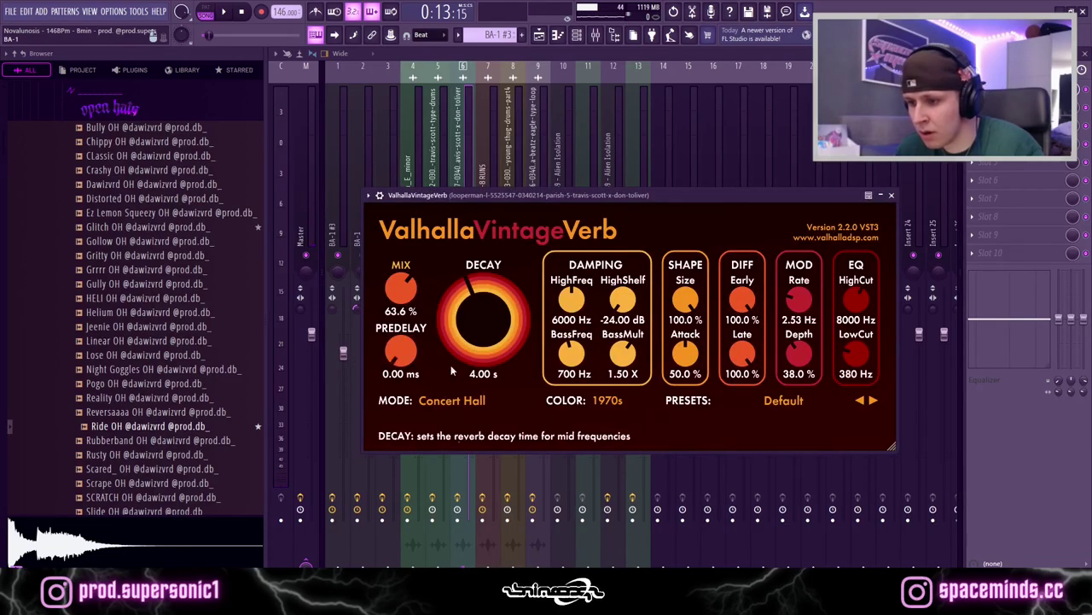
{"action": "left_click", "coordinate": [891, 194]}
Step: Return to the playlist and make all the dimmed tracks audible again
{"action": "left_click", "coordinate": [537, 34]}
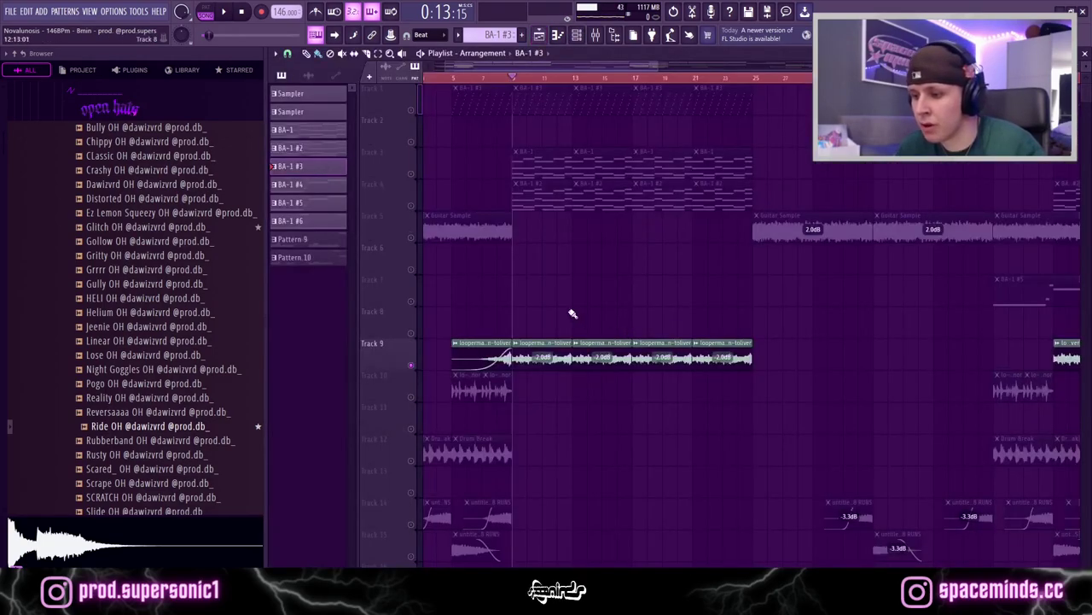
{"action": "scroll", "coordinate": [444, 171], "scroll_direction": "left", "scroll_amount": 3}
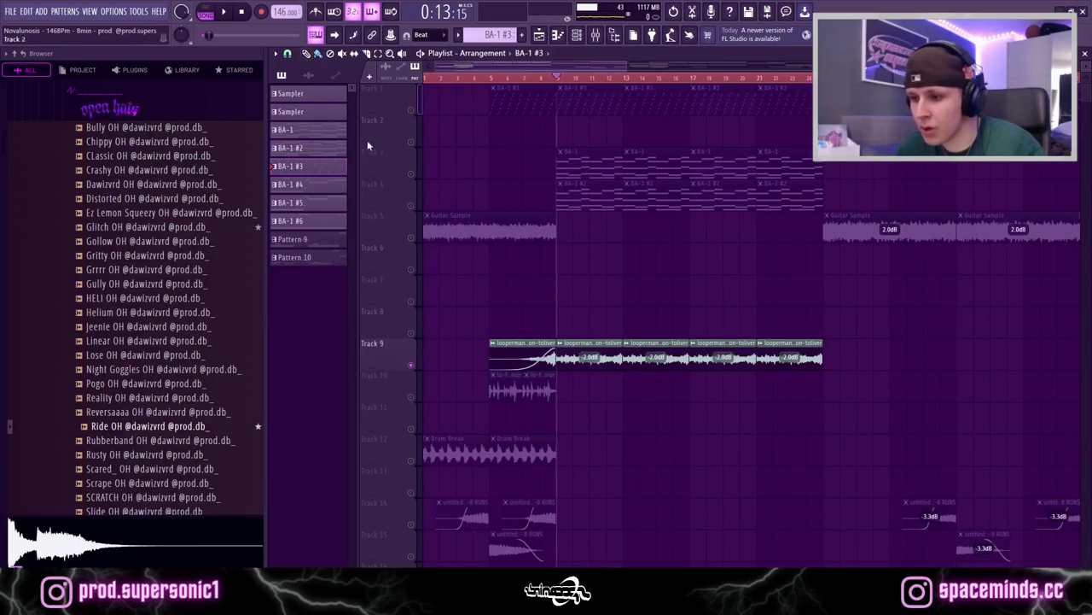
{"action": "left_click", "coordinate": [413, 208]}
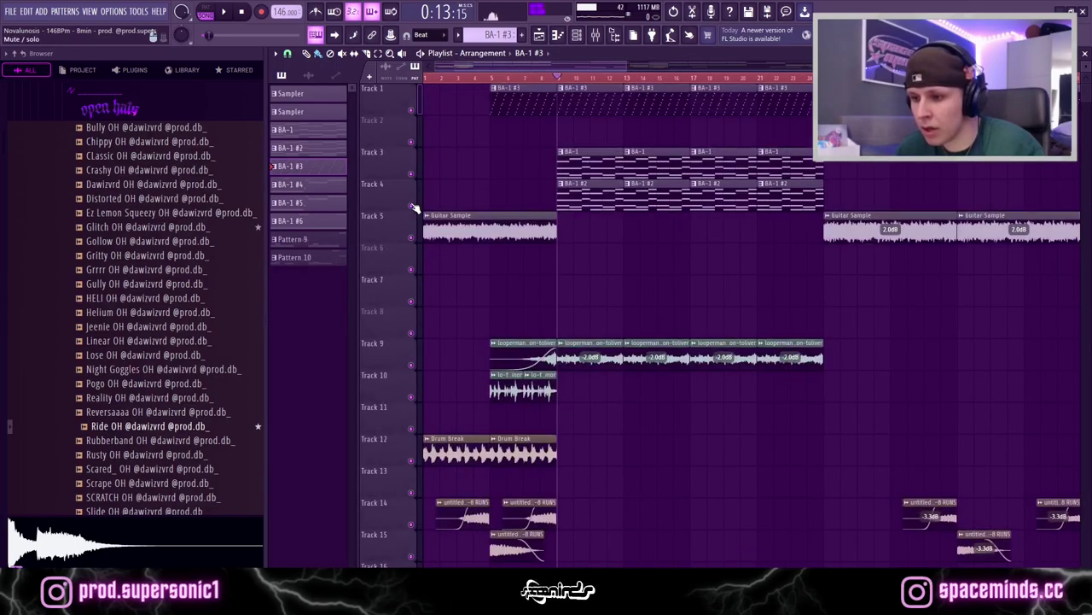
Step: Play the arrangement from the beginning for about 11 seconds
{"action": "key", "text": "space"}
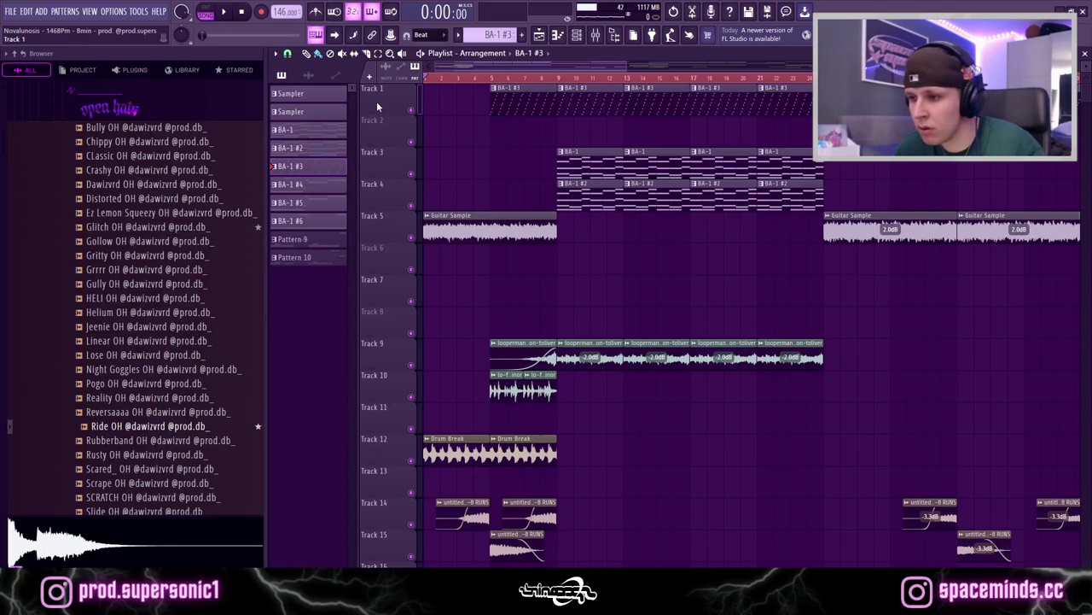
{"action": "scroll", "coordinate": [502, 244], "scroll_direction": "down", "scroll_amount": 5}
{"action": "scroll", "coordinate": [503, 243], "scroll_direction": "up", "scroll_amount": 5}
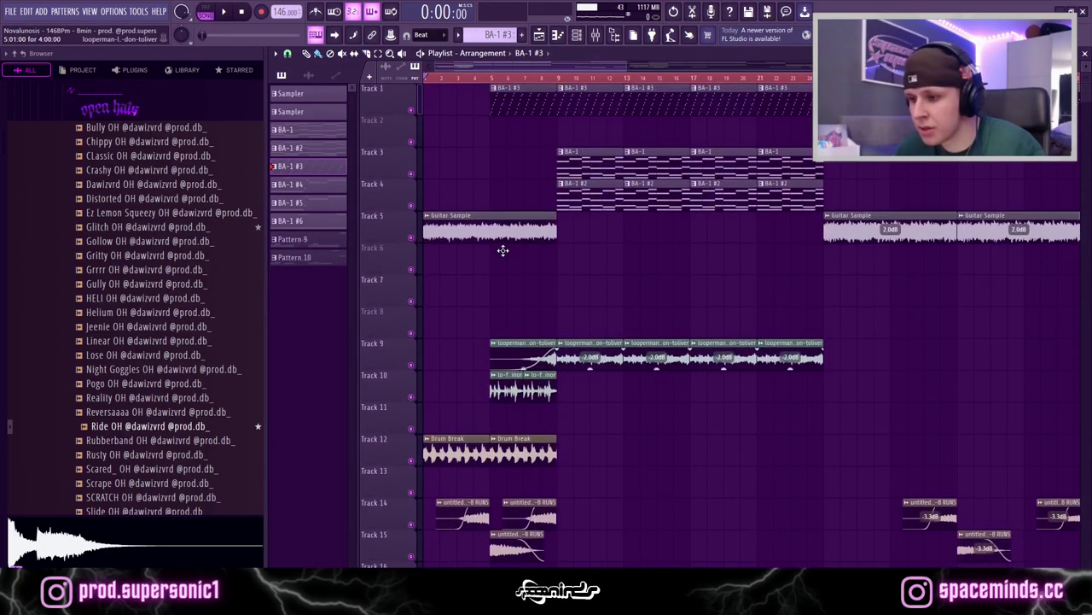
{"action": "key", "text": "space"}
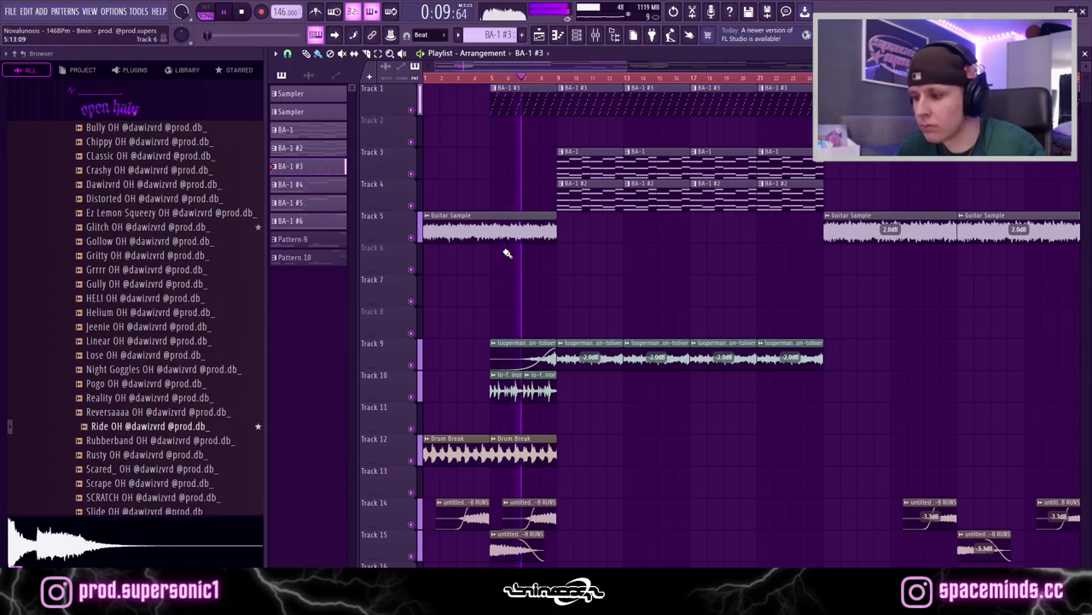
{"action": "scroll", "coordinate": [507, 254], "scroll_direction": "down", "scroll_amount": 5}
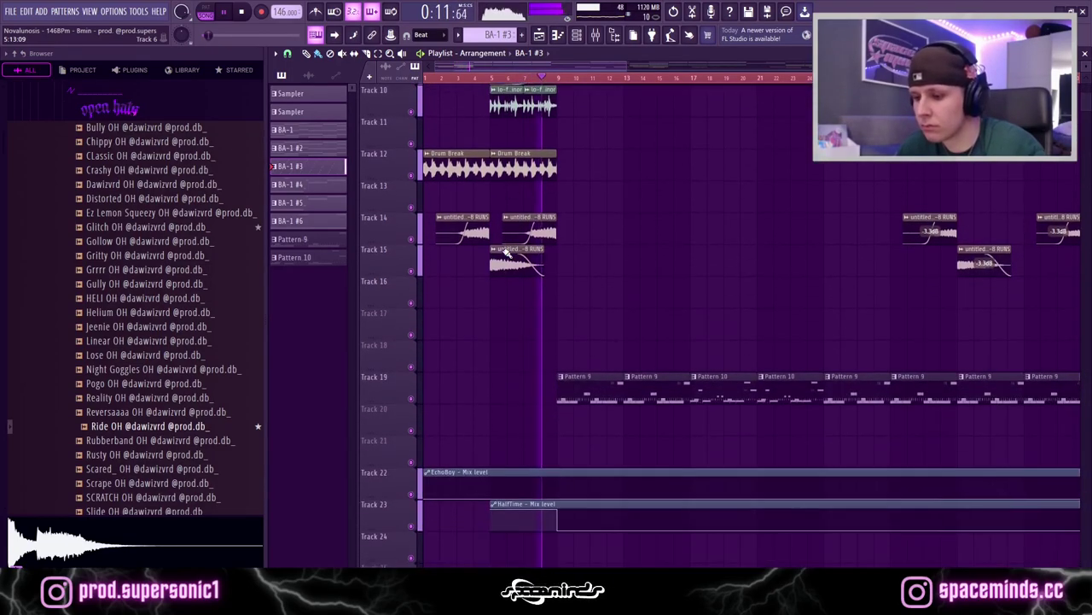
{"action": "scroll", "coordinate": [507, 253], "scroll_direction": "up", "scroll_amount": 5}
Step: Stop playback, put the song position at bar 9, and scroll through the surrounding clips
{"action": "key", "text": "space"}
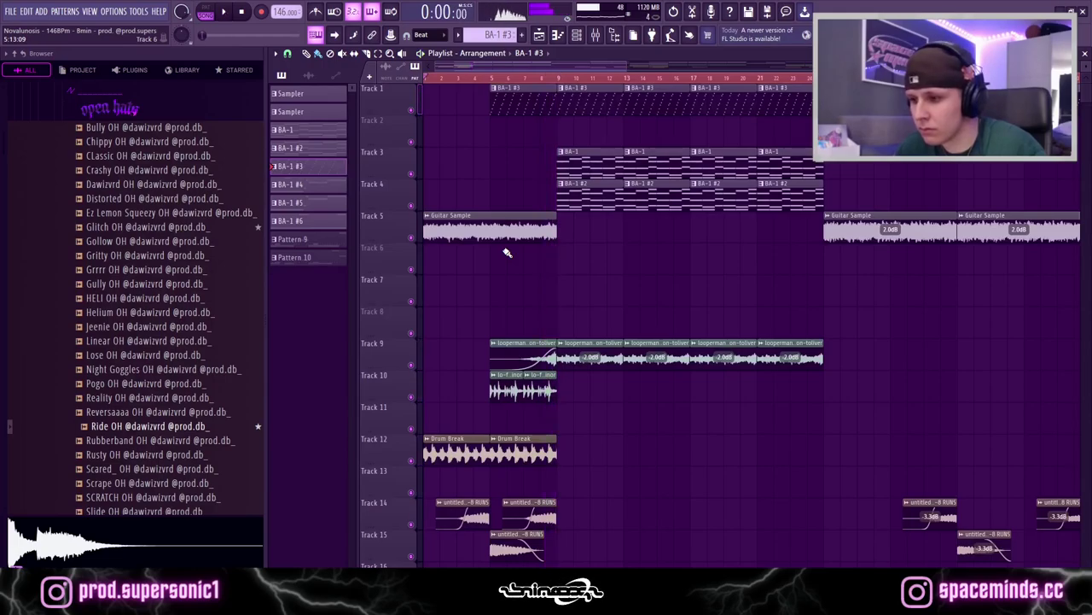
{"action": "left_click", "coordinate": [562, 79]}
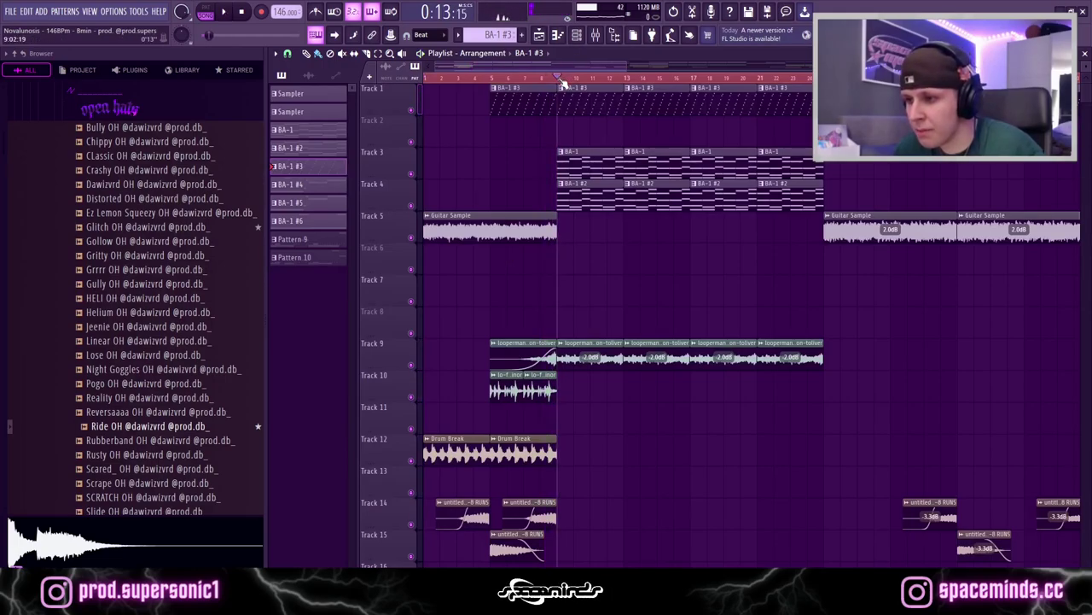
{"action": "scroll", "coordinate": [512, 137], "scroll_direction": "up", "scroll_amount": 5}
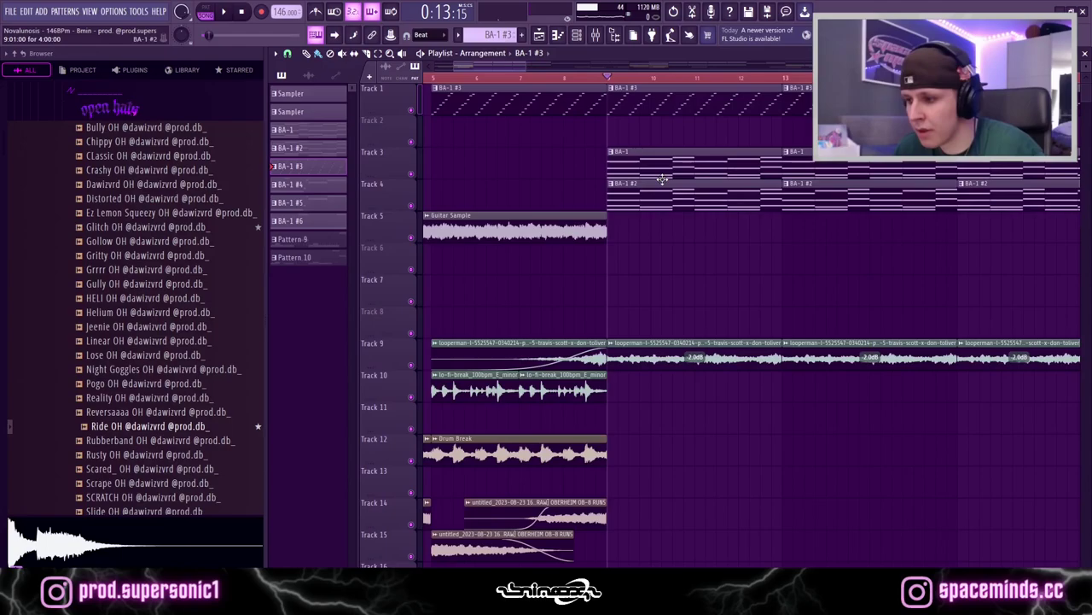
{"action": "scroll", "coordinate": [656, 291], "scroll_direction": "down", "scroll_amount": 4}
{"action": "scroll", "coordinate": [748, 234], "scroll_direction": "down", "scroll_amount": 2}
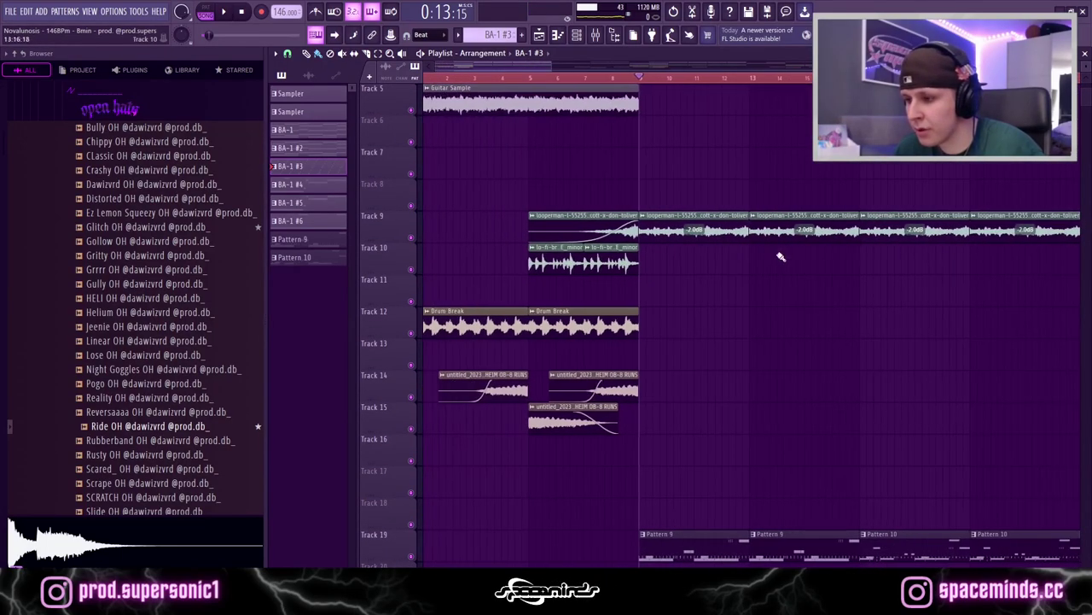
{"action": "scroll", "coordinate": [726, 373], "scroll_direction": "down", "scroll_amount": 2}
{"action": "scroll", "coordinate": [722, 383], "scroll_direction": "up", "scroll_amount": 5}
{"action": "scroll", "coordinate": [722, 384], "scroll_direction": "up", "scroll_amount": 1}
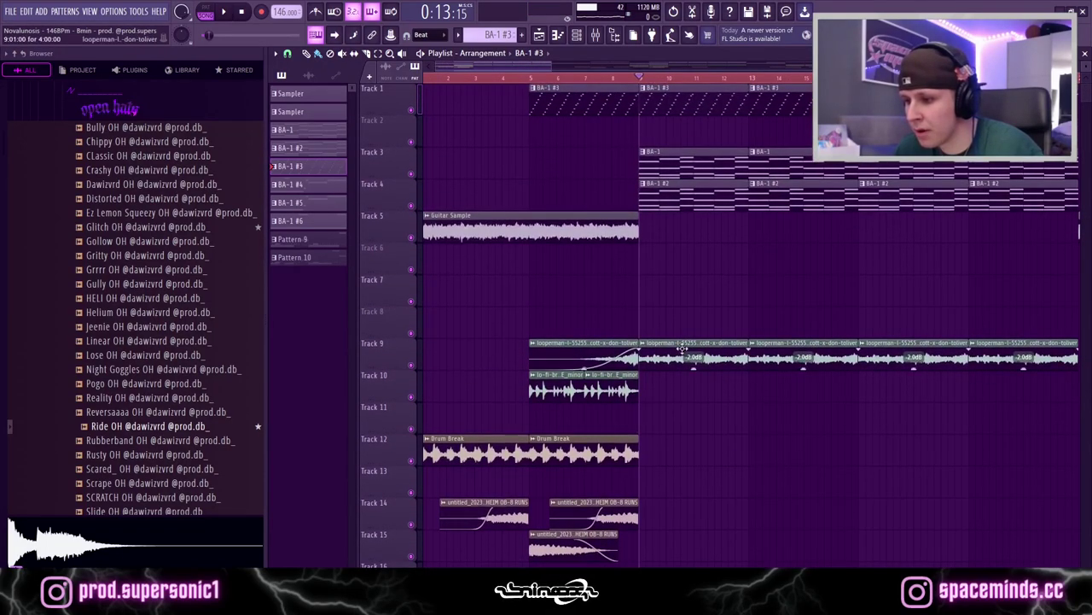
{"action": "scroll", "coordinate": [746, 334], "scroll_direction": "down", "scroll_amount": 2}
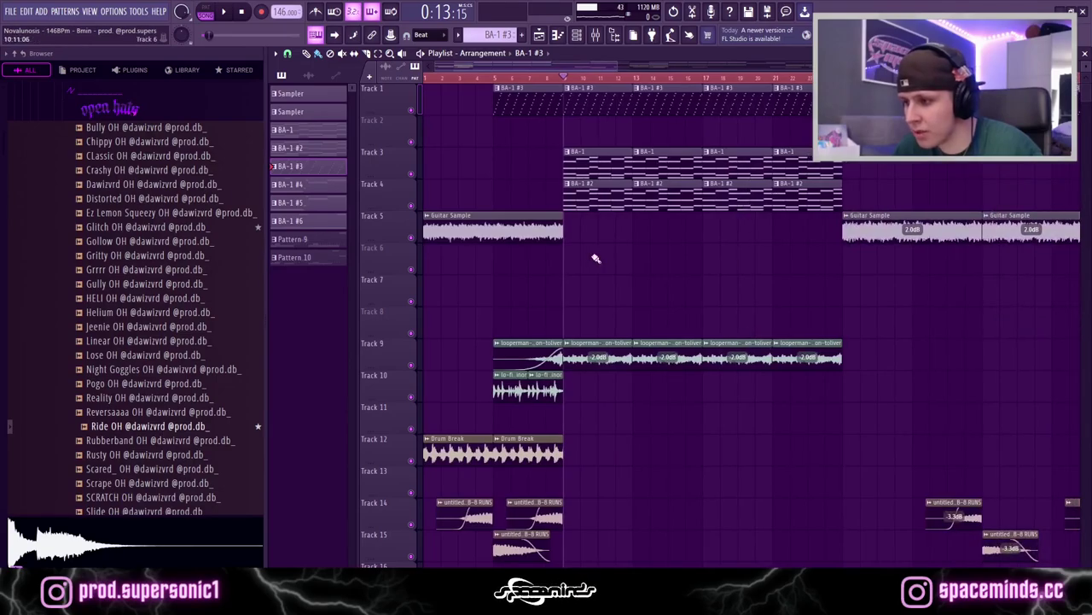
{"action": "scroll", "coordinate": [596, 257], "scroll_direction": "up", "scroll_amount": 4}
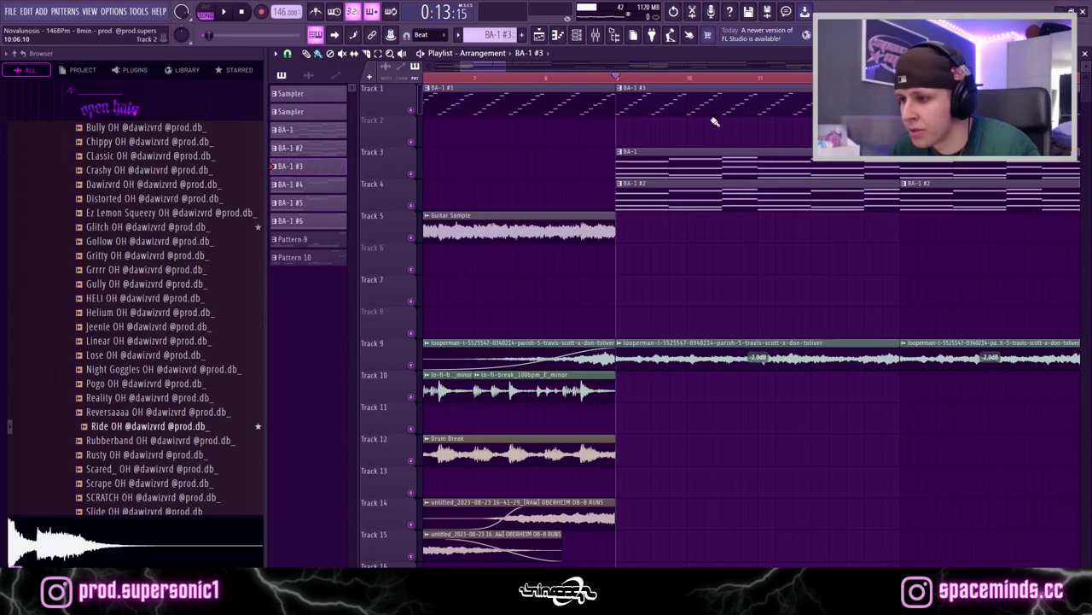
{"action": "scroll", "coordinate": [715, 122], "scroll_direction": "down", "scroll_amount": 1}
{"action": "scroll", "coordinate": [702, 276], "scroll_direction": "down", "scroll_amount": 3}
{"action": "scroll", "coordinate": [691, 265], "scroll_direction": "up", "scroll_amount": 3}
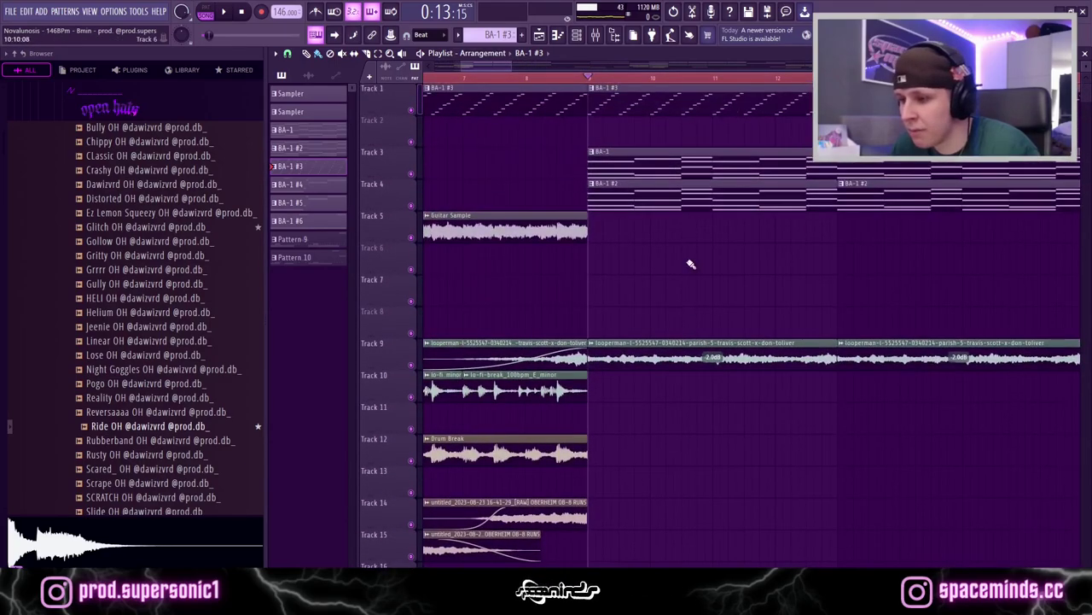
{"action": "scroll", "coordinate": [409, 273], "scroll_direction": "down", "scroll_amount": 3}
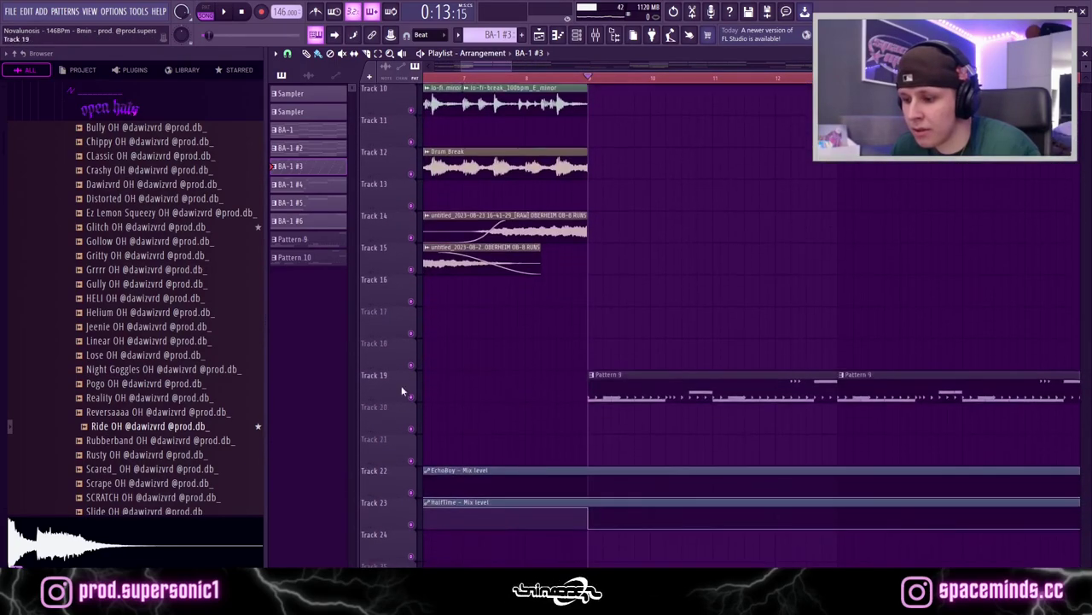
{"action": "scroll", "coordinate": [444, 216], "scroll_direction": "up", "scroll_amount": 3}
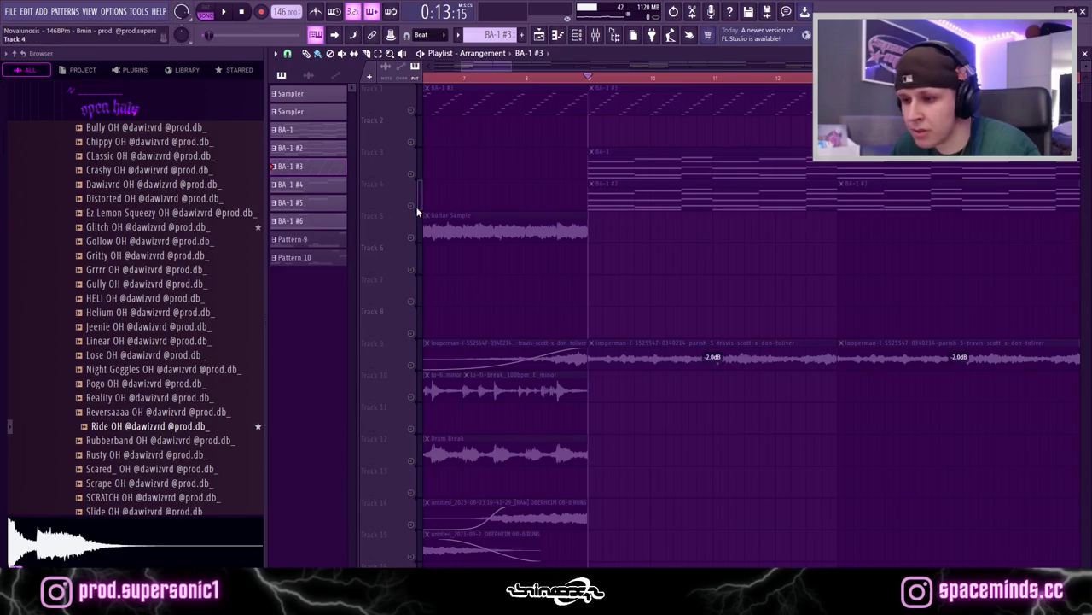
{"action": "left_click_drag", "start_coordinate": [411, 205], "coordinate": [410, 173]}
{"action": "key", "text": "F6"}
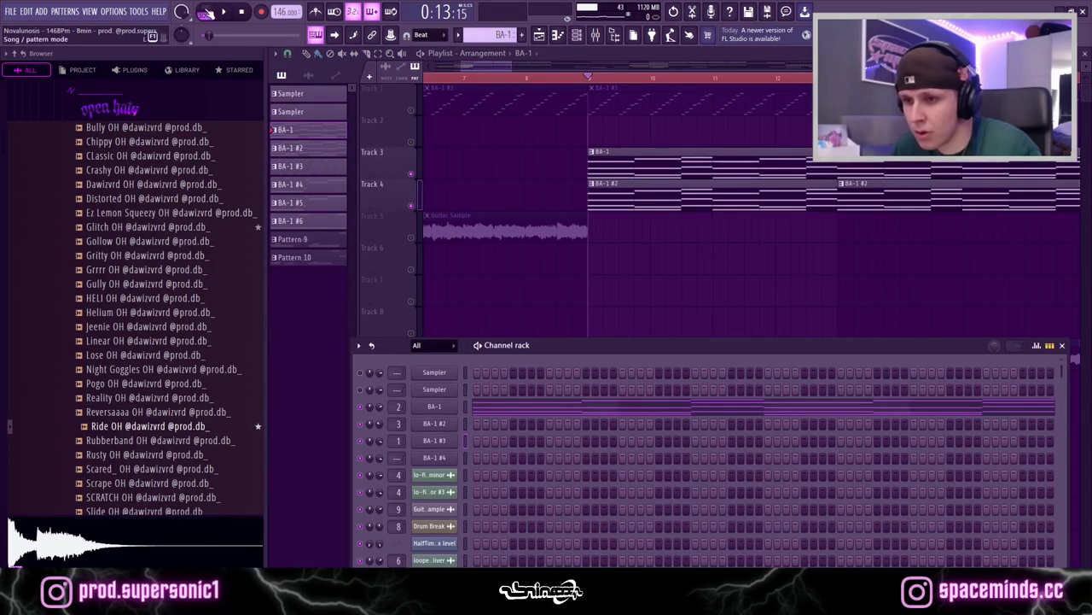
{"action": "key", "text": "space"}
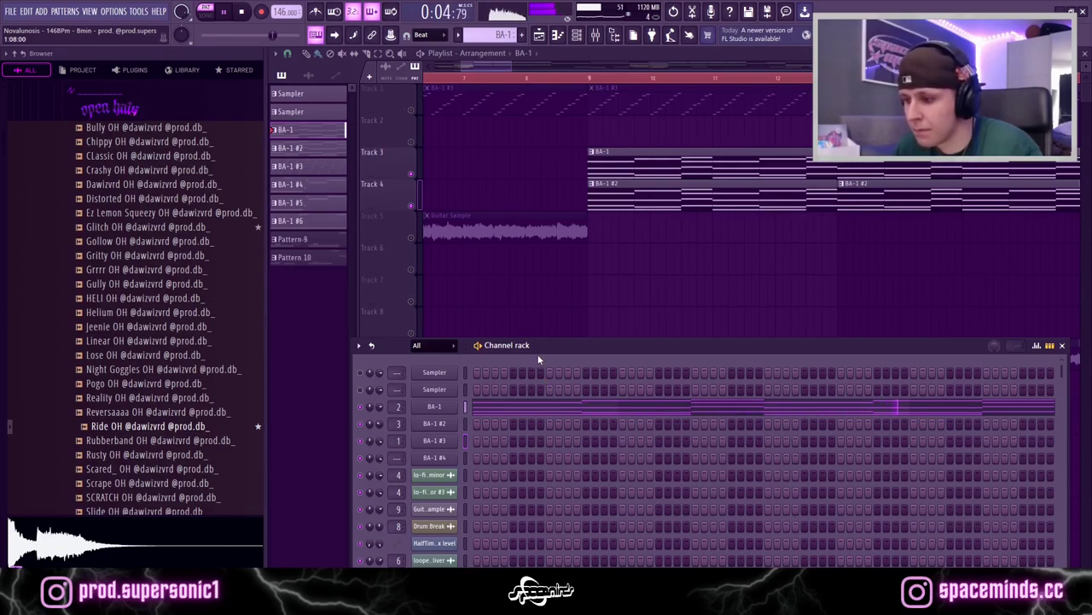
{"action": "right_click", "coordinate": [440, 407]}
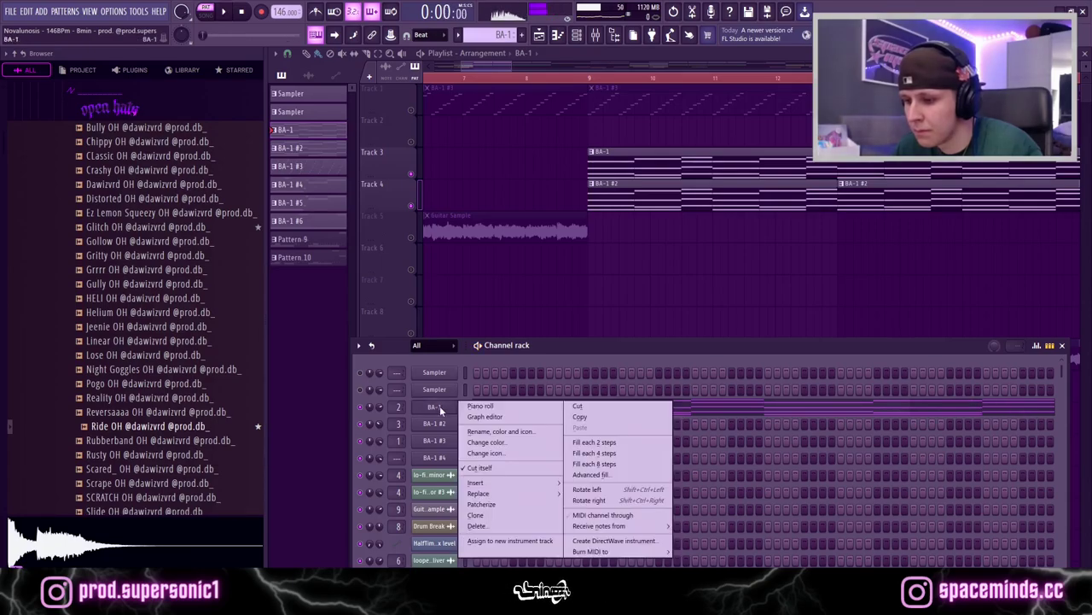
{"action": "left_click", "coordinate": [483, 407]}
{"action": "key", "text": "space"}
{"action": "scroll", "coordinate": [400, 388], "scroll_direction": "up", "scroll_amount": 4}
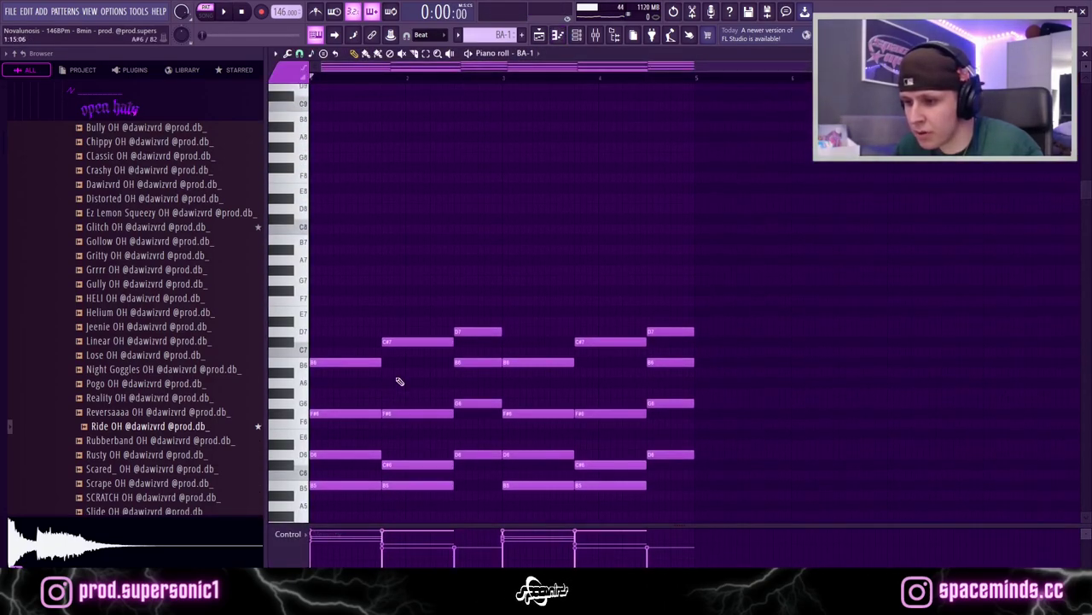
{"action": "scroll", "coordinate": [370, 366], "scroll_direction": "up", "scroll_amount": 2}
{"action": "scroll", "coordinate": [341, 384], "scroll_direction": "down", "scroll_amount": 2}
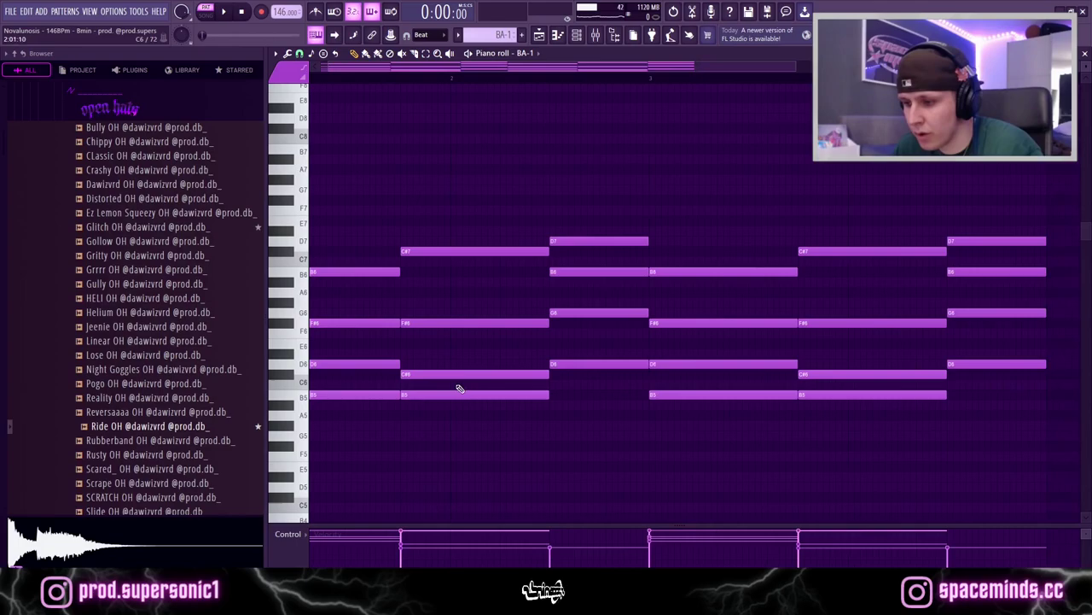
{"action": "scroll", "coordinate": [378, 420], "scroll_direction": "down", "scroll_amount": 2}
Step: Set playback to start at bar 9 and play the BA-1 #2 pattern alone in Pattern mode
{"action": "left_click", "coordinate": [539, 34]}
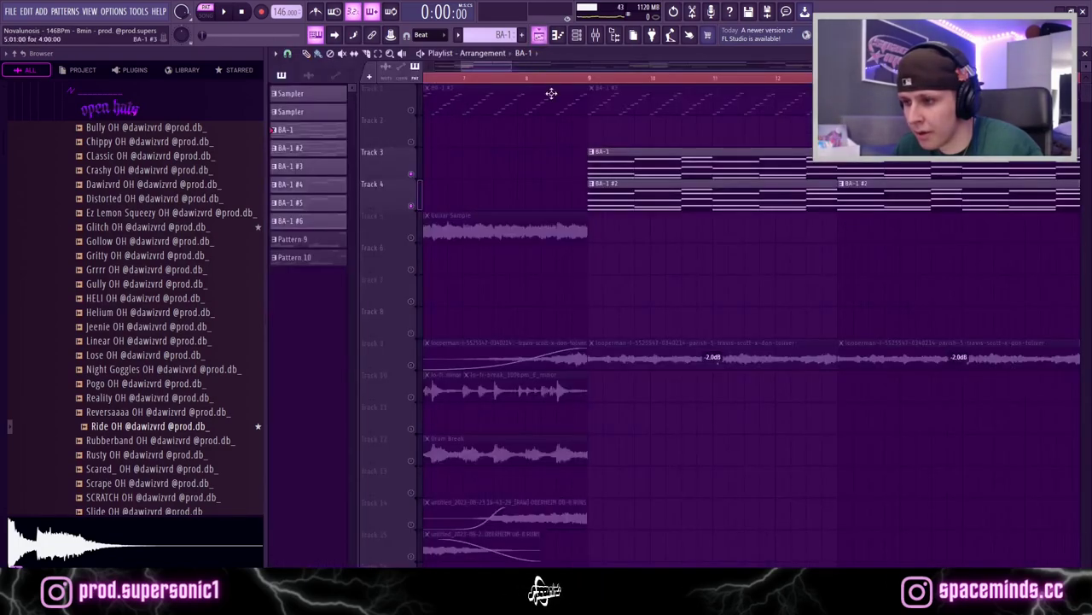
{"action": "left_click", "coordinate": [590, 79]}
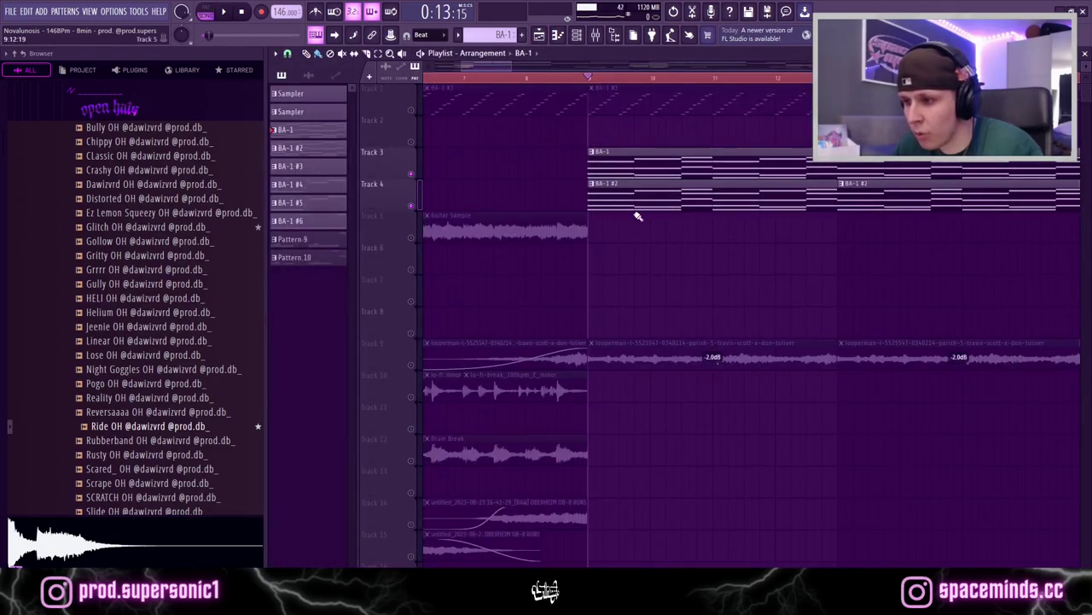
{"action": "left_click", "coordinate": [637, 211]}
{"action": "key", "text": "F6"}
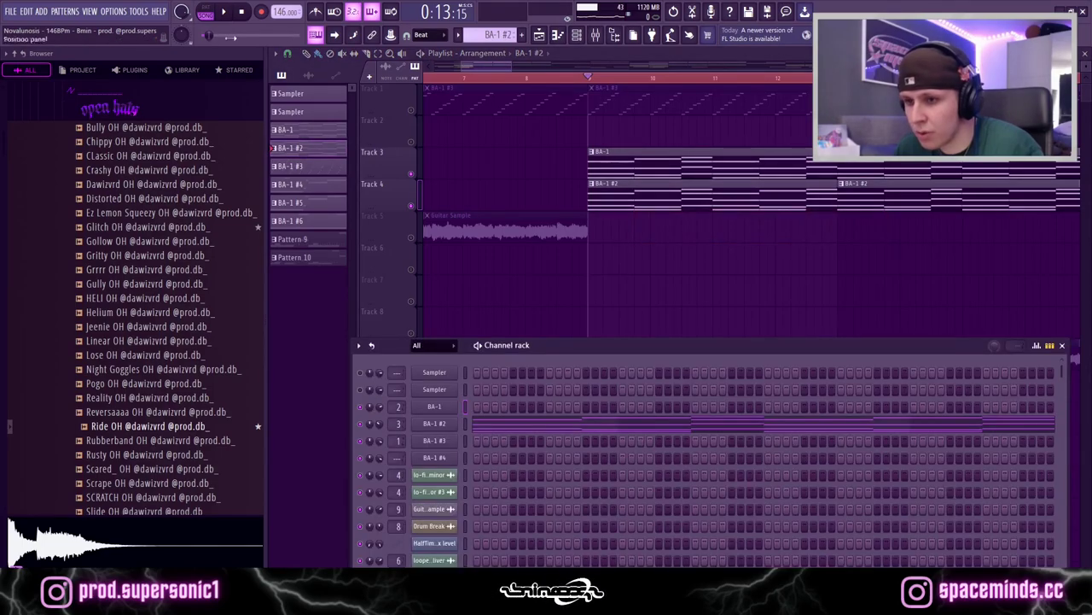
{"action": "left_click", "coordinate": [208, 10]}
{"action": "key", "text": "space"}
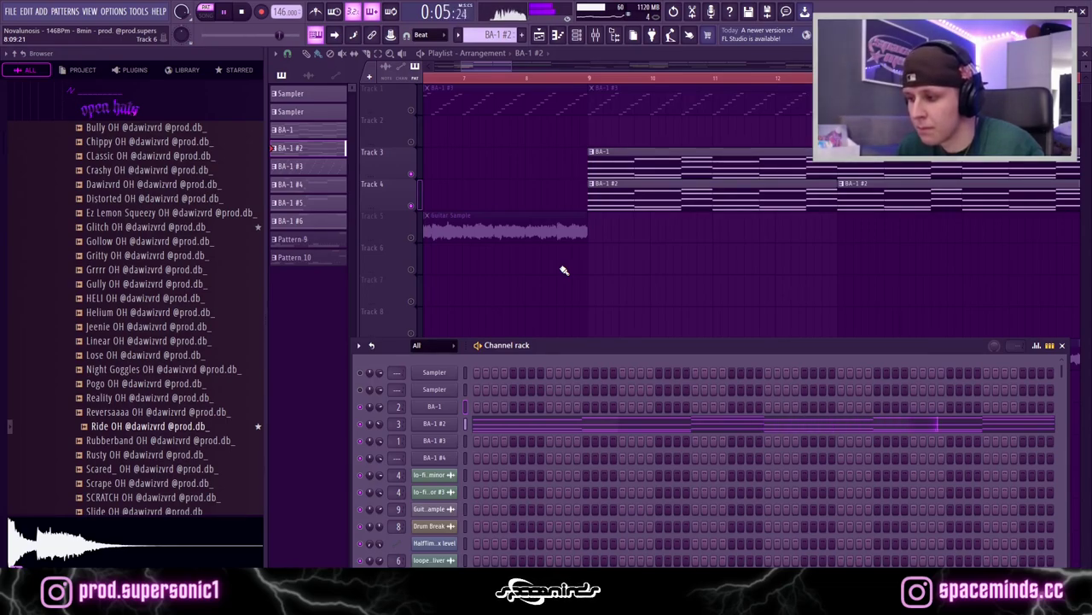
Step: Review the BA-1 #2 synth's AGGR PAD preset, then return to the arrangement at bar 9
{"action": "left_click", "coordinate": [435, 423]}
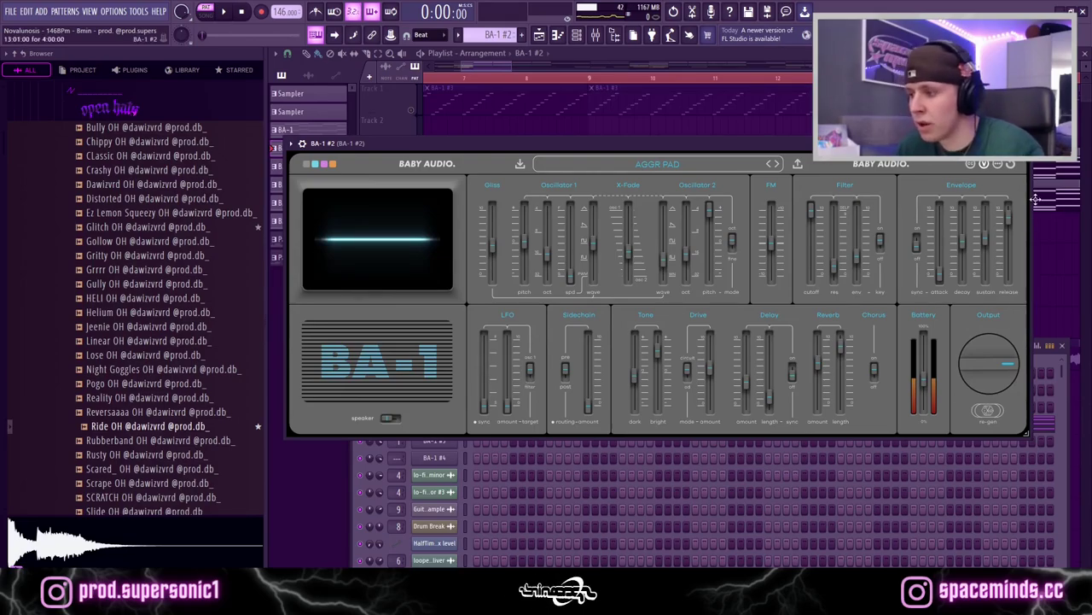
{"action": "left_click", "coordinate": [1022, 142]}
{"action": "left_click", "coordinate": [586, 79]}
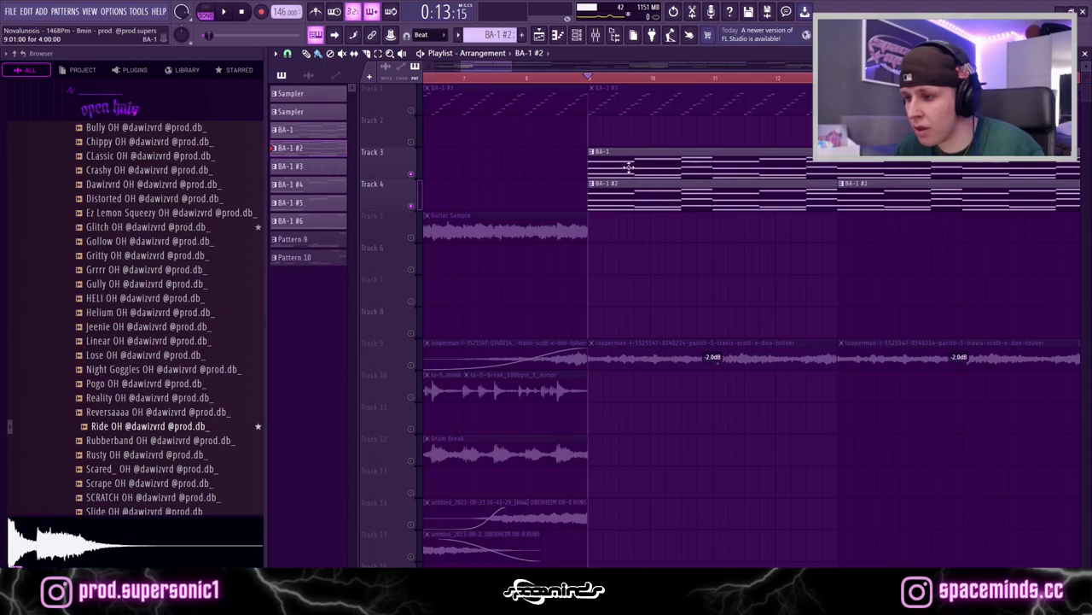
Step: Play from bar 9, then unmute Track 1 and replay the section
{"action": "key", "text": "space"}
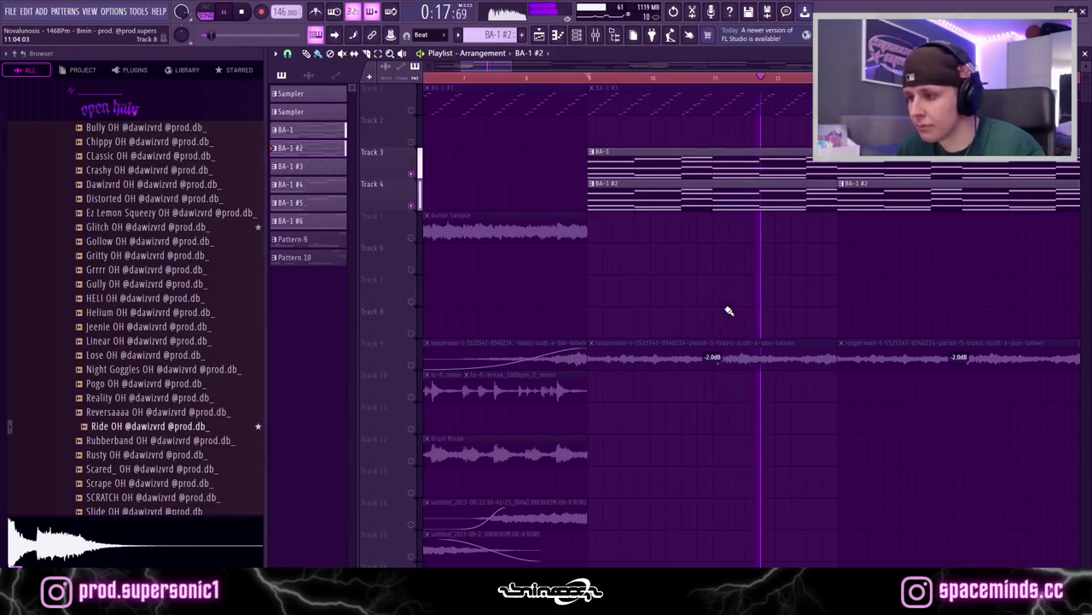
{"action": "key", "text": "space"}
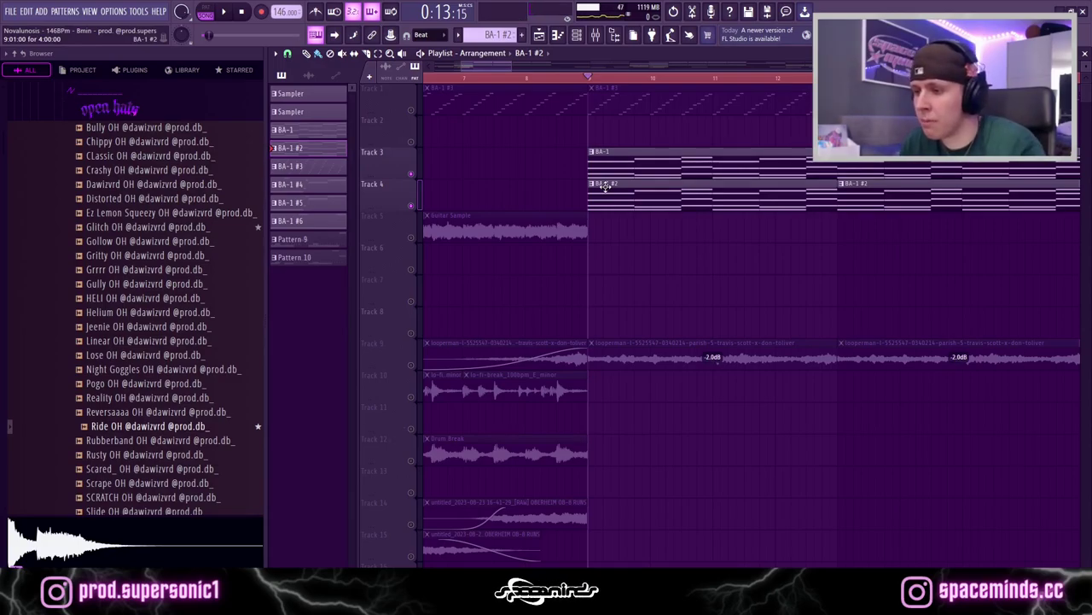
{"action": "left_click", "coordinate": [410, 109]}
{"action": "scroll", "coordinate": [633, 234], "scroll_direction": "down", "scroll_amount": 3}
{"action": "scroll", "coordinate": [636, 243], "scroll_direction": "up", "scroll_amount": 3}
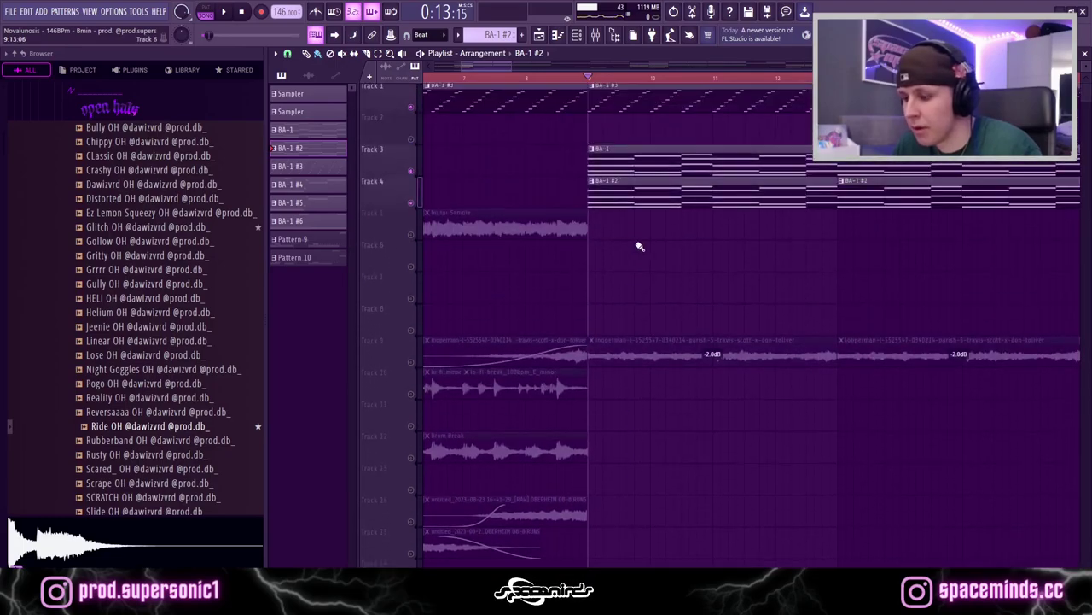
{"action": "key", "text": "space"}
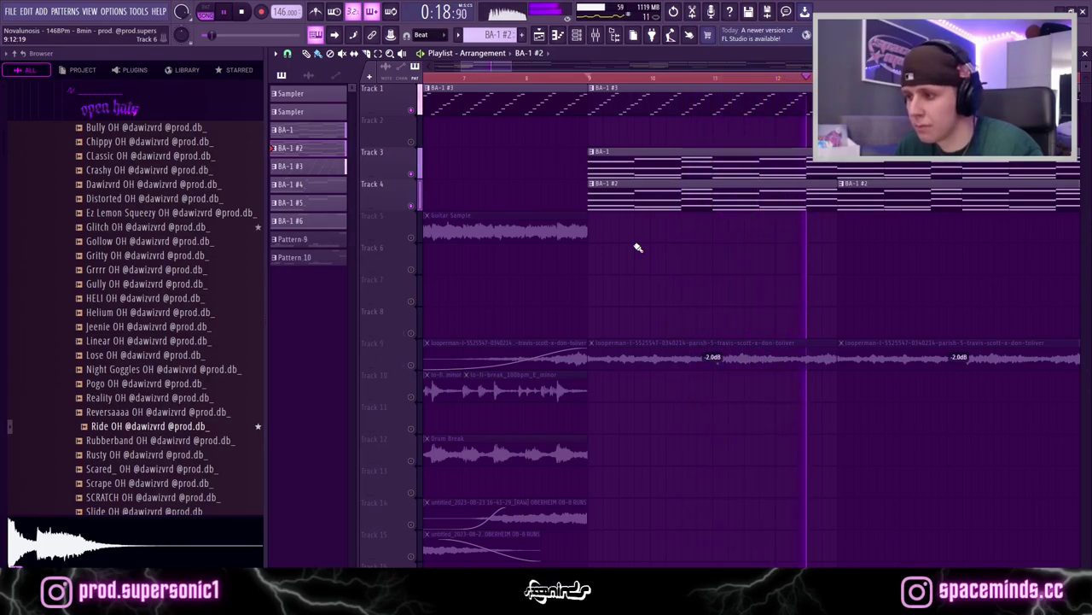
Step: Unmute Track 9's looperman loop and replay the section from bar 9
{"action": "key", "text": "space"}
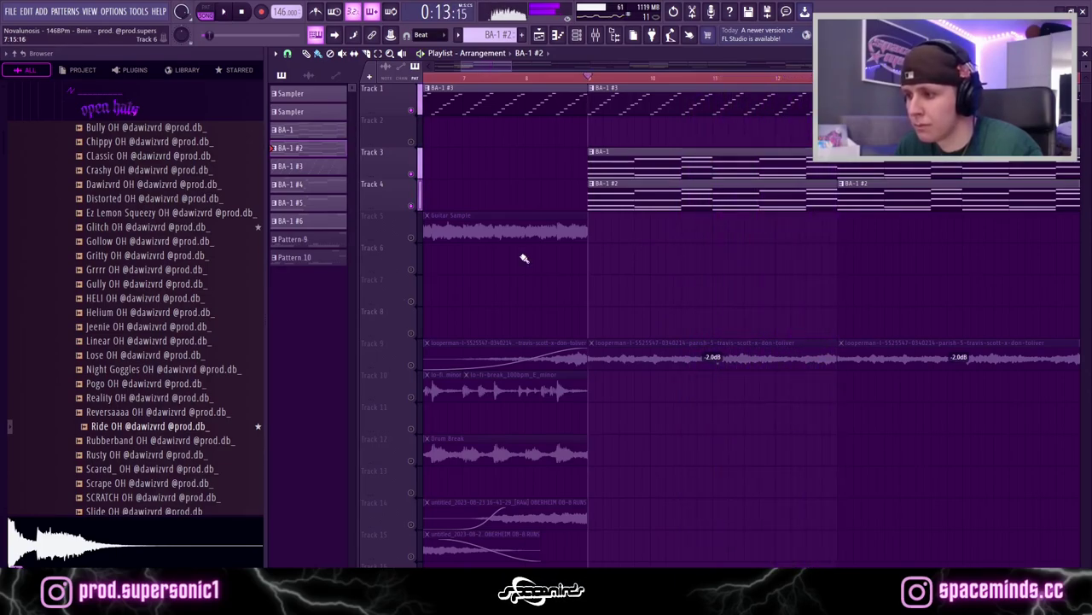
{"action": "left_click", "coordinate": [410, 366]}
{"action": "key", "text": "space"}
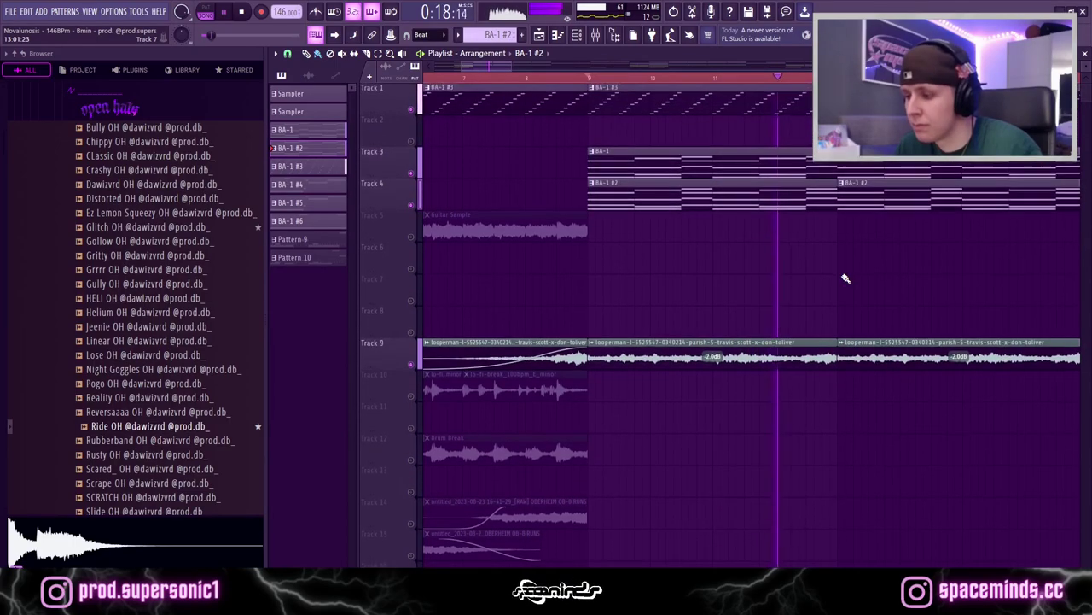
Step: Stop playback and scroll down through the Playlist's track list
{"action": "scroll", "coordinate": [845, 278], "scroll_direction": "down", "scroll_amount": 3}
{"action": "key", "text": "space"}
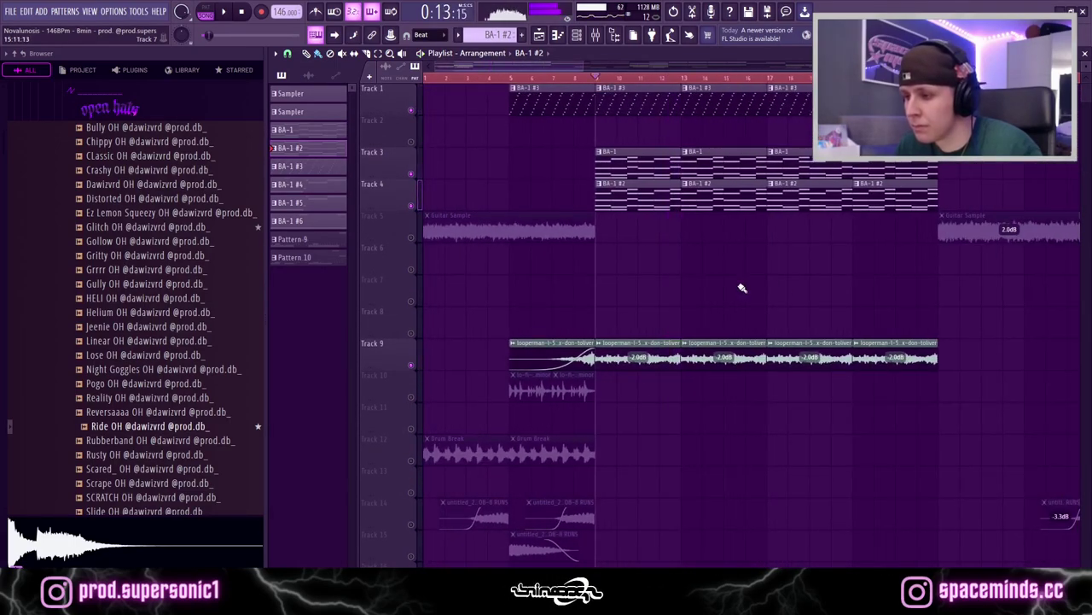
{"action": "scroll", "coordinate": [743, 288], "scroll_direction": "down", "scroll_amount": 1}
{"action": "scroll", "coordinate": [722, 258], "scroll_direction": "down", "scroll_amount": 3}
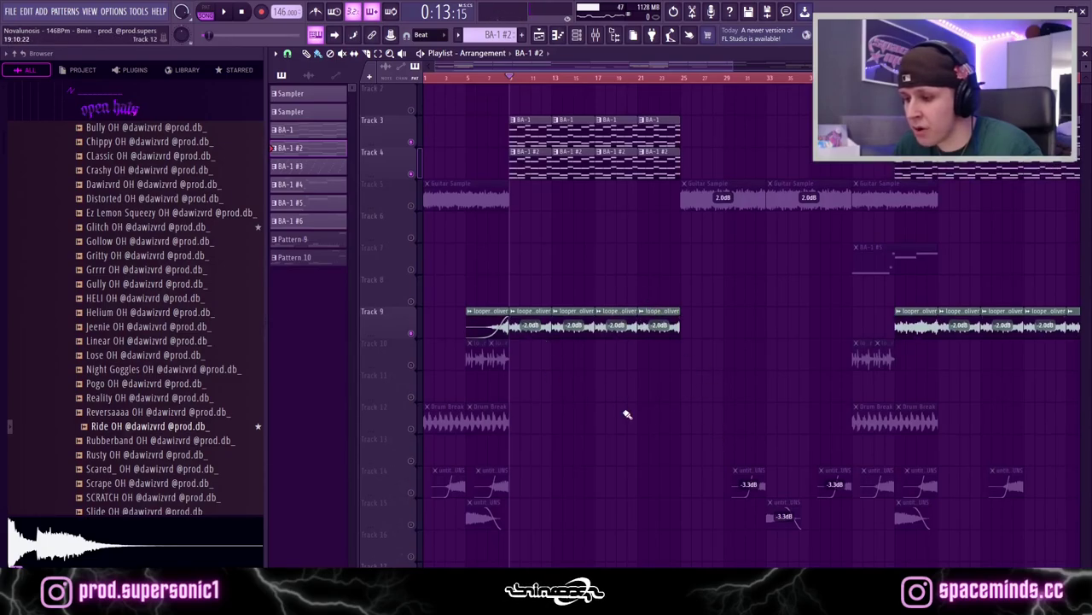
{"action": "scroll", "coordinate": [466, 359], "scroll_direction": "down", "scroll_amount": 2}
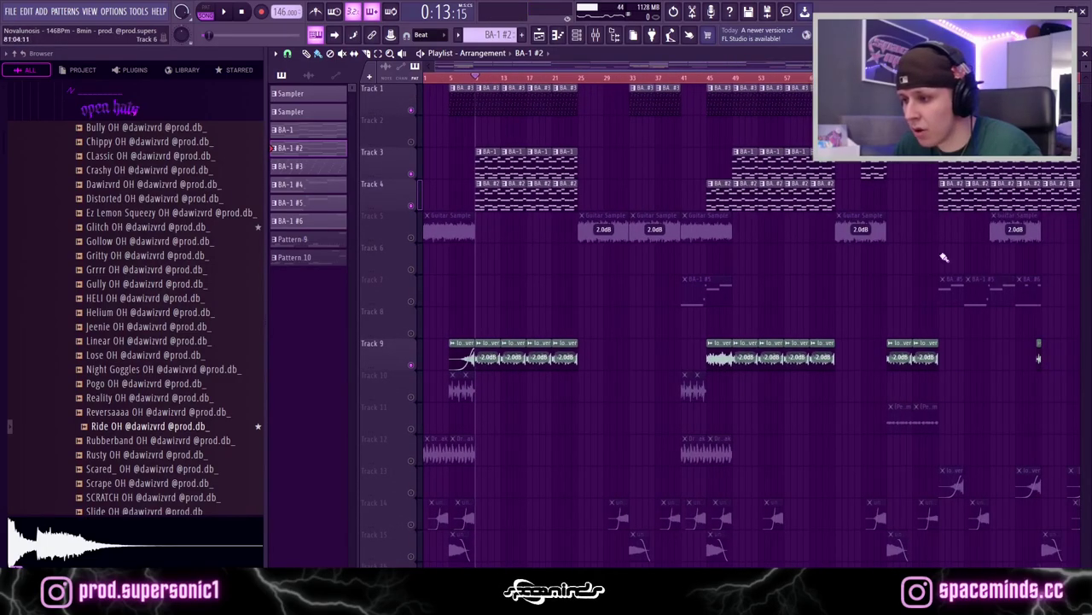
{"action": "scroll", "coordinate": [623, 415], "scroll_direction": "down", "scroll_amount": 2}
{"action": "scroll", "coordinate": [603, 349], "scroll_direction": "down", "scroll_amount": 4}
Step: Scroll back and forth to review the EchoBoy and HalfTime automation on Tracks 22 and 23
{"action": "scroll", "coordinate": [677, 330], "scroll_direction": "up", "scroll_amount": 4}
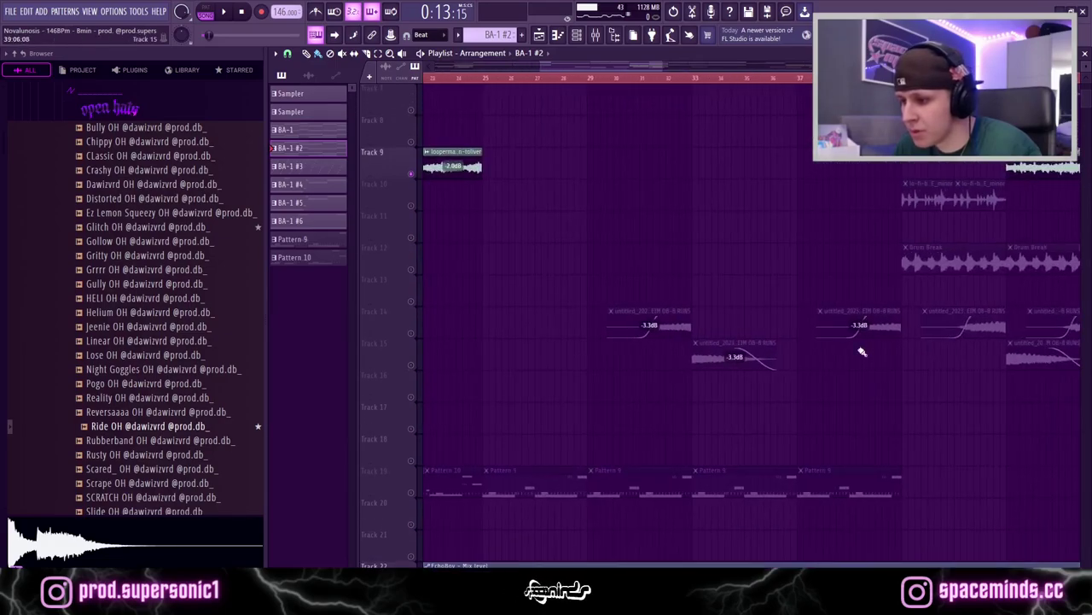
{"action": "scroll", "coordinate": [845, 376], "scroll_direction": "down", "scroll_amount": 2}
{"action": "scroll", "coordinate": [510, 298], "scroll_direction": "down", "scroll_amount": 2}
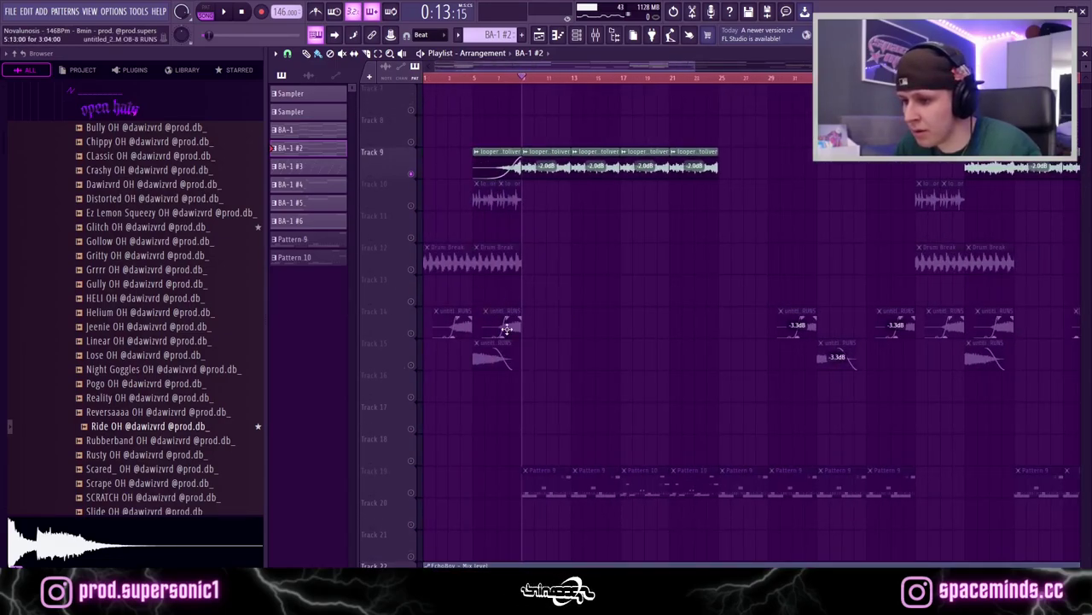
{"action": "scroll", "coordinate": [788, 383], "scroll_direction": "up", "scroll_amount": 2}
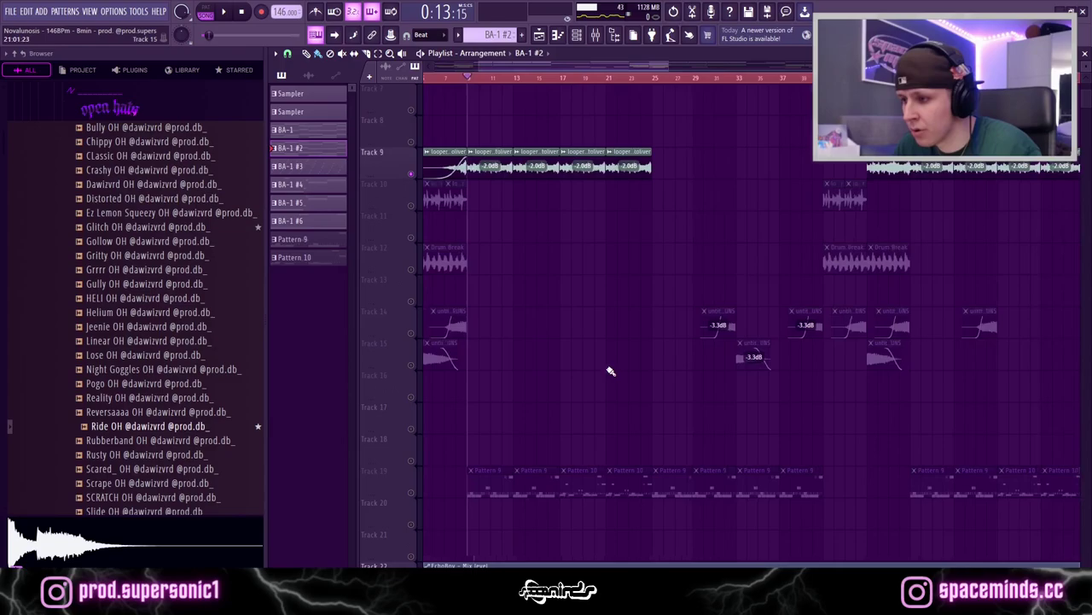
{"action": "scroll", "coordinate": [817, 361], "scroll_direction": "up", "scroll_amount": 6}
{"action": "scroll", "coordinate": [683, 358], "scroll_direction": "down", "scroll_amount": 3}
{"action": "scroll", "coordinate": [607, 293], "scroll_direction": "down", "scroll_amount": 1}
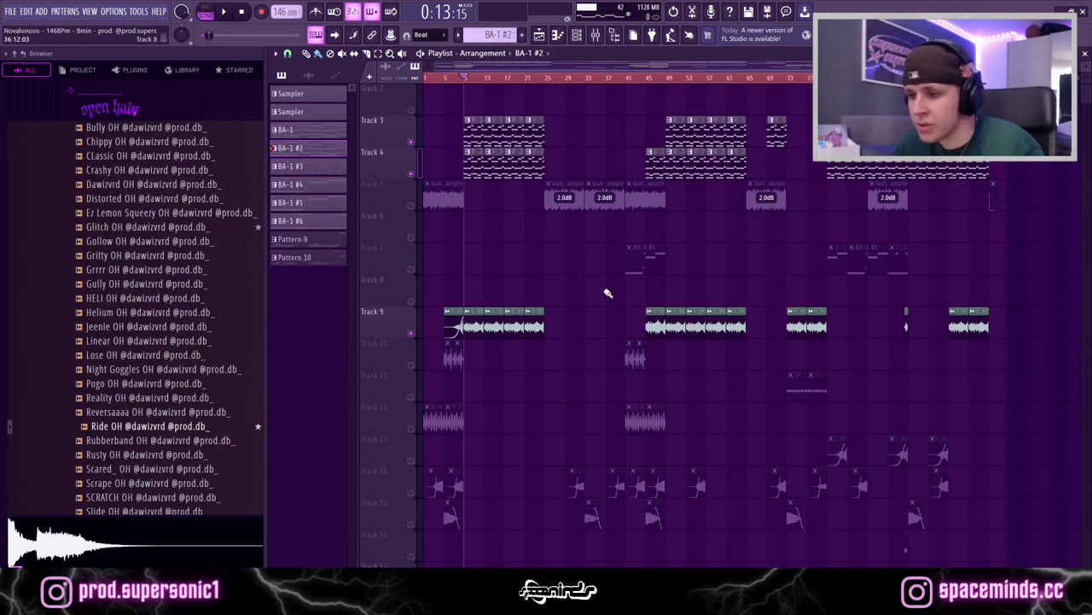
{"action": "scroll", "coordinate": [489, 286], "scroll_direction": "up", "scroll_amount": 4}
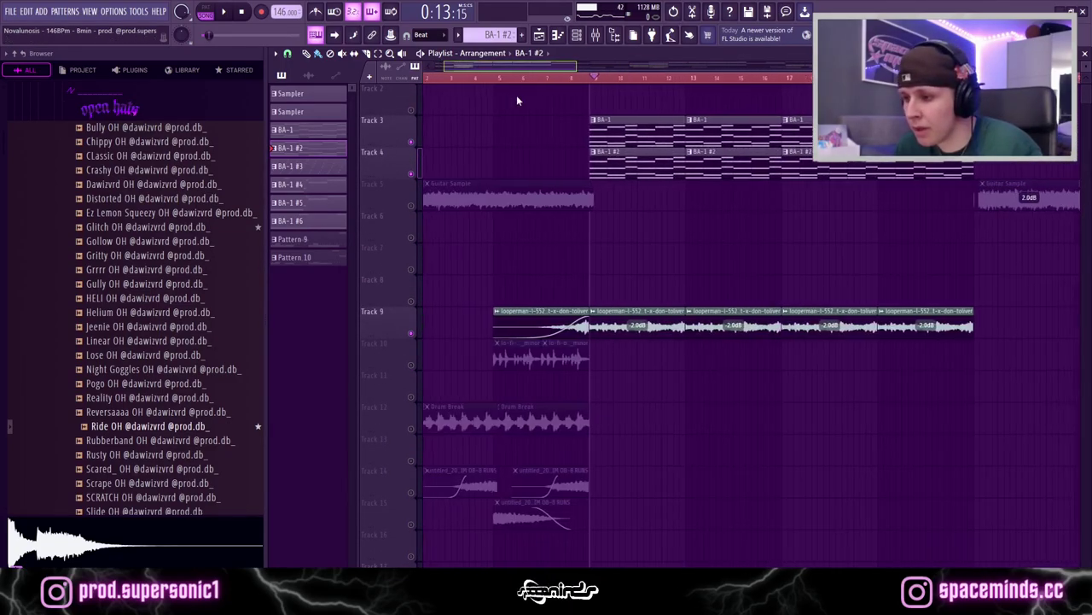
{"action": "scroll", "coordinate": [531, 185], "scroll_direction": "down", "scroll_amount": 3}
{"action": "scroll", "coordinate": [532, 184], "scroll_direction": "down", "scroll_amount": 2}
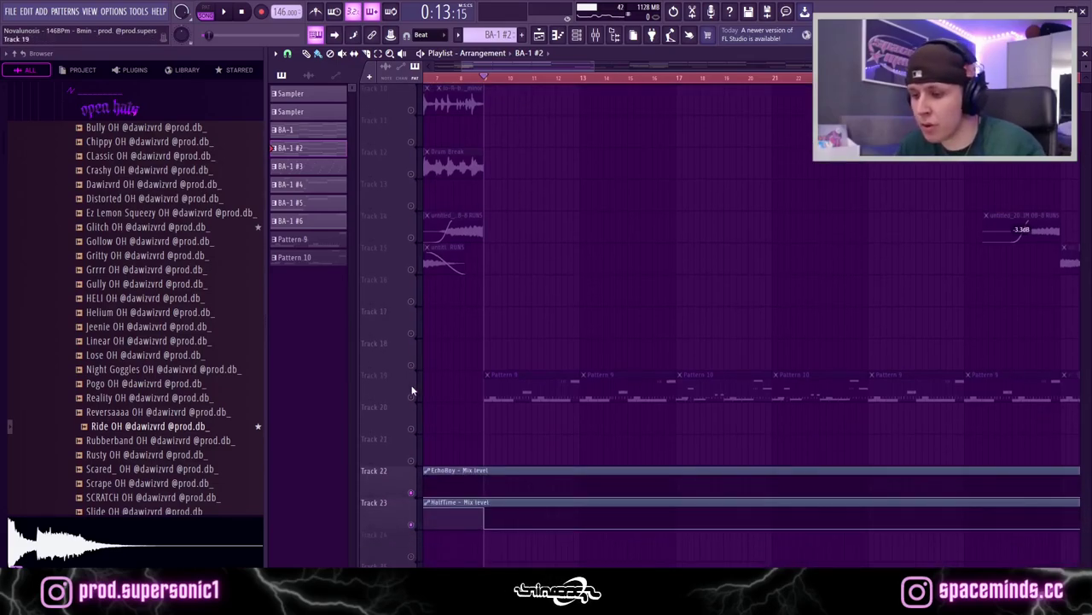
{"action": "scroll", "coordinate": [501, 293], "scroll_direction": "down", "scroll_amount": 2}
{"action": "scroll", "coordinate": [501, 293], "scroll_direction": "up", "scroll_amount": 2}
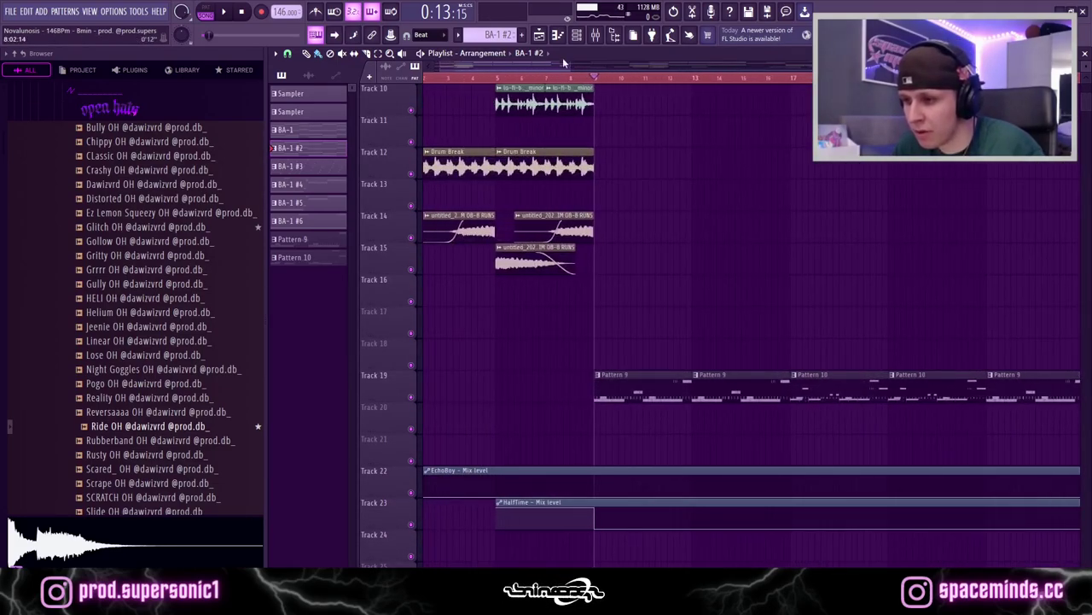
{"action": "left_click", "coordinate": [553, 82]}
{"action": "key", "text": "space"}
{"action": "scroll", "coordinate": [674, 222], "scroll_direction": "up", "scroll_amount": 3}
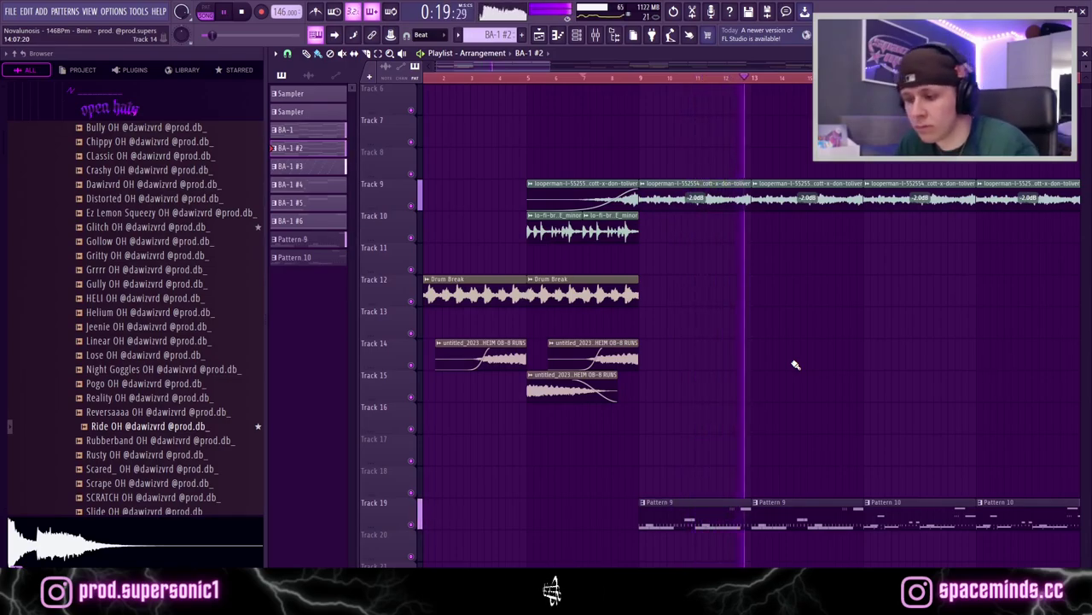
{"action": "scroll", "coordinate": [890, 349], "scroll_direction": "down", "scroll_amount": 2}
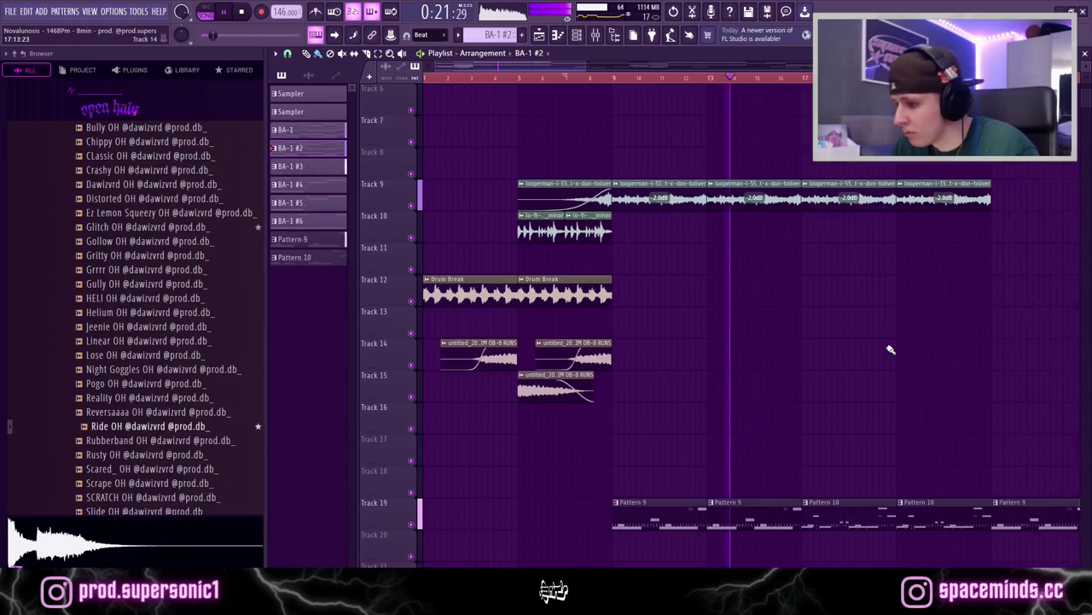
{"action": "scroll", "coordinate": [890, 349], "scroll_direction": "up", "scroll_amount": 4}
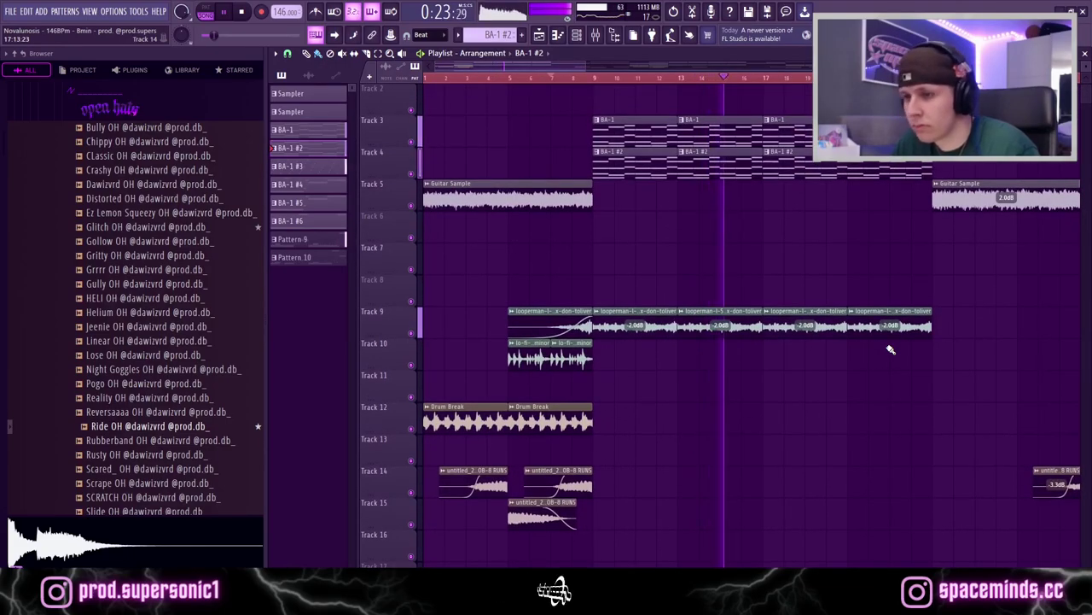
{"action": "scroll", "coordinate": [890, 349], "scroll_direction": "down", "scroll_amount": 8}
{"action": "scroll", "coordinate": [902, 349], "scroll_direction": "up", "scroll_amount": 2}
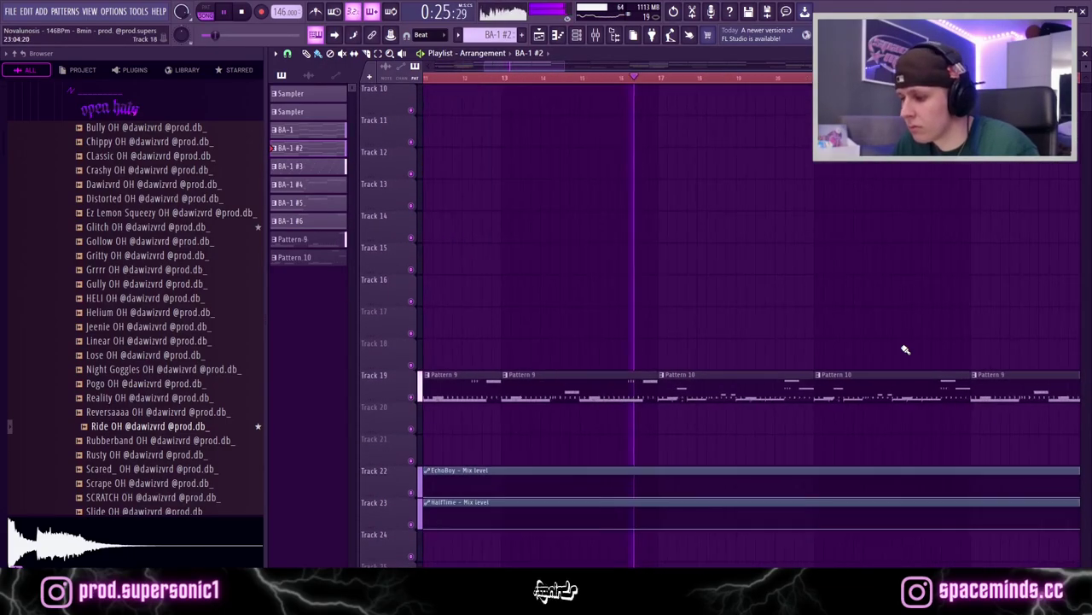
{"action": "scroll", "coordinate": [906, 349], "scroll_direction": "up", "scroll_amount": 6}
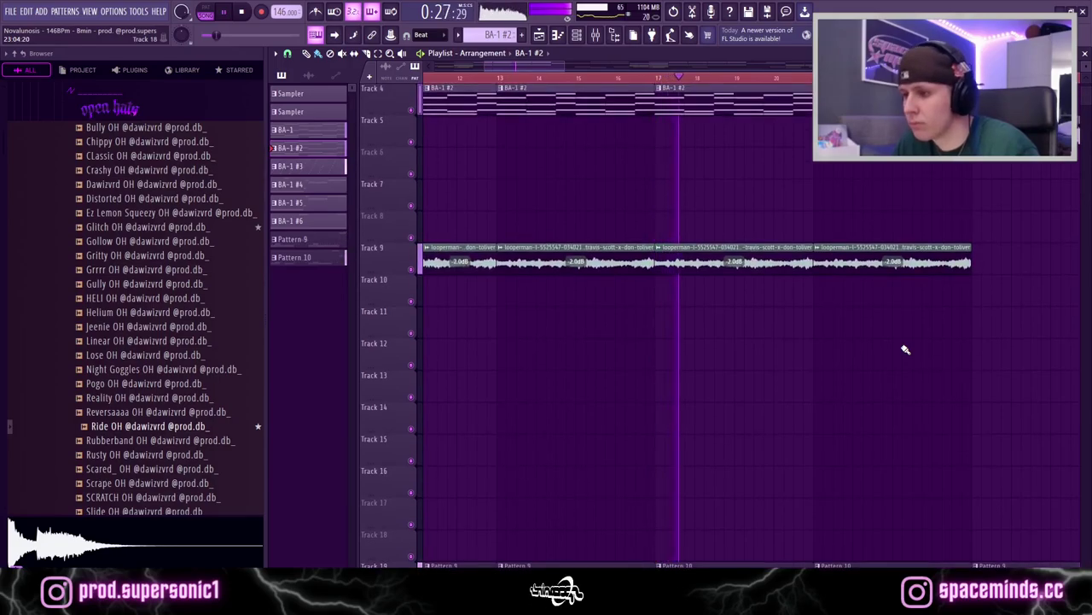
{"action": "scroll", "coordinate": [903, 349], "scroll_direction": "down", "scroll_amount": 5}
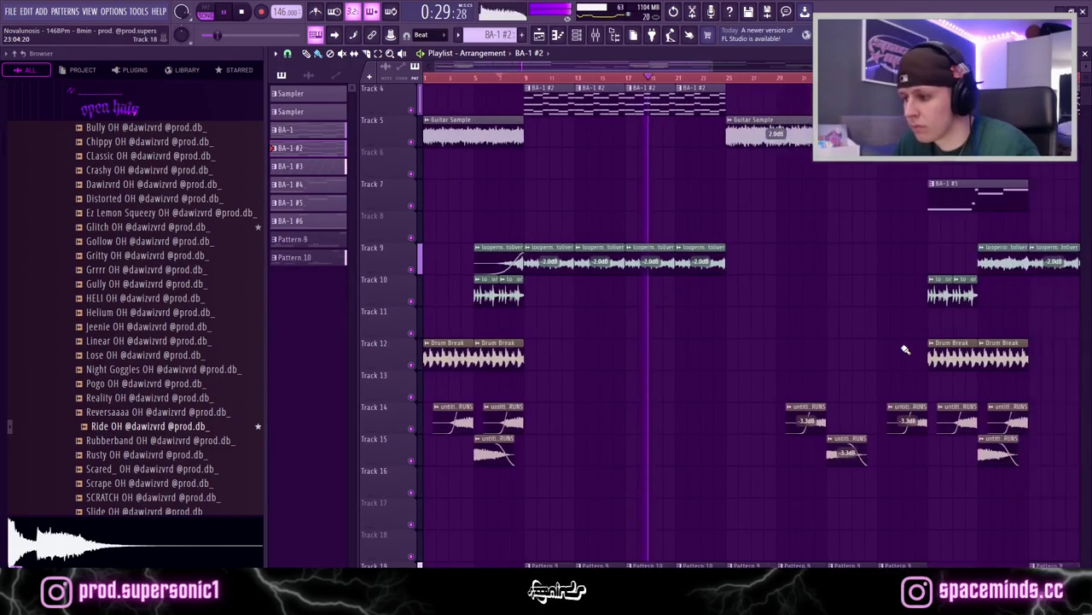
{"action": "scroll", "coordinate": [879, 347], "scroll_direction": "down", "scroll_amount": 2}
{"action": "scroll", "coordinate": [717, 324], "scroll_direction": "down", "scroll_amount": 4}
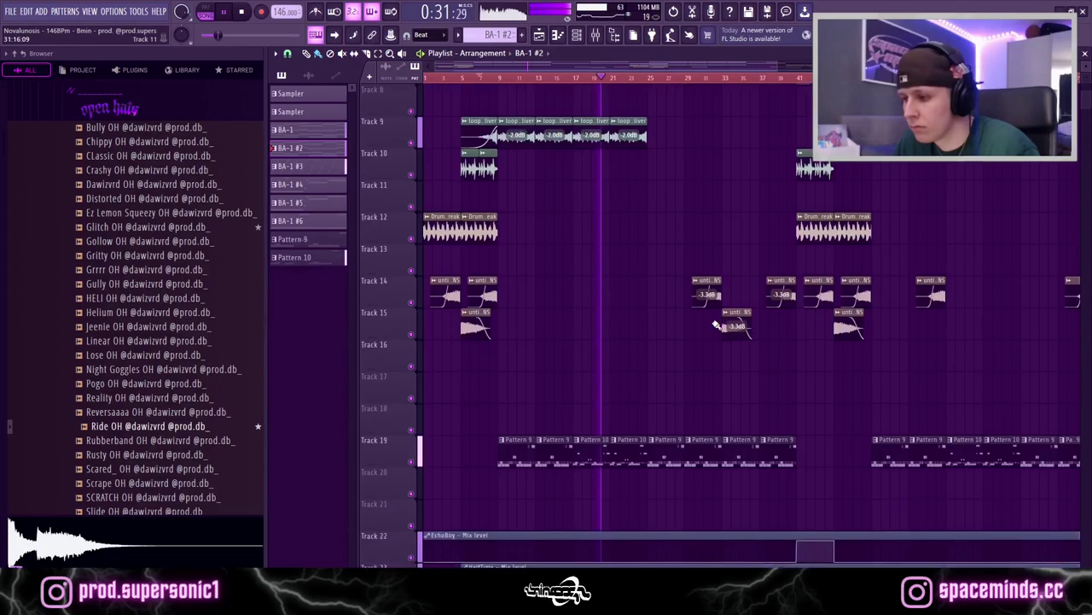
{"action": "scroll", "coordinate": [881, 391], "scroll_direction": "up", "scroll_amount": 7}
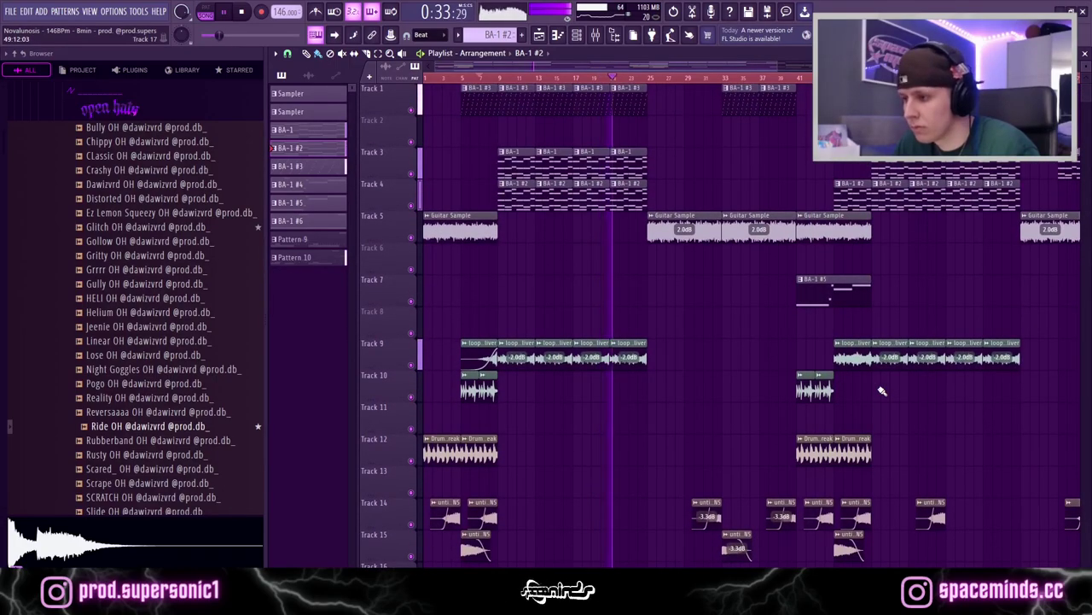
{"action": "scroll", "coordinate": [883, 391], "scroll_direction": "down", "scroll_amount": 1}
{"action": "scroll", "coordinate": [882, 391], "scroll_direction": "down", "scroll_amount": 3}
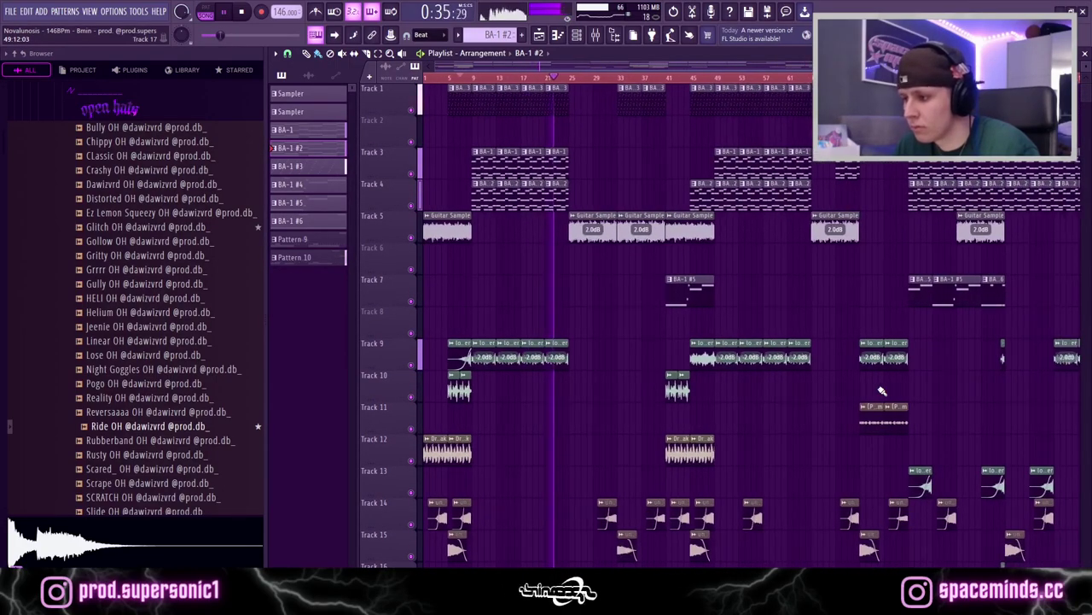
{"action": "scroll", "coordinate": [682, 390], "scroll_direction": "down", "scroll_amount": 4}
{"action": "scroll", "coordinate": [537, 383], "scroll_direction": "up", "scroll_amount": 4}
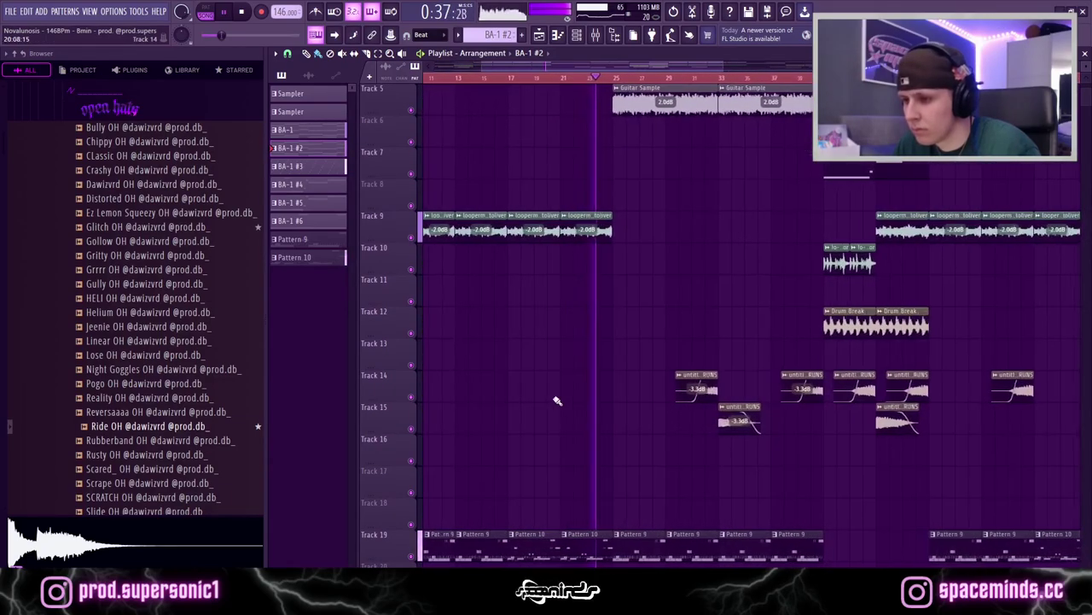
{"action": "scroll", "coordinate": [557, 385], "scroll_direction": "up", "scroll_amount": 4}
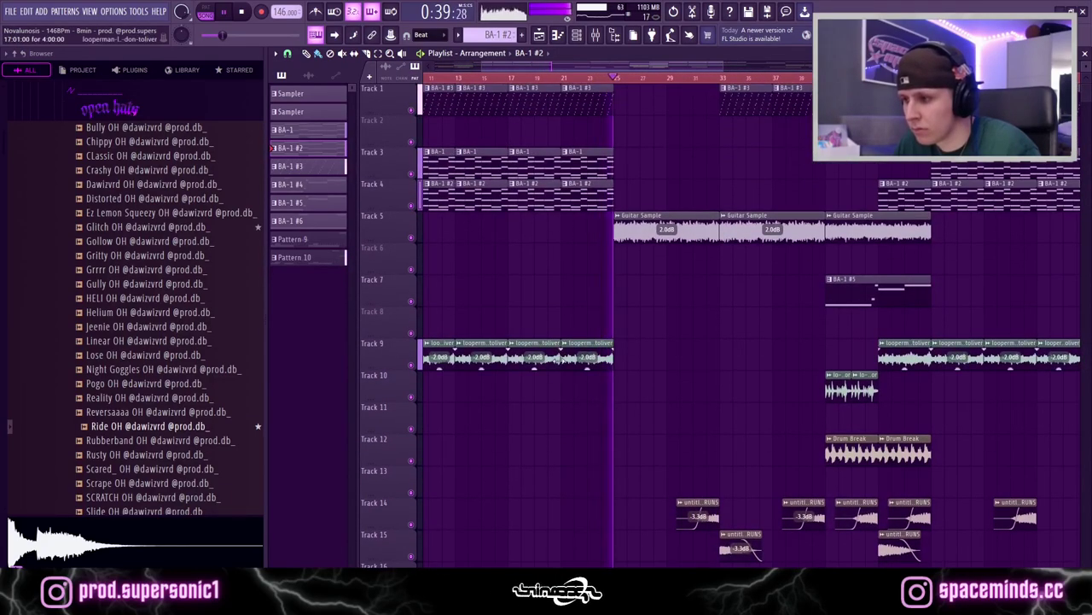
{"action": "scroll", "coordinate": [452, 380], "scroll_direction": "up", "scroll_amount": 2}
{"action": "scroll", "coordinate": [452, 380], "scroll_direction": "down", "scroll_amount": 6}
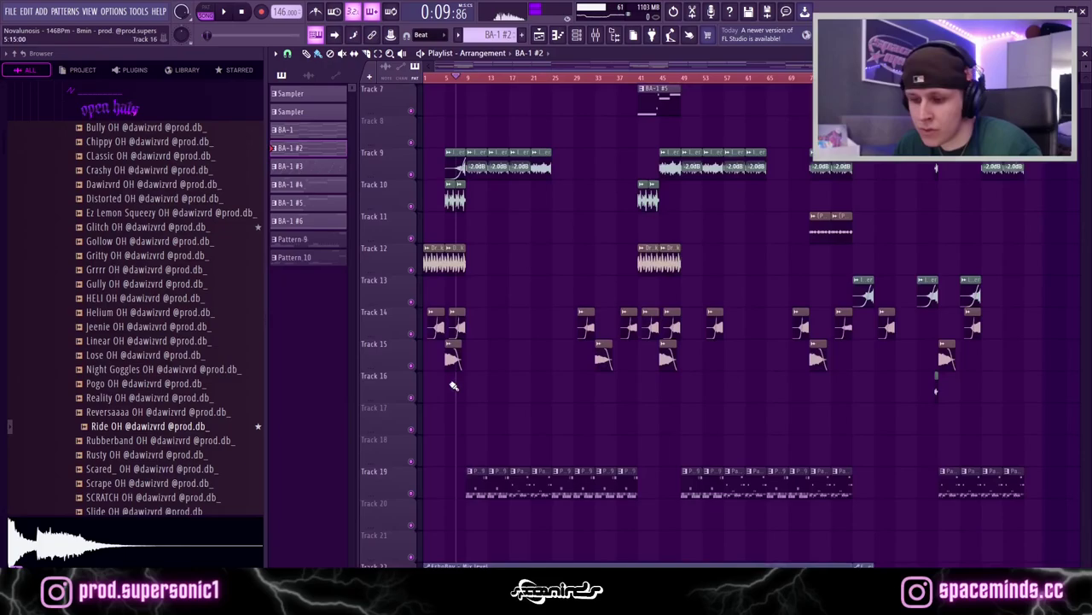
{"action": "scroll", "coordinate": [458, 380], "scroll_direction": "up", "scroll_amount": 3}
Step: Open a Pattern 9 clip in its piano roll and channel rack, then play its loop once and stop
{"action": "left_click", "coordinate": [572, 79]}
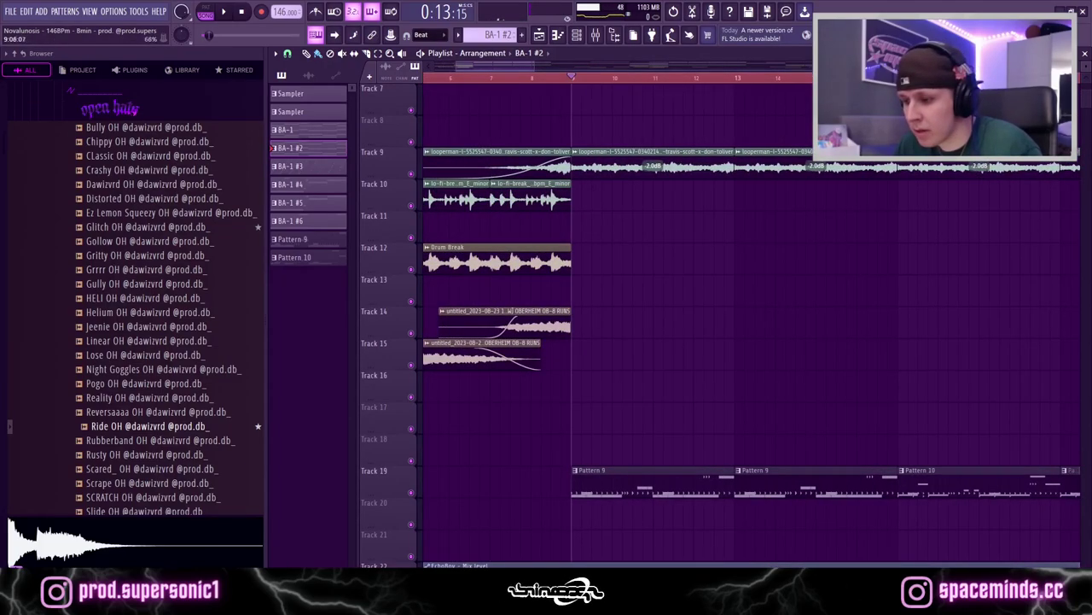
{"action": "double_click", "coordinate": [589, 491]}
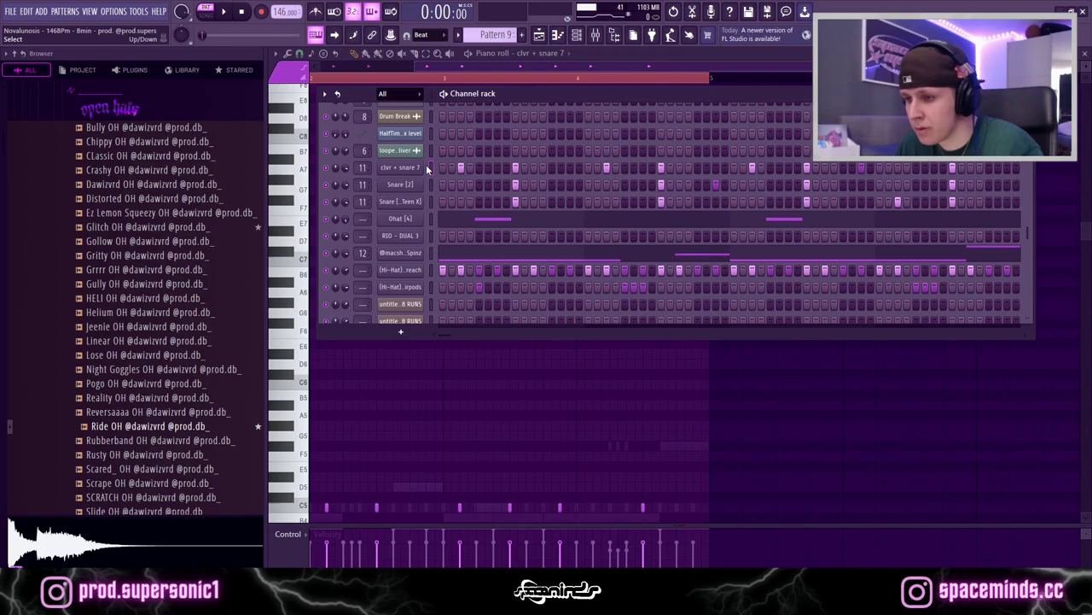
{"action": "key", "text": "space"}
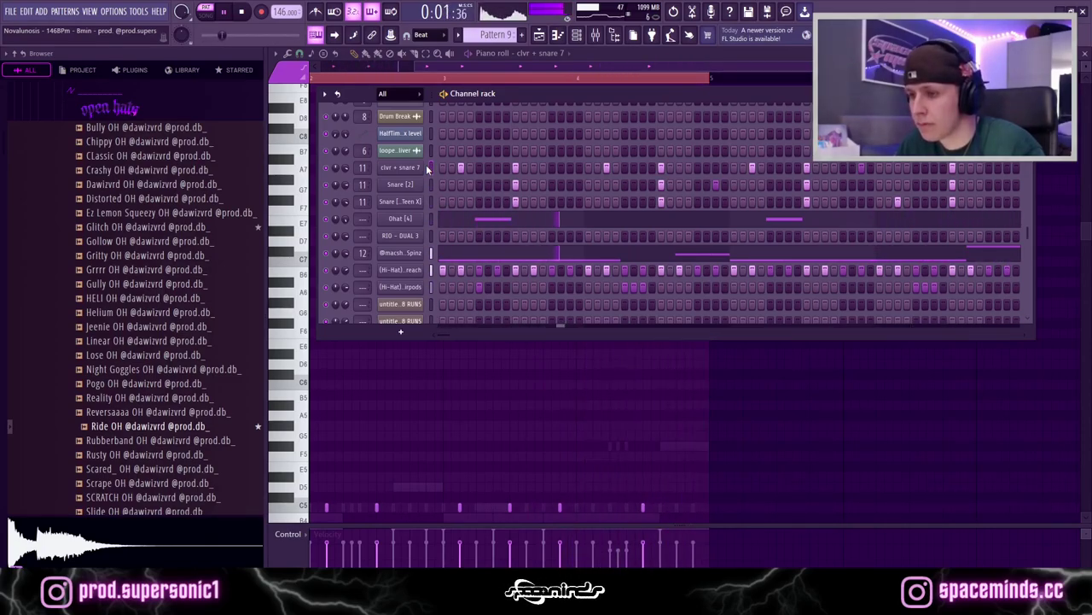
{"action": "key", "text": "space"}
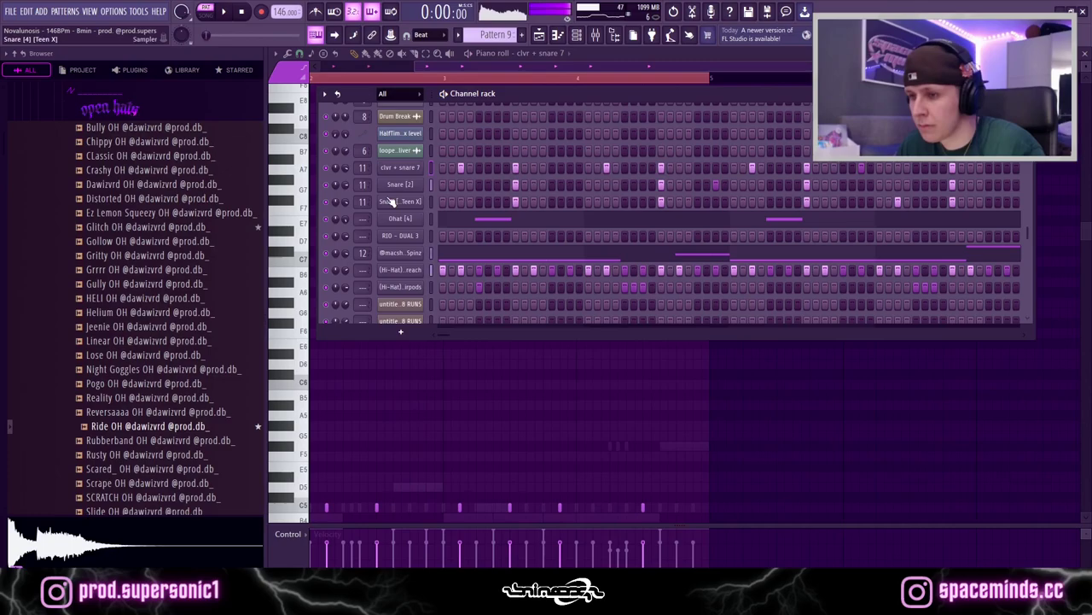
{"action": "left_click", "coordinate": [392, 170]}
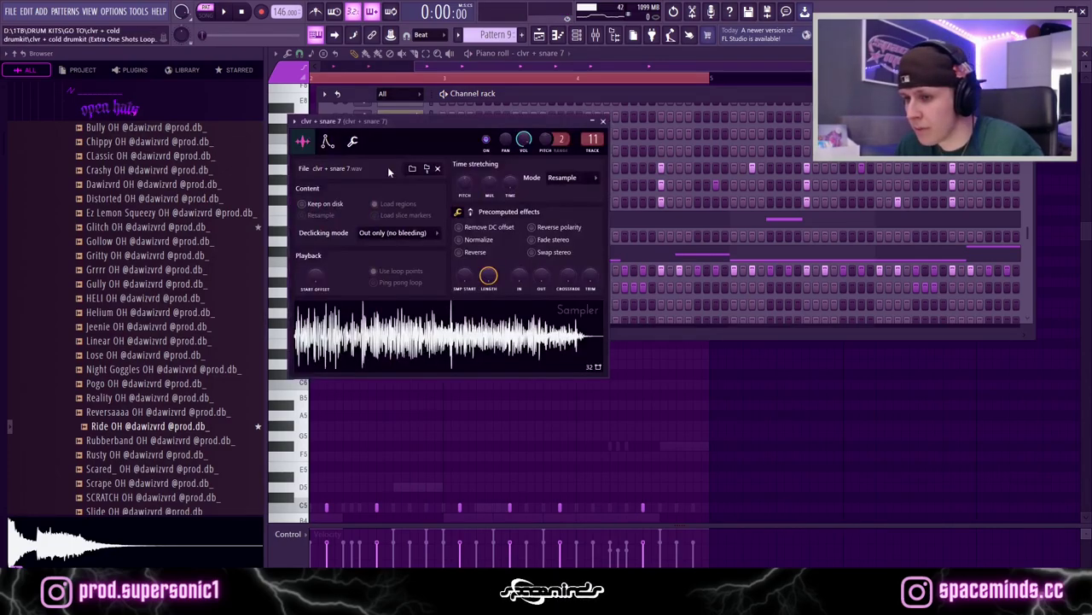
{"action": "left_click_drag", "start_coordinate": [416, 118], "coordinate": [865, 122]}
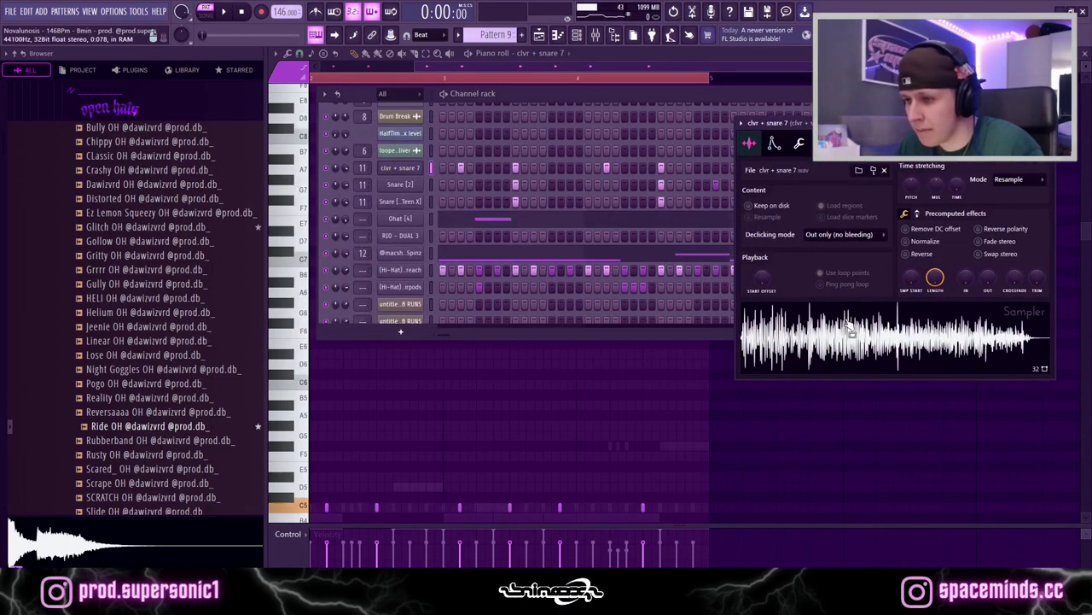
{"action": "left_click", "coordinate": [408, 184]}
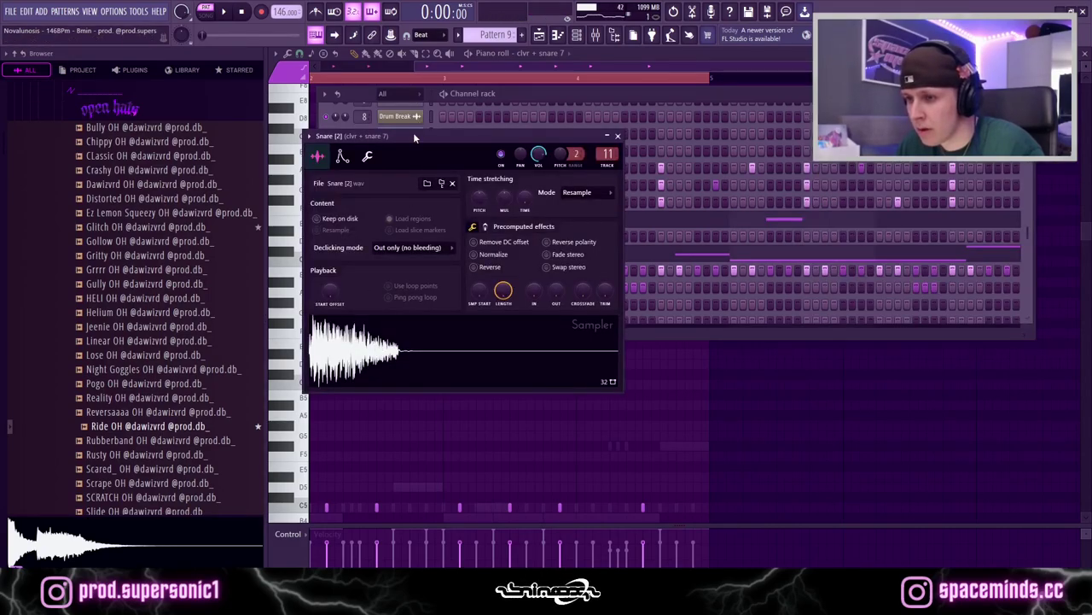
{"action": "left_click_drag", "start_coordinate": [413, 132], "coordinate": [619, 221]}
{"action": "left_click", "coordinate": [408, 201]}
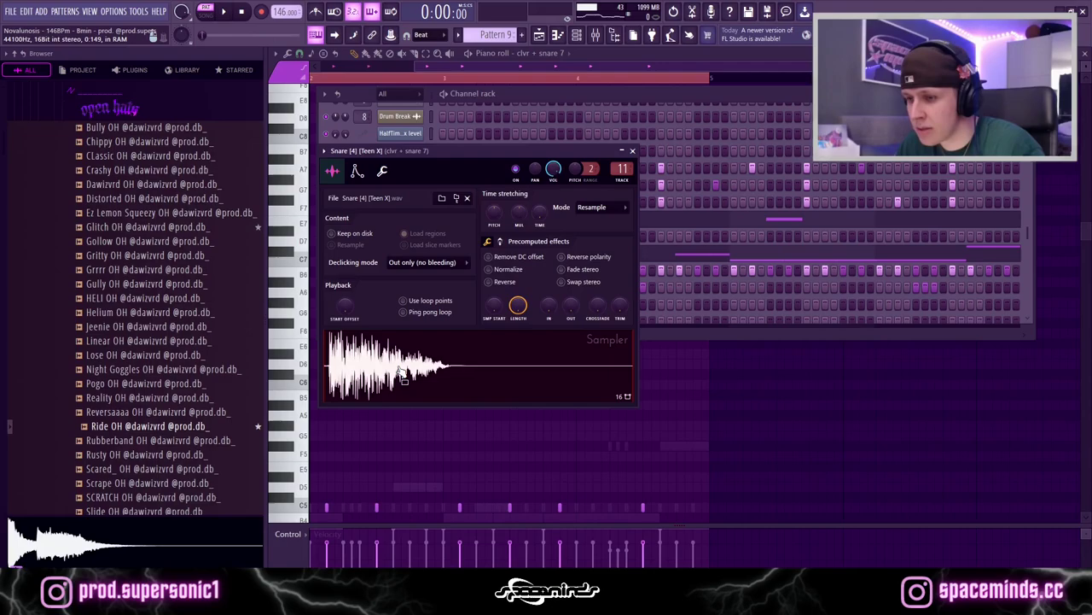
{"action": "left_click", "coordinate": [632, 151]}
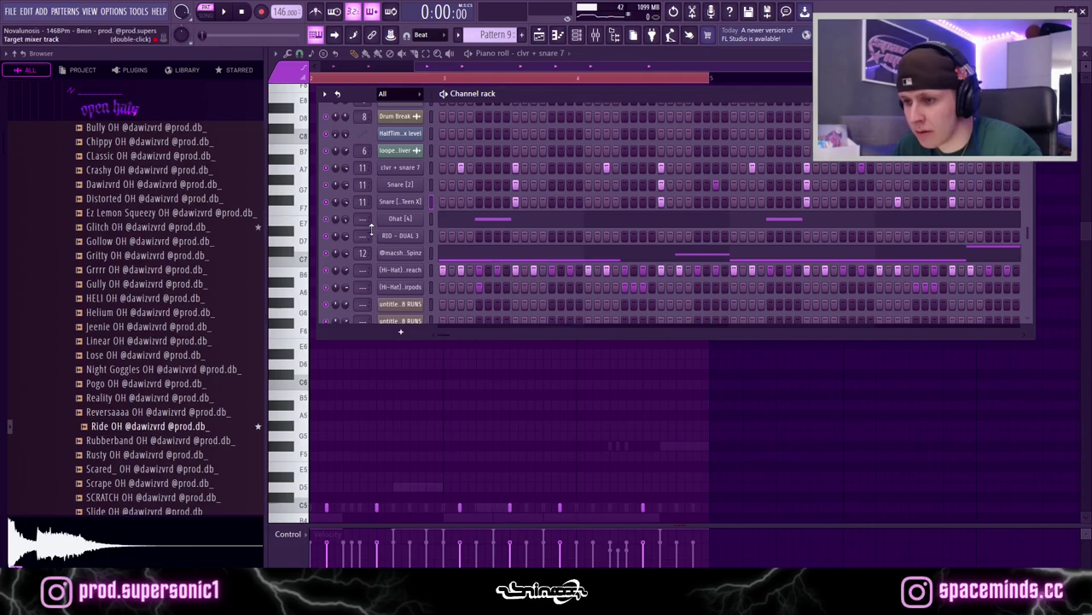
{"action": "left_click", "coordinate": [400, 218]}
{"action": "left_click", "coordinate": [351, 186]}
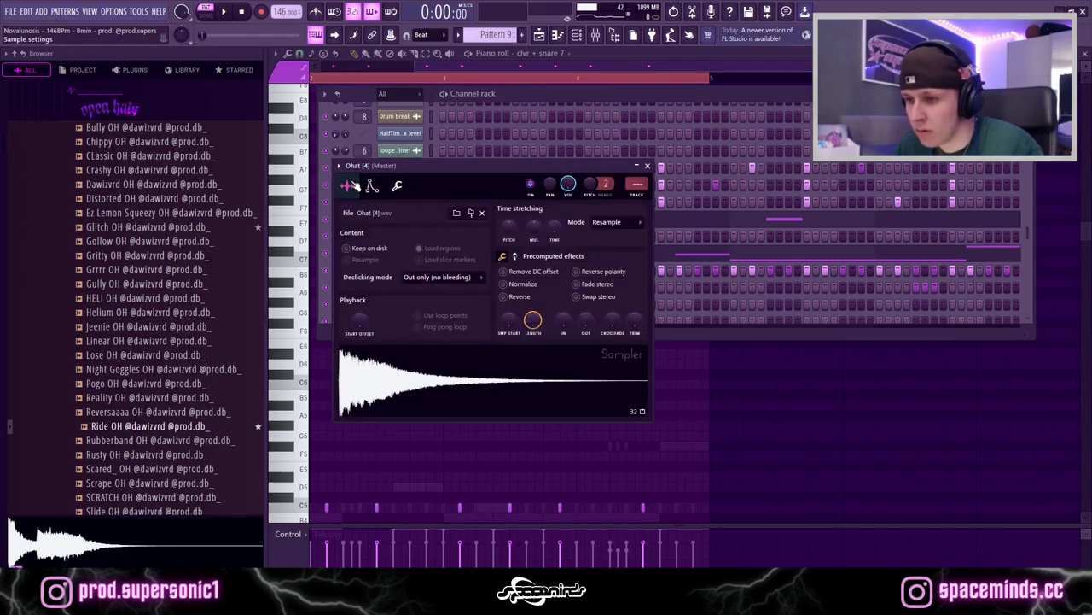
{"action": "left_click", "coordinate": [647, 165]}
{"action": "left_click", "coordinate": [400, 253]}
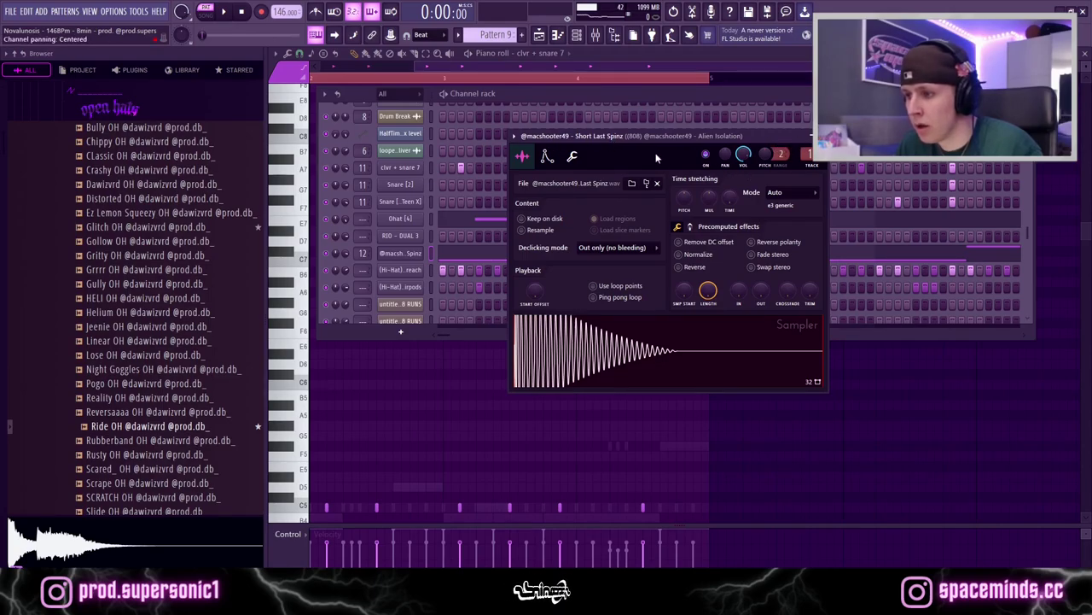
{"action": "key", "text": "Escape"}
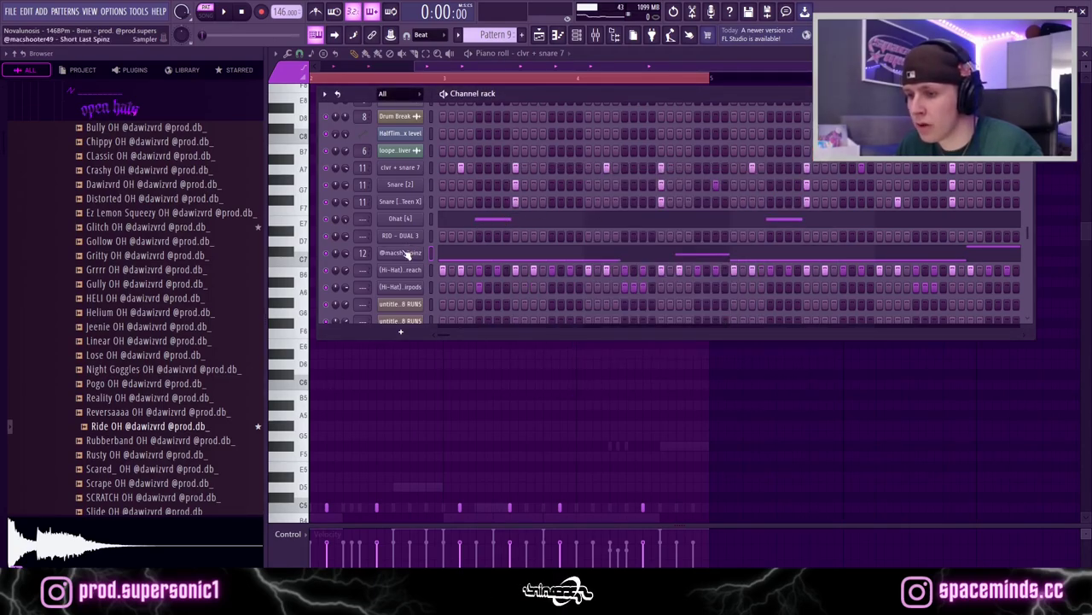
{"action": "scroll", "coordinate": [408, 254], "scroll_direction": "down", "scroll_amount": 2}
{"action": "scroll", "coordinate": [406, 265], "scroll_direction": "up", "scroll_amount": 2}
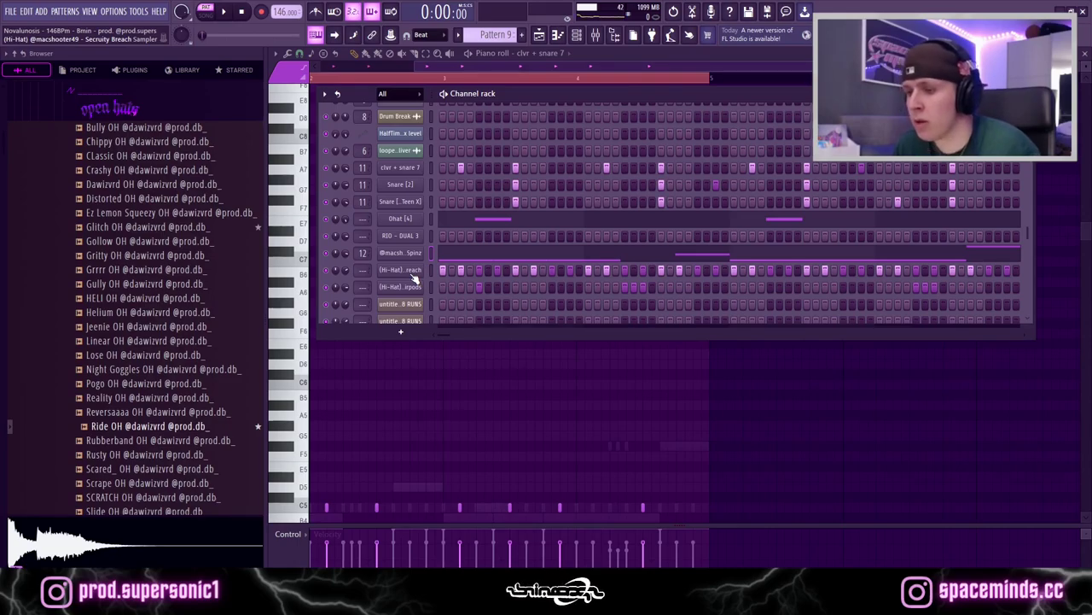
{"action": "left_click", "coordinate": [414, 273]}
{"action": "left_click_drag", "start_coordinate": [460, 173], "coordinate": [751, 170]}
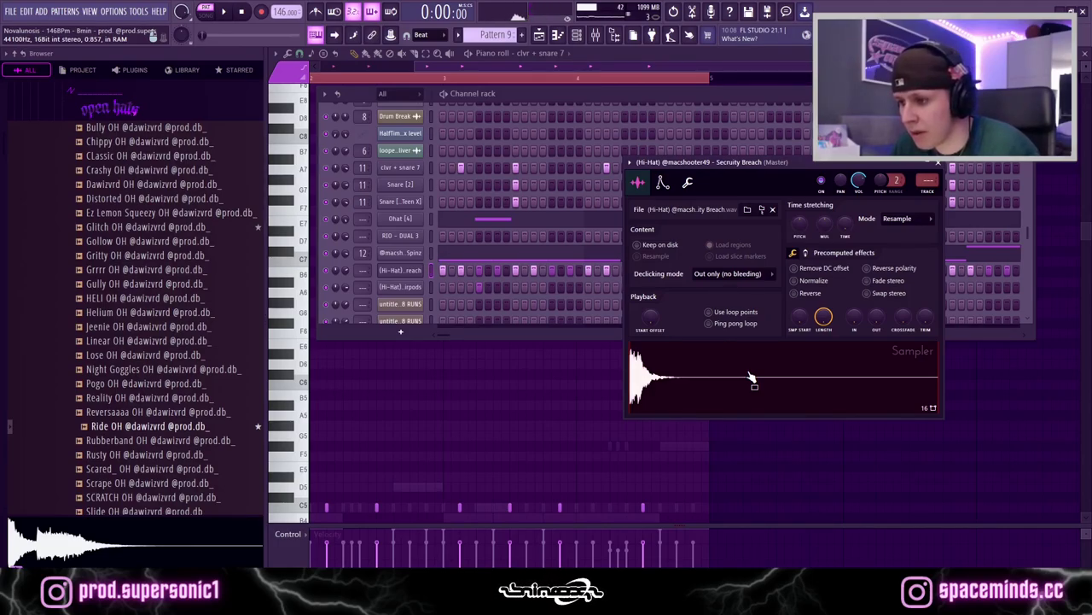
{"action": "left_click", "coordinate": [943, 164]}
{"action": "left_click", "coordinate": [415, 291]}
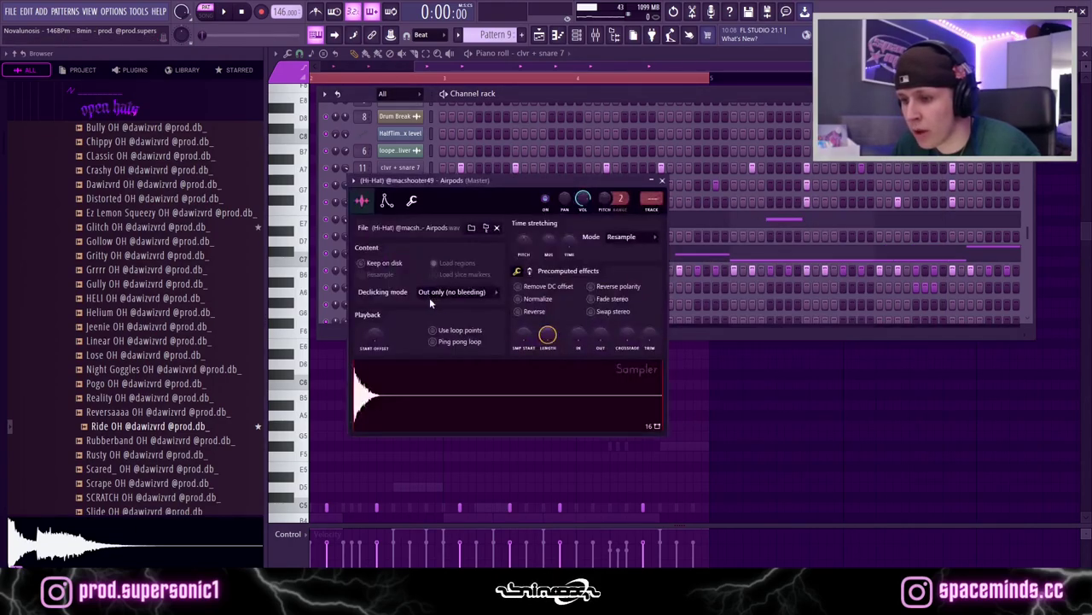
Step: Close the Airpods hi-hat sampler settings
{"action": "key", "text": "Escape"}
{"action": "scroll", "coordinate": [472, 301], "scroll_direction": "up", "scroll_amount": 3}
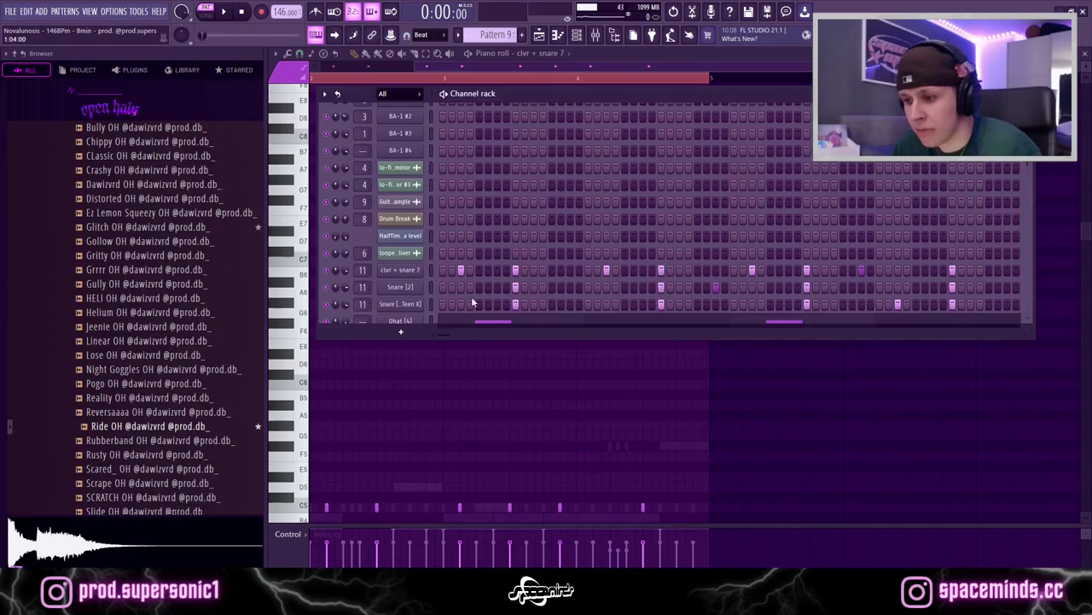
{"action": "scroll", "coordinate": [460, 336], "scroll_direction": "down", "scroll_amount": 5}
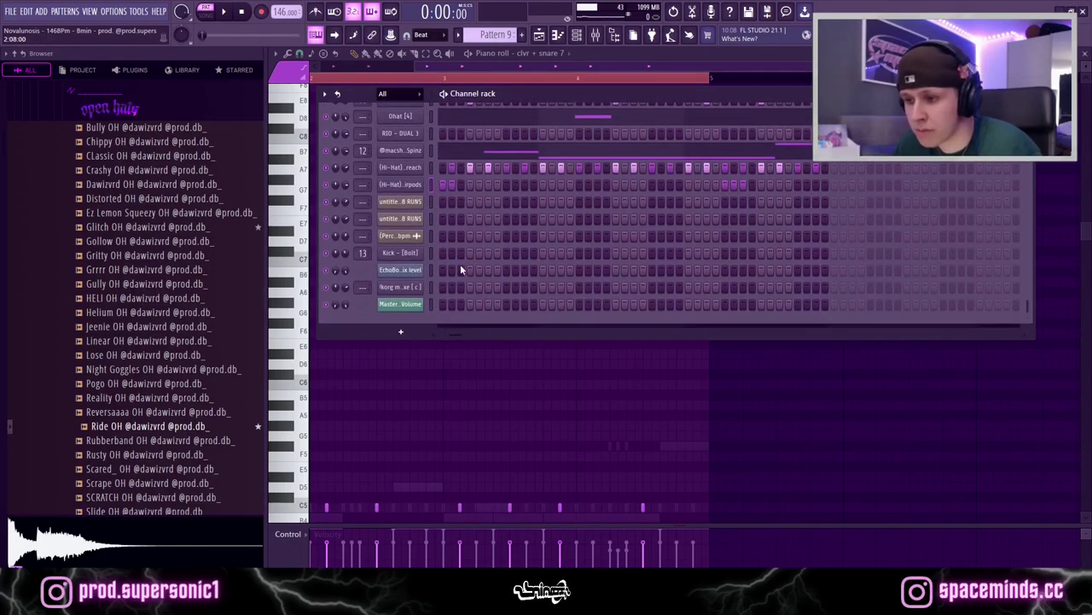
Step: Play Pattern 9 briefly, then return to the Playlist with Pattern 10 selected
{"action": "key", "text": "space"}
{"action": "scroll", "coordinate": [555, 206], "scroll_direction": "up", "scroll_amount": 5}
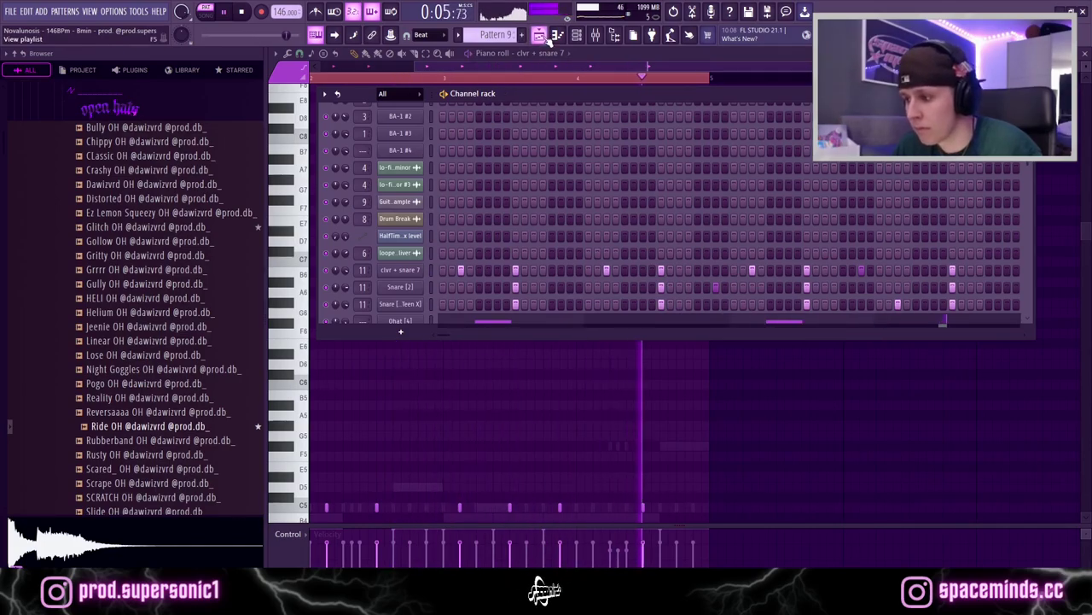
{"action": "key", "text": "space"}
{"action": "left_click", "coordinate": [541, 36]}
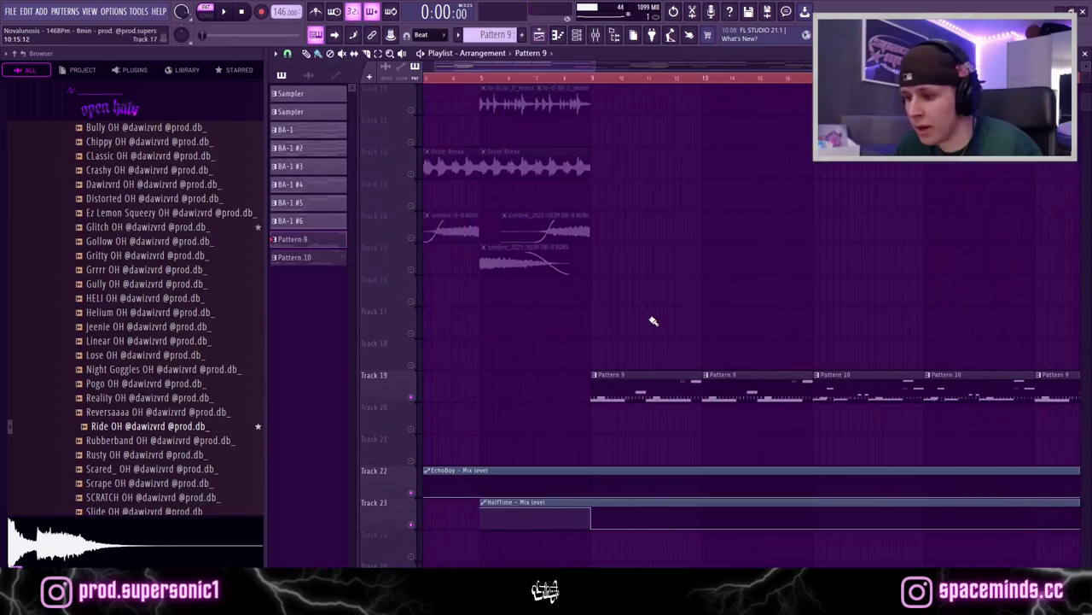
{"action": "scroll", "coordinate": [768, 350], "scroll_direction": "right", "scroll_amount": 4}
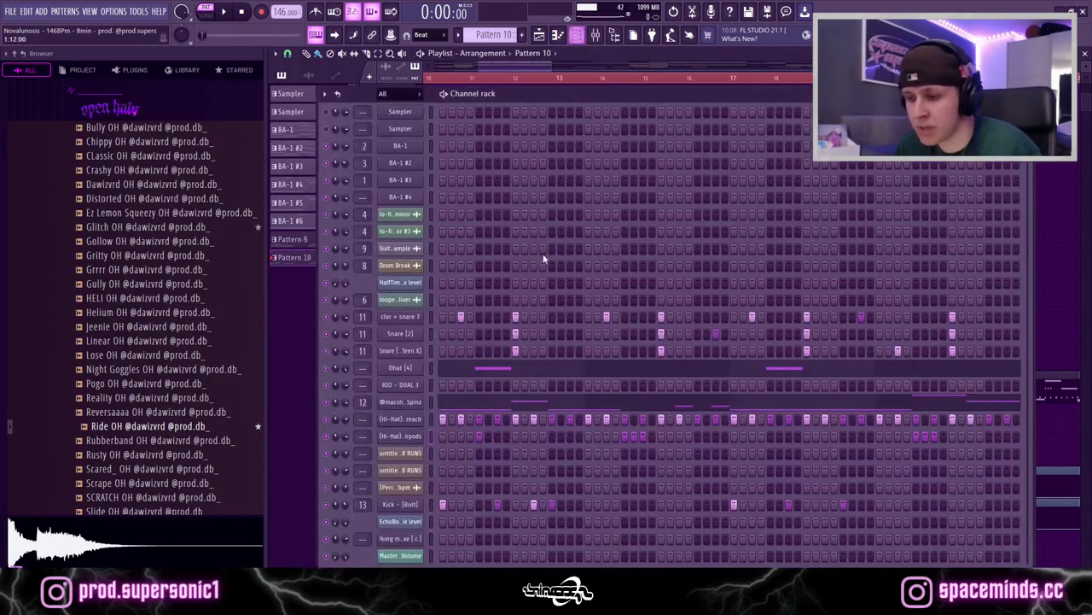
{"action": "left_click", "coordinate": [577, 35]}
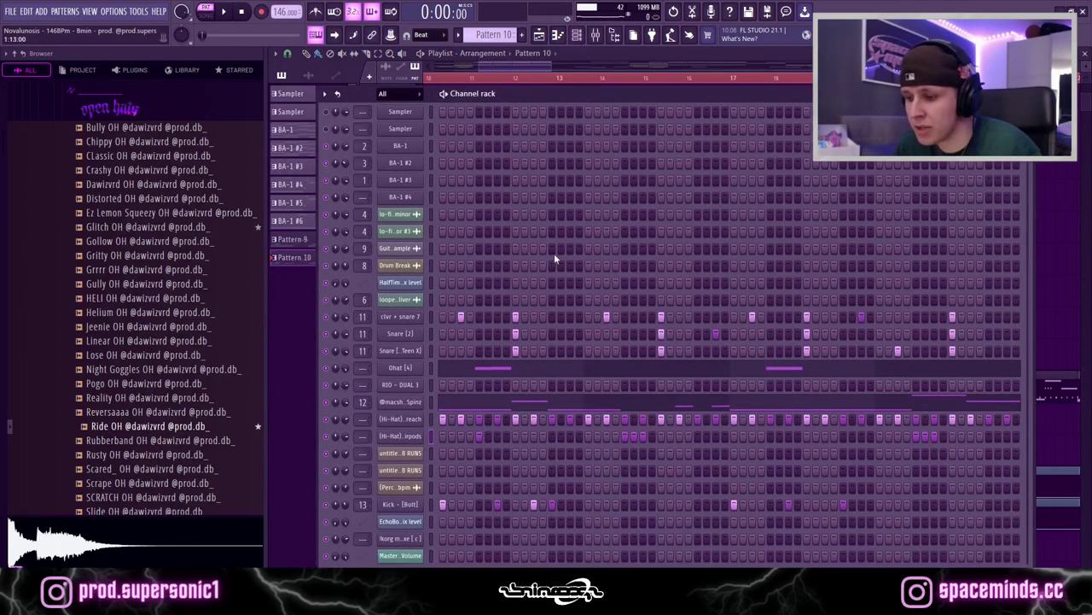
{"action": "left_click", "coordinate": [408, 505]}
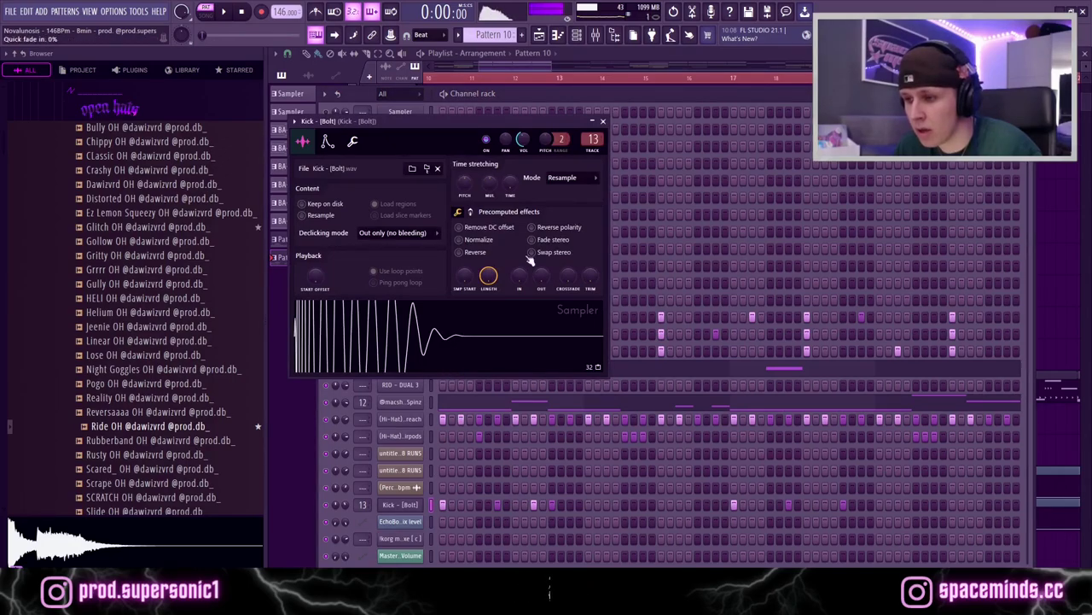
{"action": "left_click", "coordinate": [602, 120]}
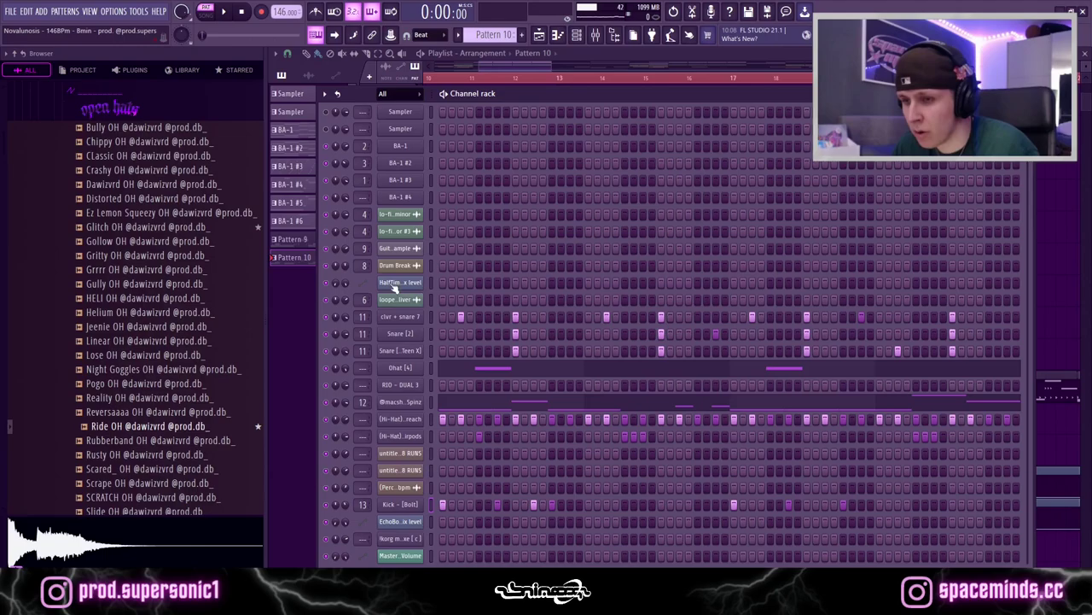
{"action": "key", "text": "space"}
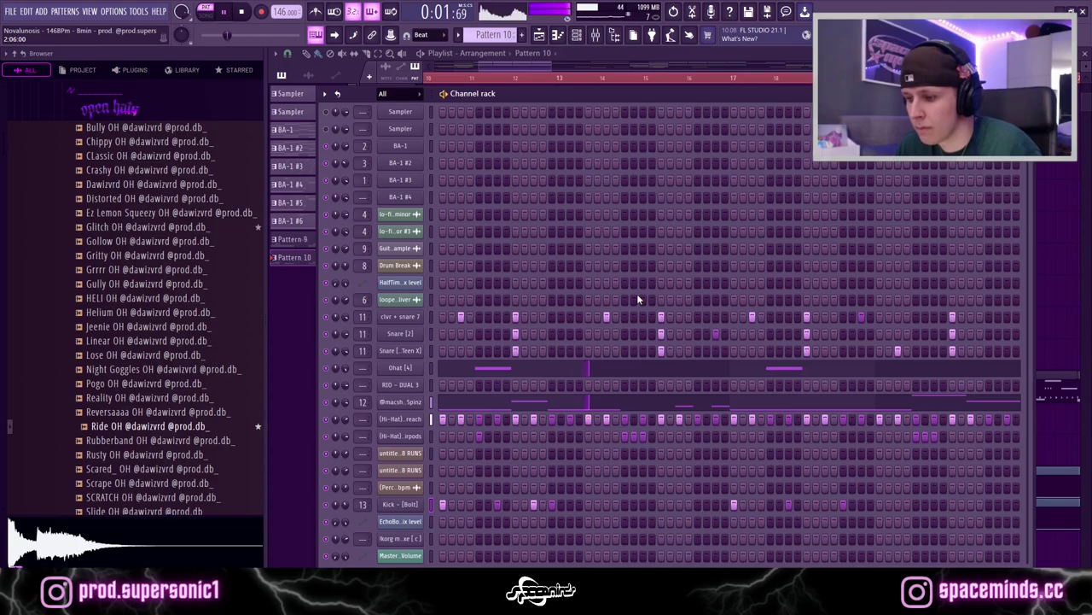
{"action": "key", "text": "space"}
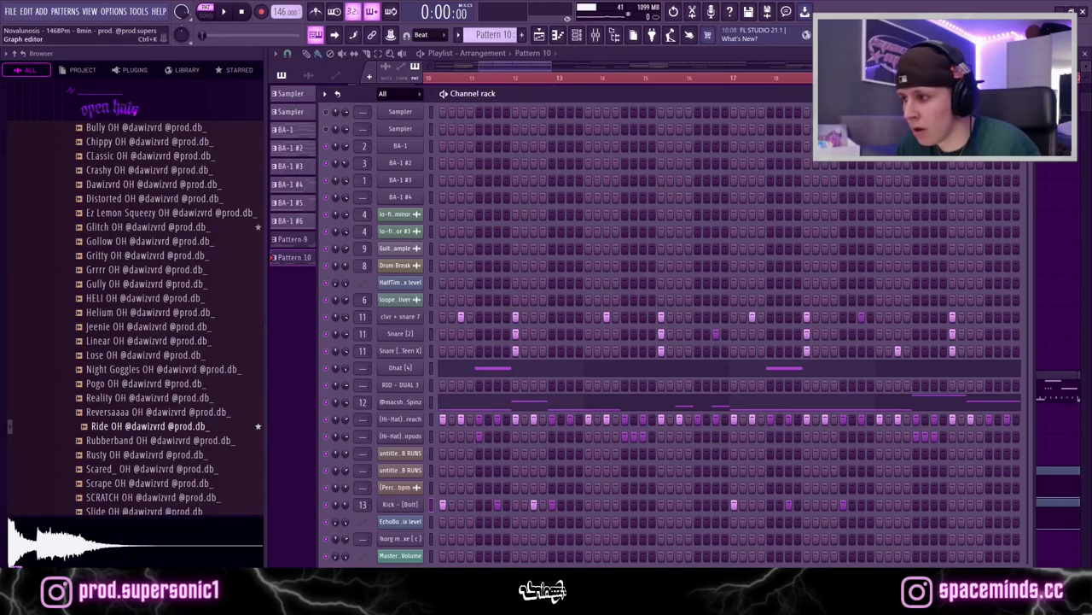
{"action": "key", "text": "F6"}
{"action": "scroll", "coordinate": [555, 256], "scroll_direction": "down", "scroll_amount": 3}
{"action": "scroll", "coordinate": [410, 218], "scroll_direction": "up", "scroll_amount": 5}
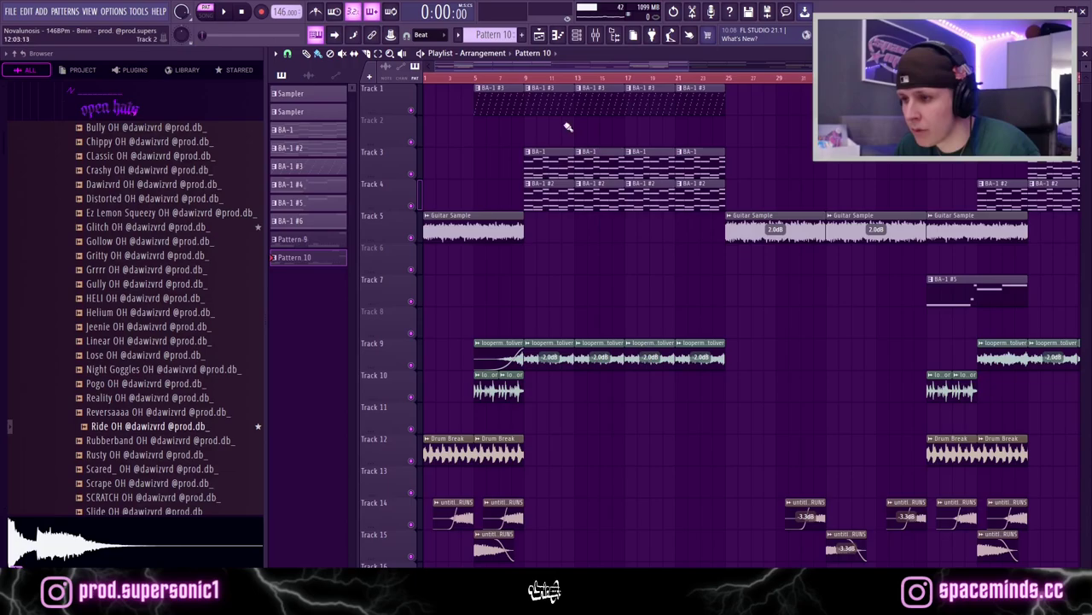
{"action": "scroll", "coordinate": [584, 237], "scroll_direction": "down", "scroll_amount": 2}
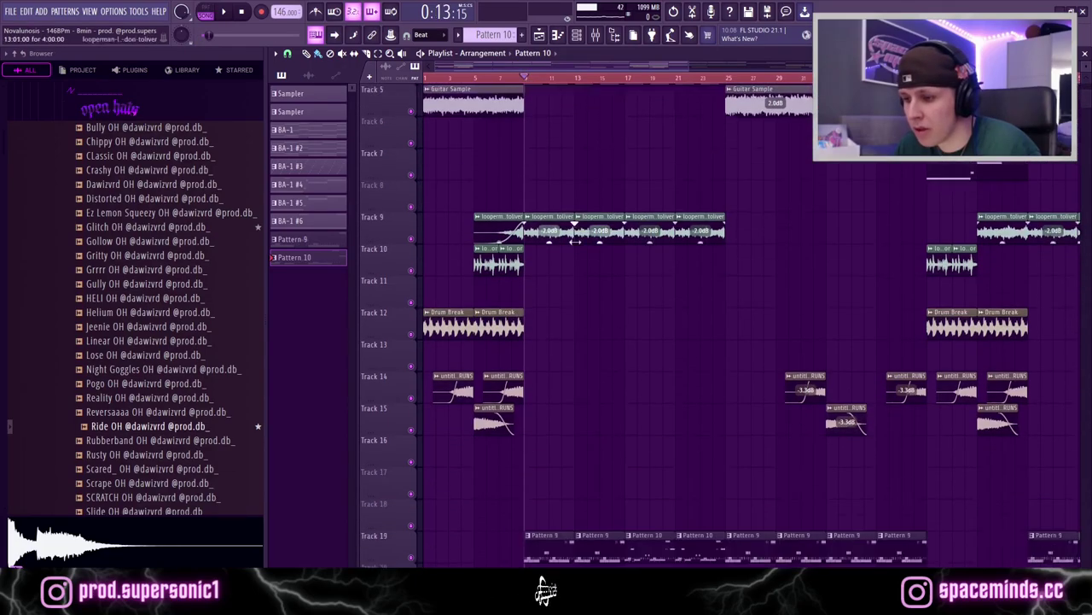
{"action": "key", "text": "space"}
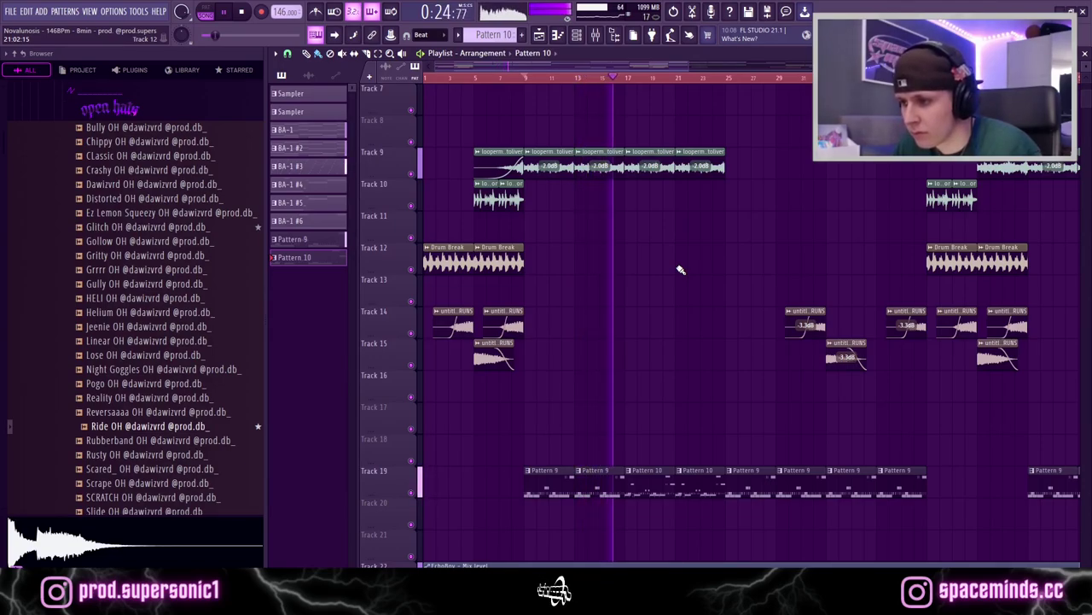
{"action": "key", "text": "space"}
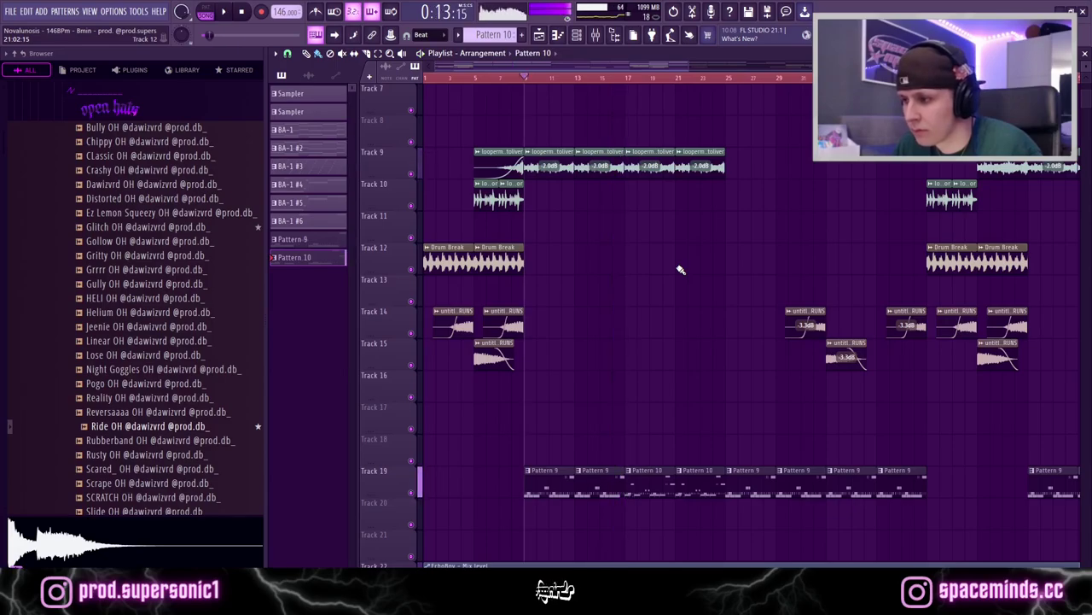
{"action": "scroll", "coordinate": [816, 278], "scroll_direction": "right", "scroll_amount": 10}
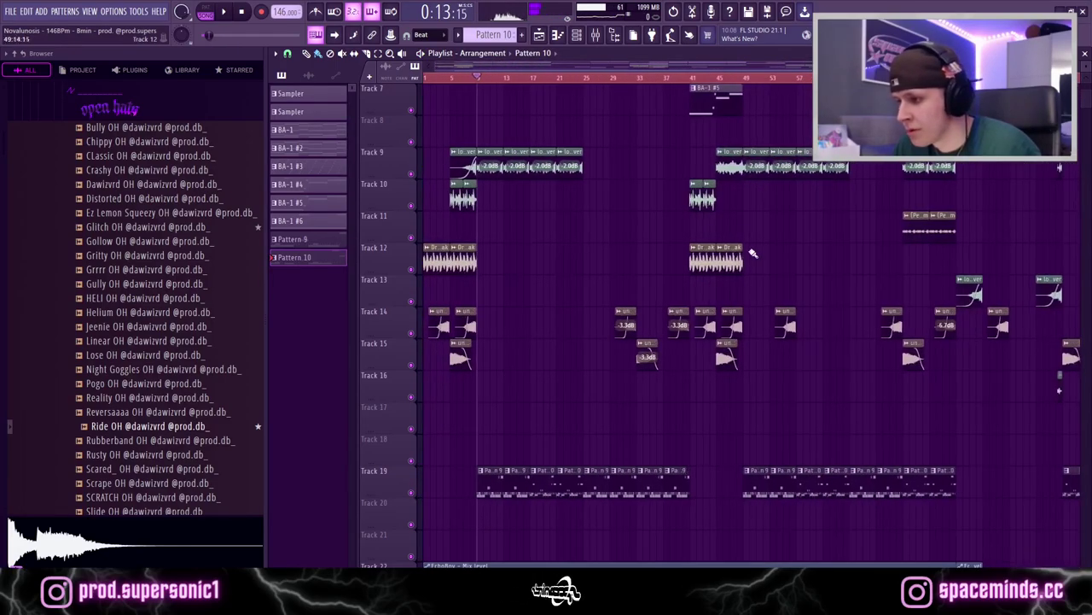
{"action": "scroll", "coordinate": [648, 256], "scroll_direction": "down", "scroll_amount": 3}
{"action": "scroll", "coordinate": [598, 196], "scroll_direction": "up", "scroll_amount": 4}
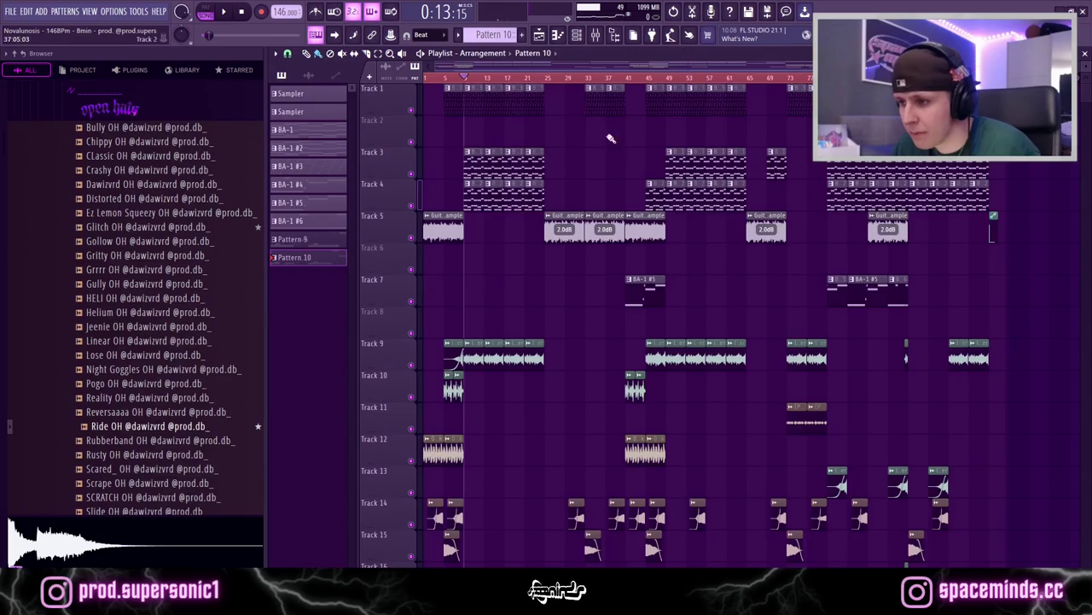
{"action": "scroll", "coordinate": [511, 241], "scroll_direction": "up", "scroll_amount": 3}
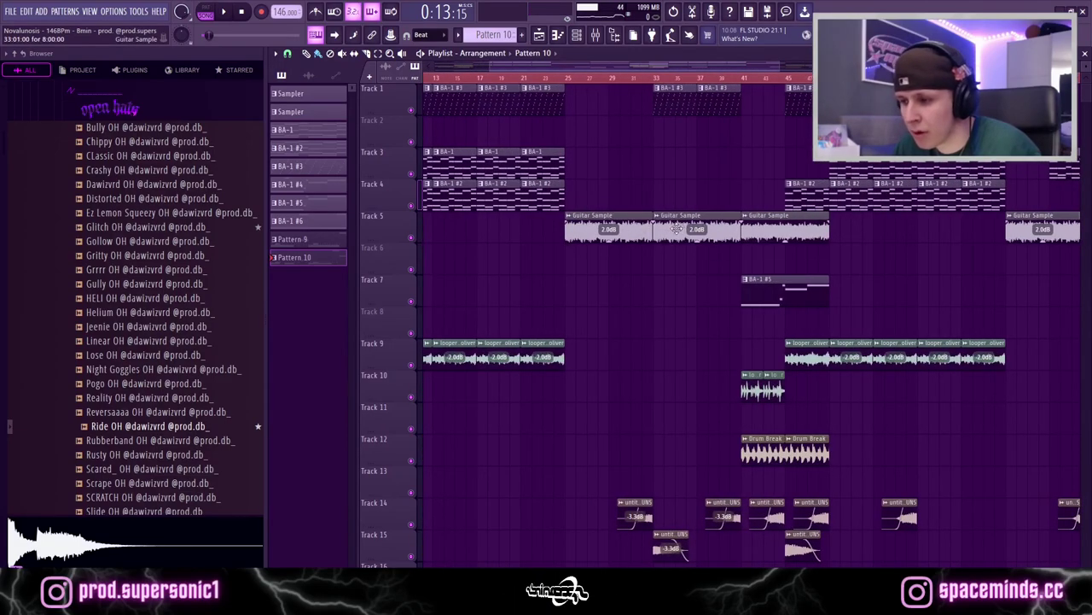
{"action": "scroll", "coordinate": [677, 228], "scroll_direction": "down", "scroll_amount": 3}
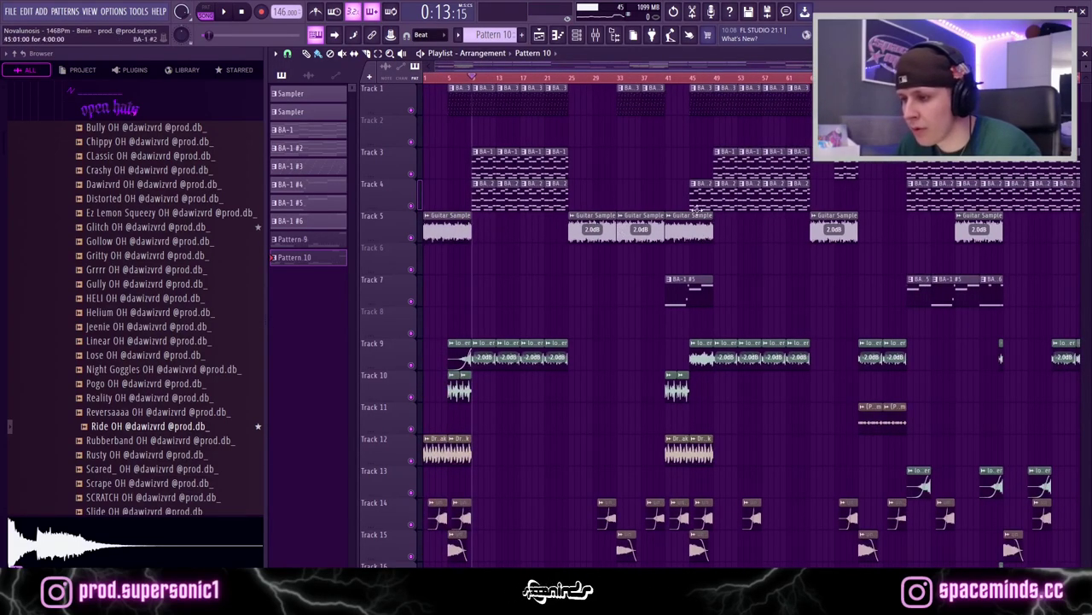
{"action": "scroll", "coordinate": [688, 302], "scroll_direction": "up", "scroll_amount": 3}
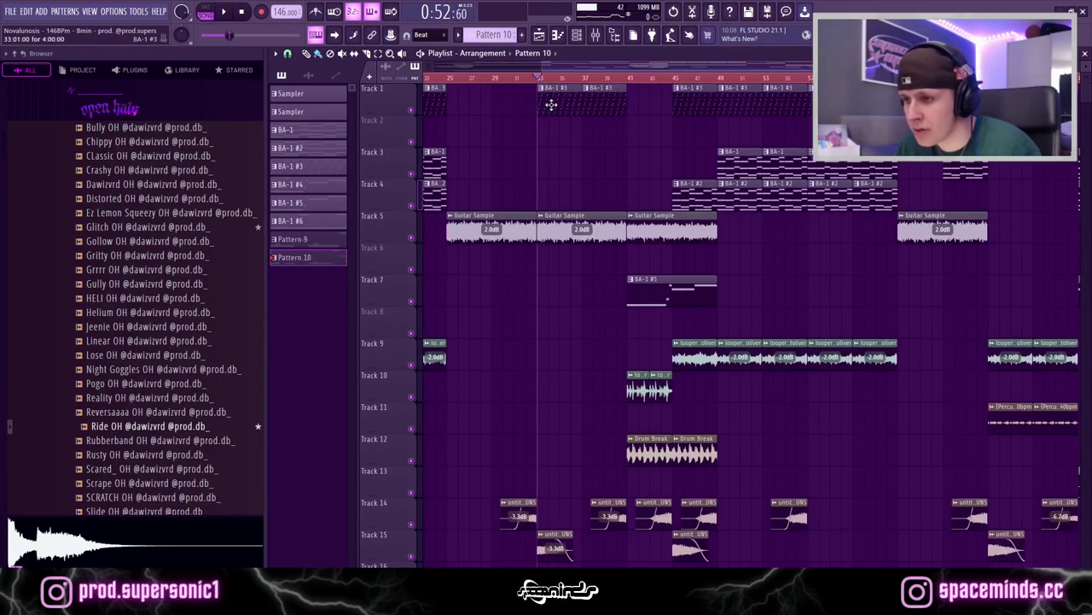
{"action": "scroll", "coordinate": [556, 268], "scroll_direction": "down", "scroll_amount": 6}
{"action": "scroll", "coordinate": [555, 268], "scroll_direction": "up", "scroll_amount": 5}
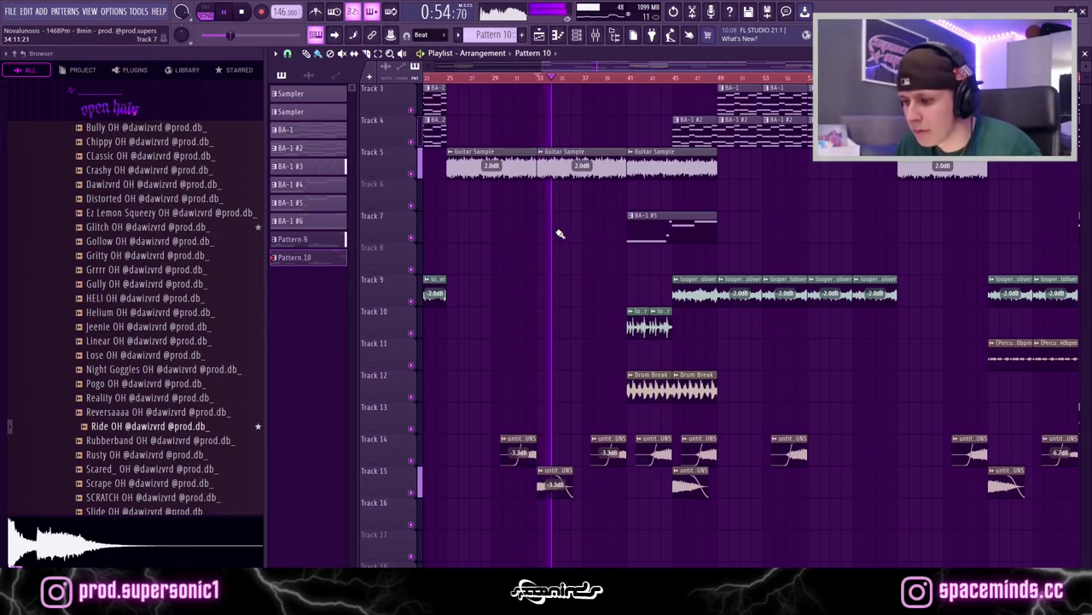
{"action": "scroll", "coordinate": [559, 233], "scroll_direction": "up", "scroll_amount": 2}
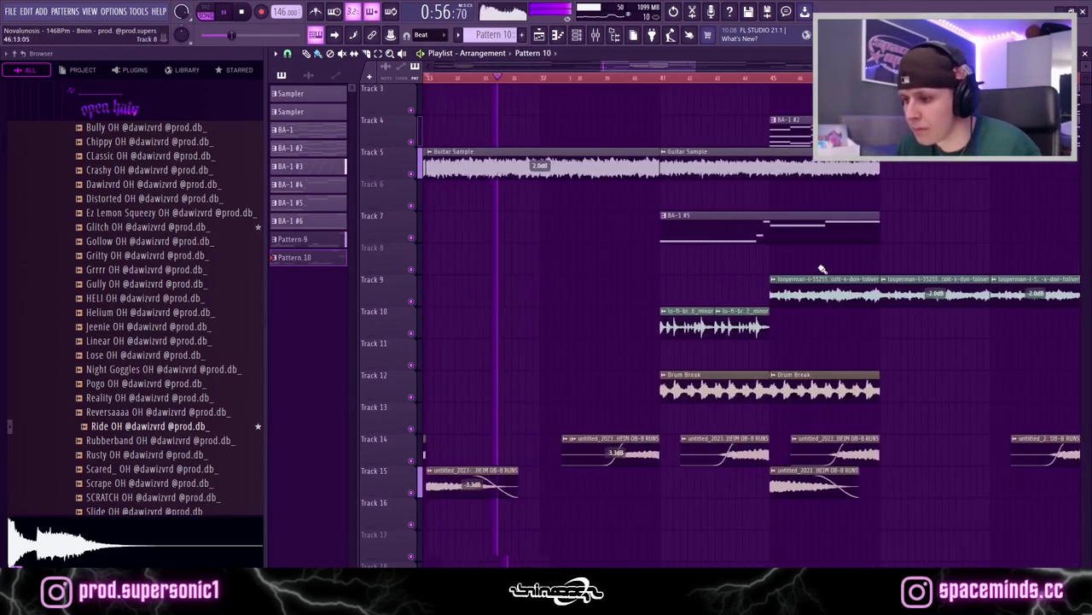
{"action": "scroll", "coordinate": [824, 264], "scroll_direction": "down", "scroll_amount": 4}
{"action": "scroll", "coordinate": [922, 239], "scroll_direction": "up", "scroll_amount": 3}
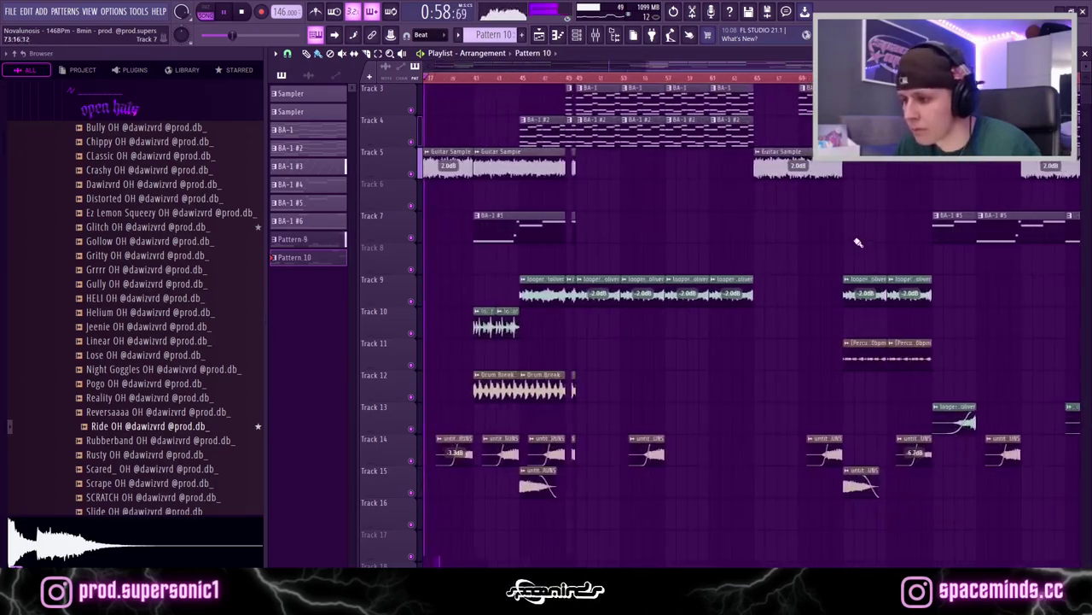
{"action": "scroll", "coordinate": [848, 220], "scroll_direction": "down", "scroll_amount": 4}
{"action": "scroll", "coordinate": [933, 282], "scroll_direction": "up", "scroll_amount": 3}
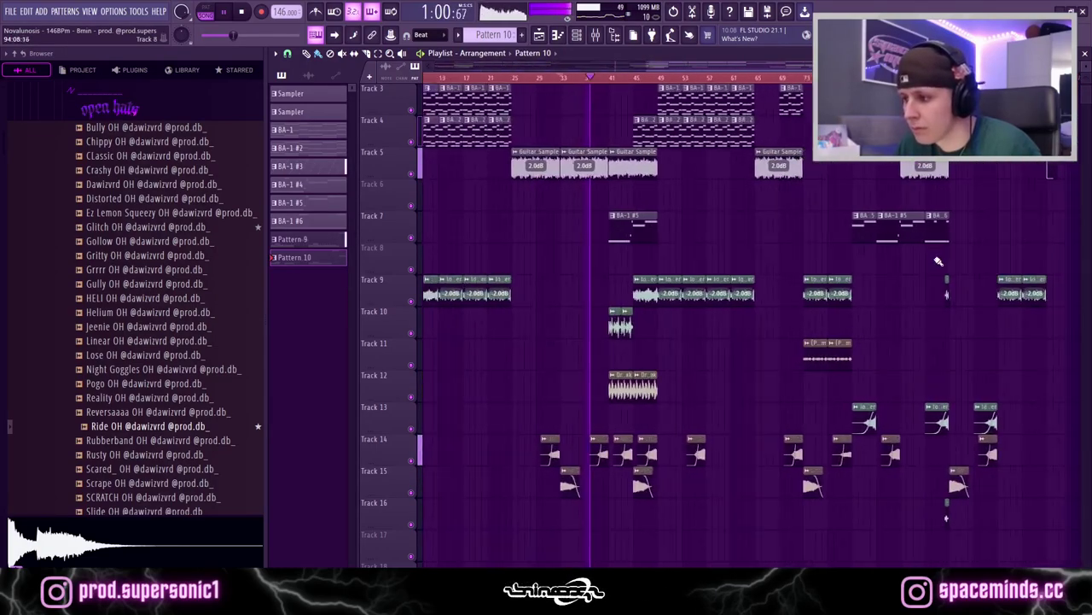
{"action": "scroll", "coordinate": [765, 290], "scroll_direction": "up", "scroll_amount": 1}
{"action": "scroll", "coordinate": [764, 290], "scroll_direction": "down", "scroll_amount": 3}
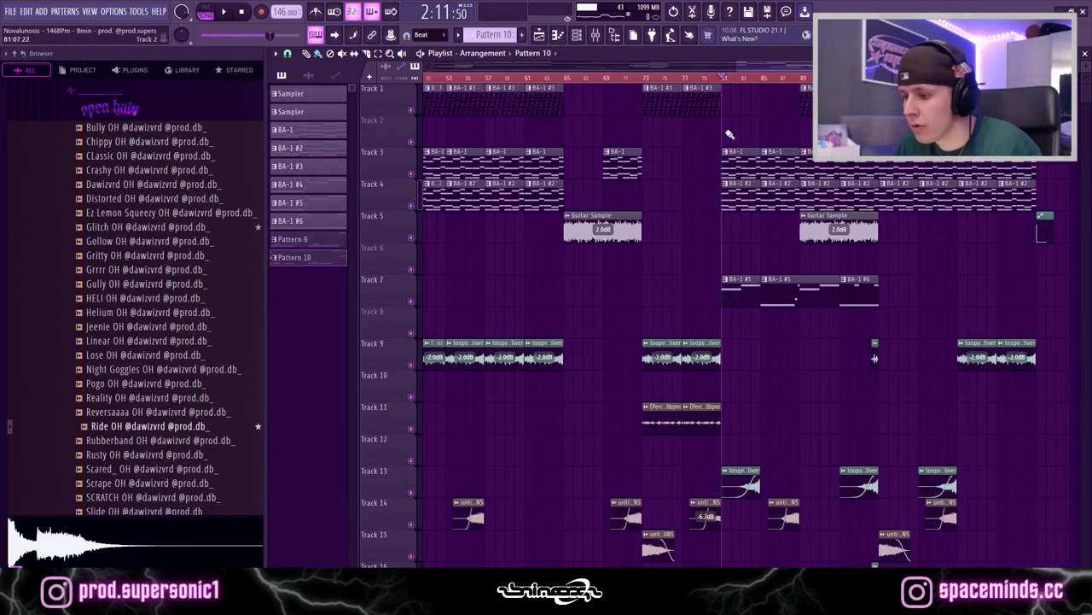
{"action": "scroll", "coordinate": [726, 145], "scroll_direction": "down", "scroll_amount": 3}
{"action": "scroll", "coordinate": [879, 348], "scroll_direction": "down", "scroll_amount": 3}
{"action": "scroll", "coordinate": [862, 341], "scroll_direction": "up", "scroll_amount": 5}
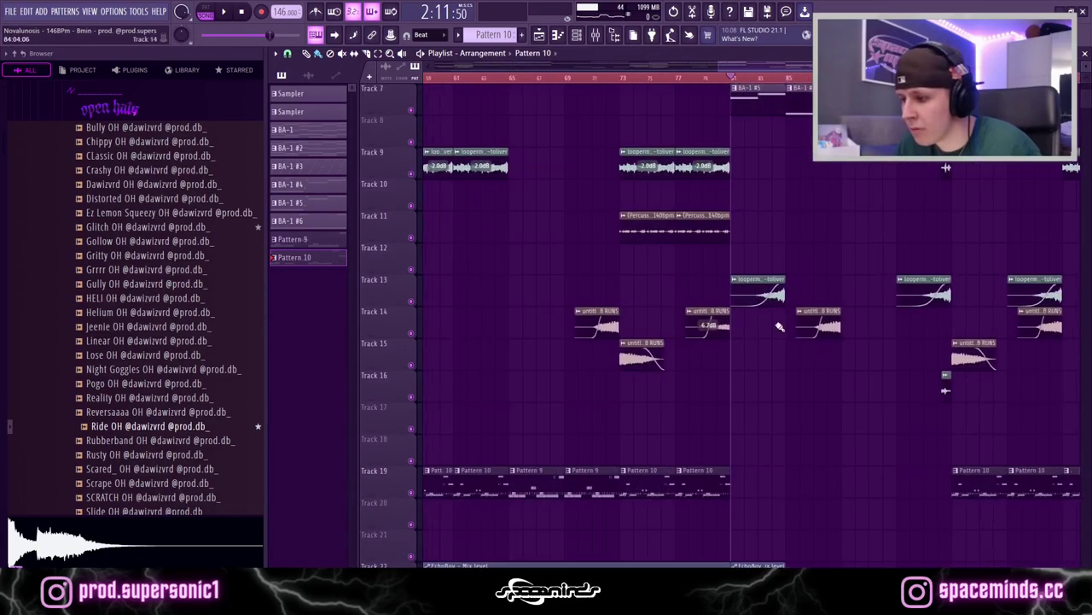
{"action": "scroll", "coordinate": [805, 299], "scroll_direction": "up", "scroll_amount": 3}
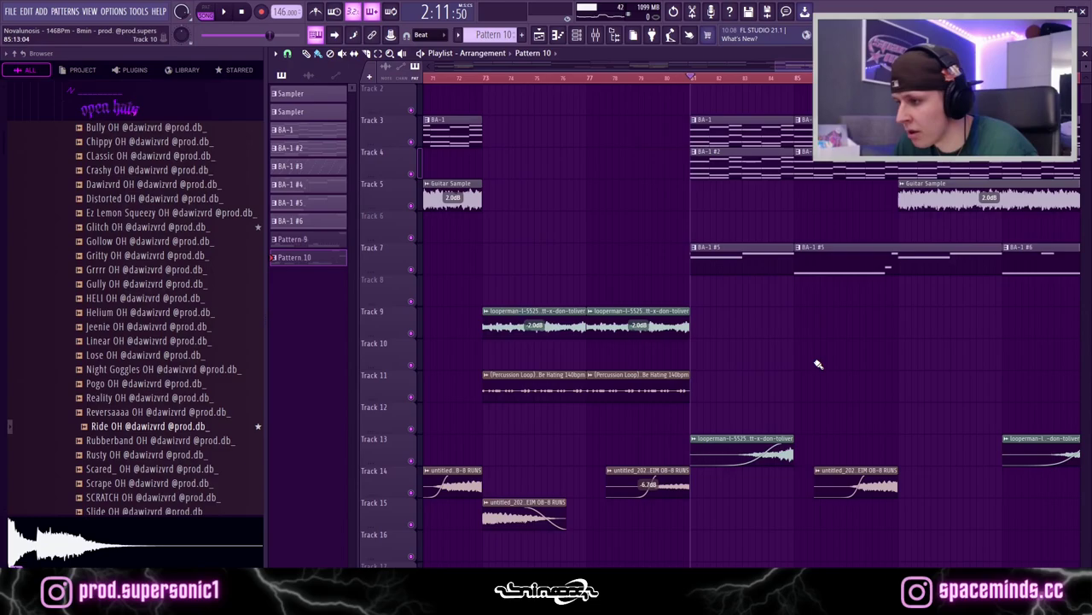
{"action": "scroll", "coordinate": [818, 362], "scroll_direction": "up", "scroll_amount": 2}
{"action": "scroll", "coordinate": [854, 378], "scroll_direction": "down", "scroll_amount": 2}
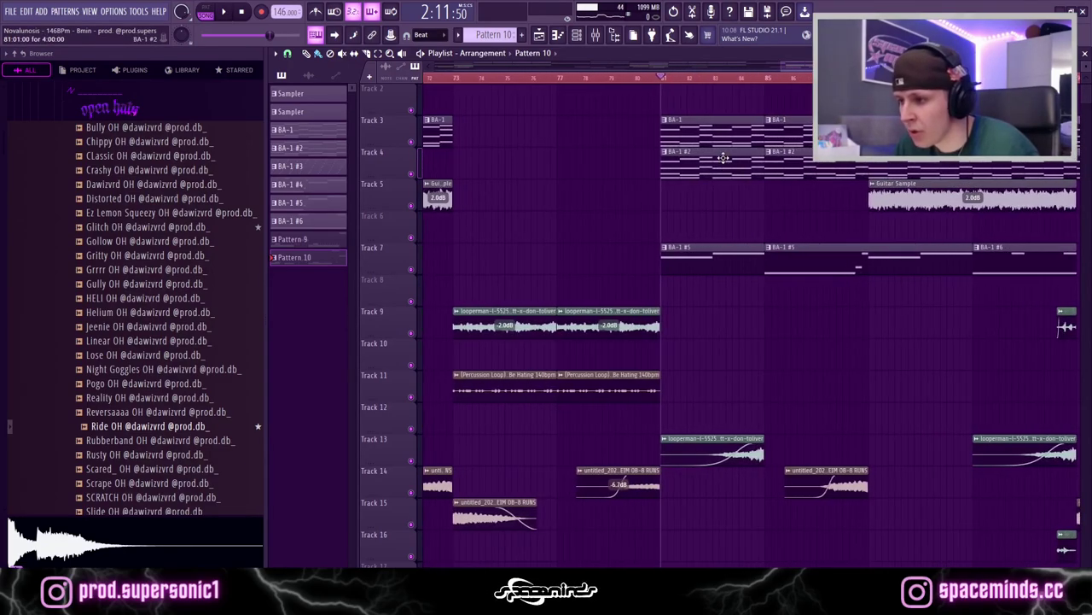
{"action": "scroll", "coordinate": [804, 178], "scroll_direction": "down", "scroll_amount": 4}
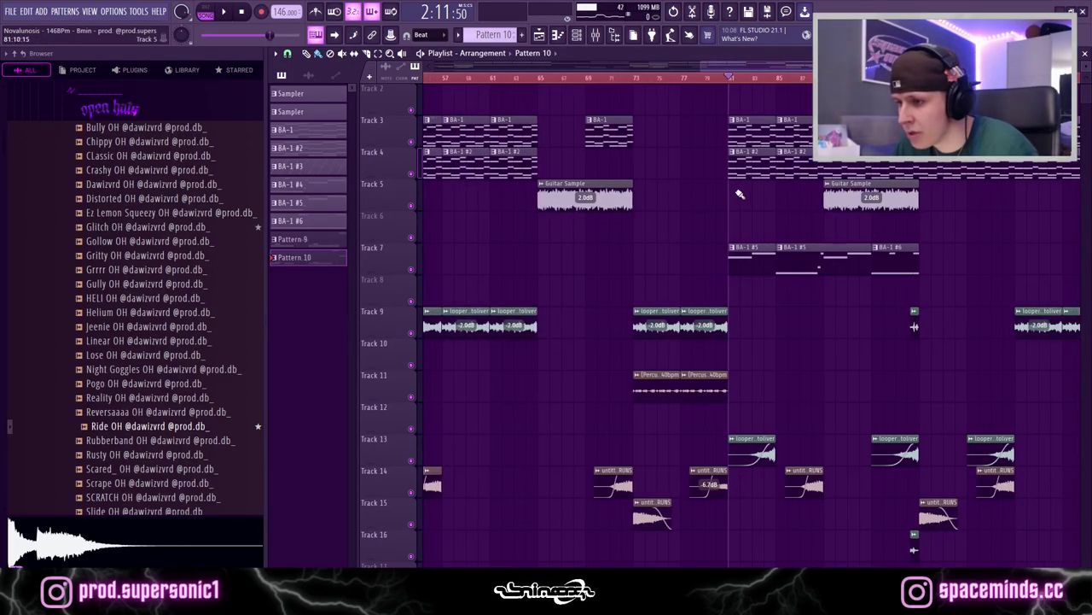
{"action": "scroll", "coordinate": [805, 261], "scroll_direction": "up", "scroll_amount": 3}
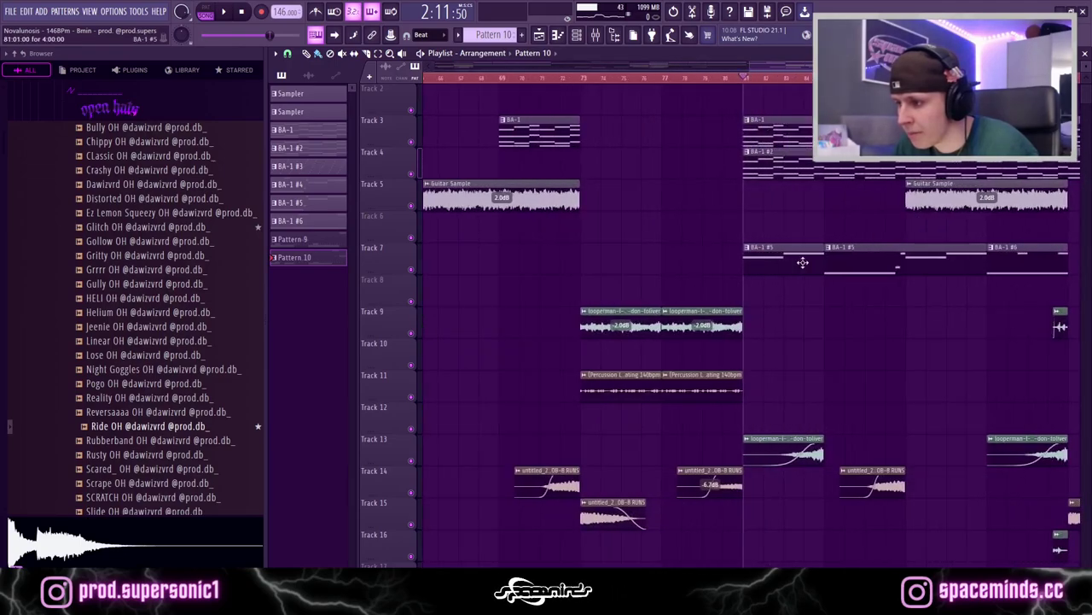
{"action": "scroll", "coordinate": [847, 256], "scroll_direction": "down", "scroll_amount": 2}
{"action": "scroll", "coordinate": [902, 316], "scroll_direction": "up", "scroll_amount": 3}
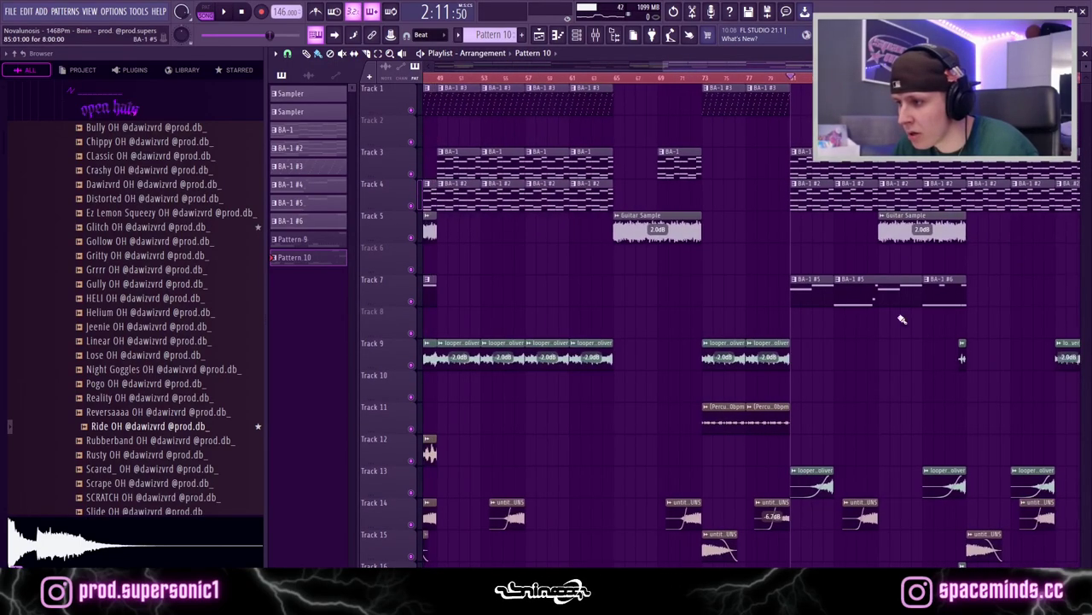
{"action": "key", "text": "space"}
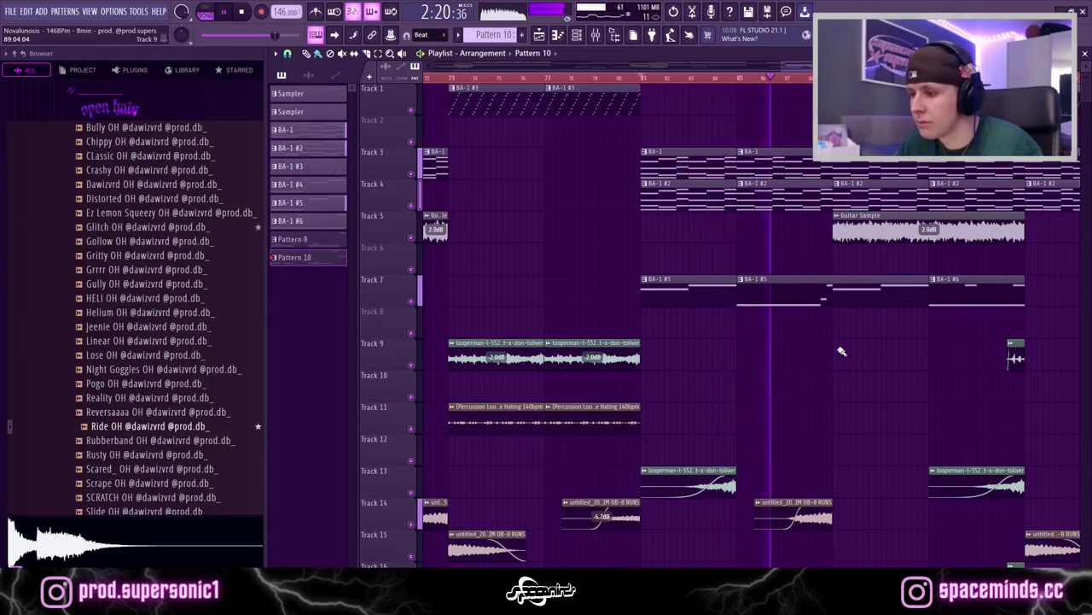
{"action": "scroll", "coordinate": [841, 351], "scroll_direction": "down", "scroll_amount": 5}
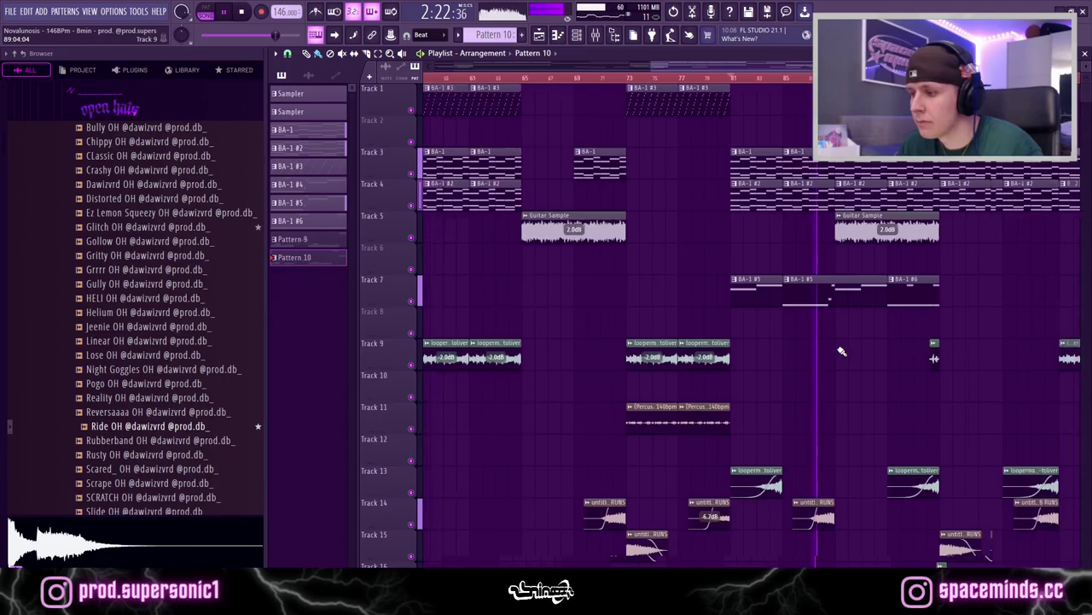
{"action": "scroll", "coordinate": [845, 381], "scroll_direction": "up", "scroll_amount": 3}
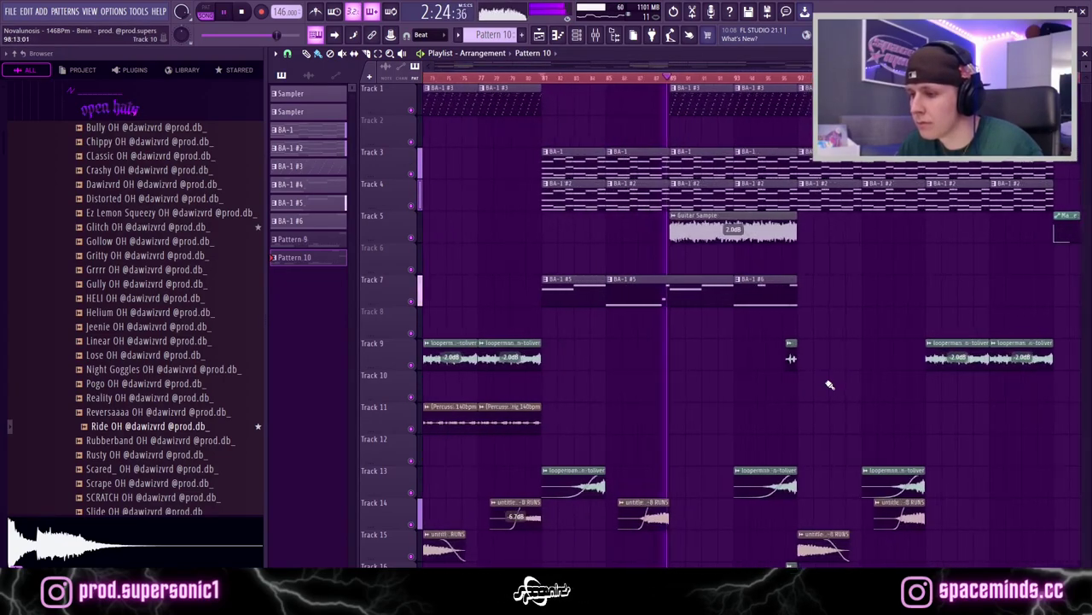
{"action": "scroll", "coordinate": [829, 385], "scroll_direction": "down", "scroll_amount": 4}
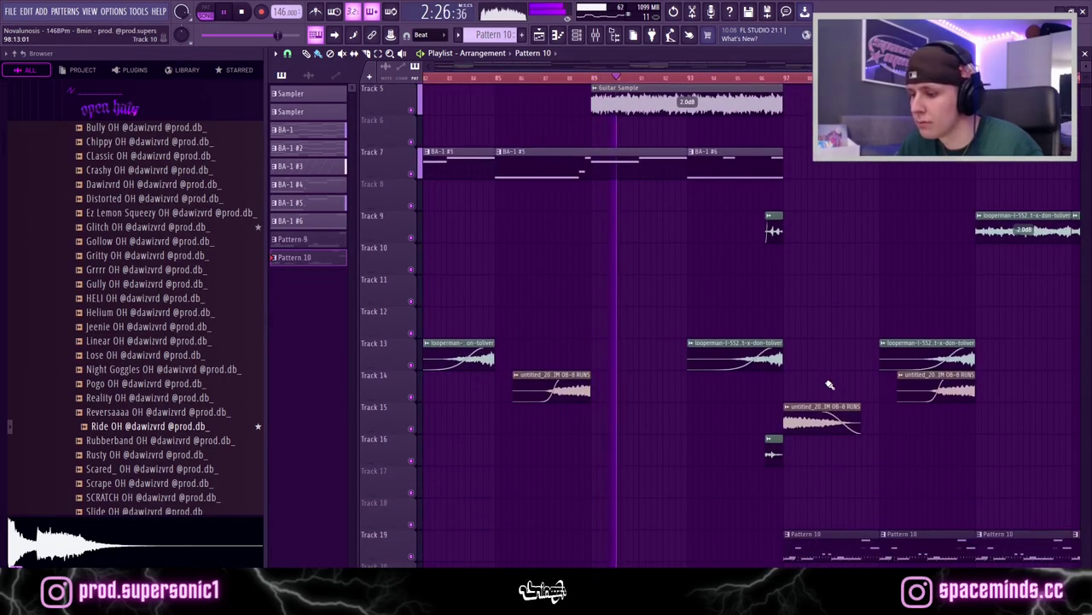
{"action": "scroll", "coordinate": [829, 380], "scroll_direction": "down", "scroll_amount": 5}
{"action": "scroll", "coordinate": [829, 373], "scroll_direction": "down", "scroll_amount": 2}
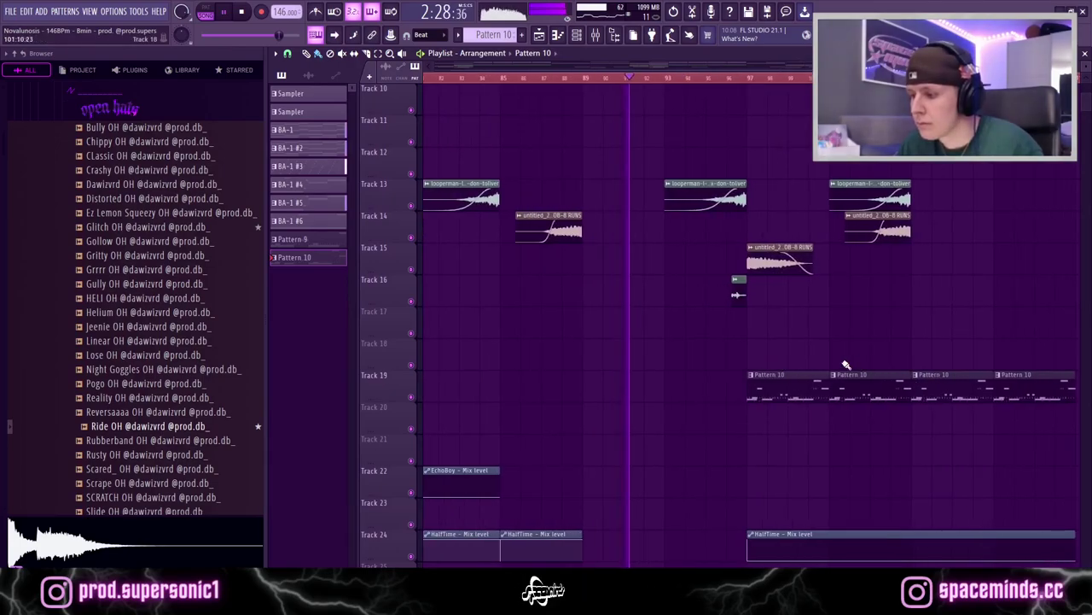
{"action": "scroll", "coordinate": [840, 366], "scroll_direction": "up", "scroll_amount": 9}
{"action": "scroll", "coordinate": [769, 348], "scroll_direction": "up", "scroll_amount": 3}
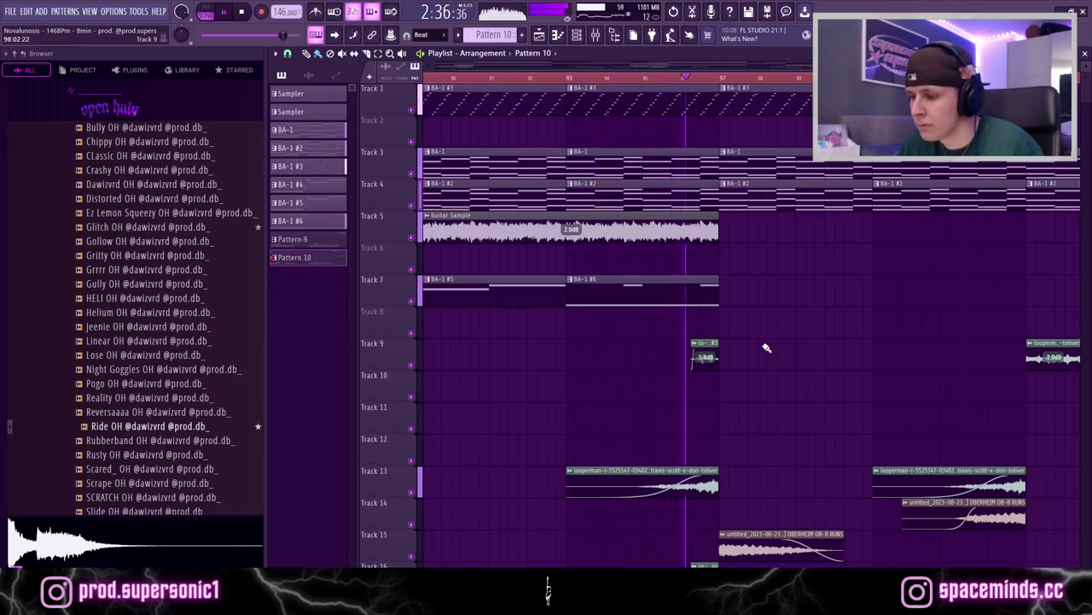
{"action": "key", "text": "space"}
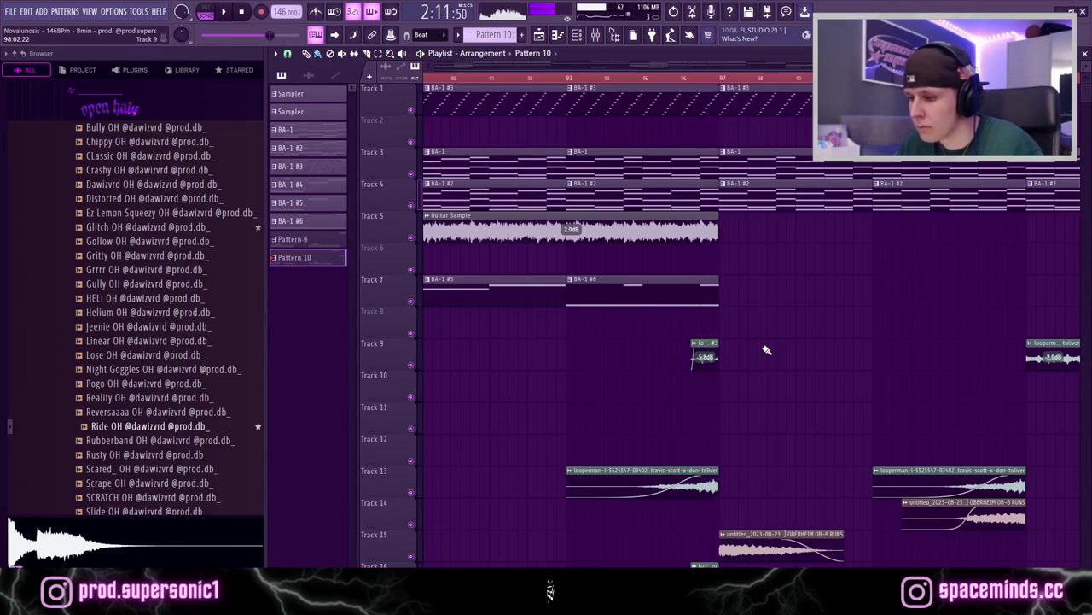
{"action": "double_click", "coordinate": [529, 146]}
{"action": "left_click_drag", "start_coordinate": [527, 136], "coordinate": [590, 123]}
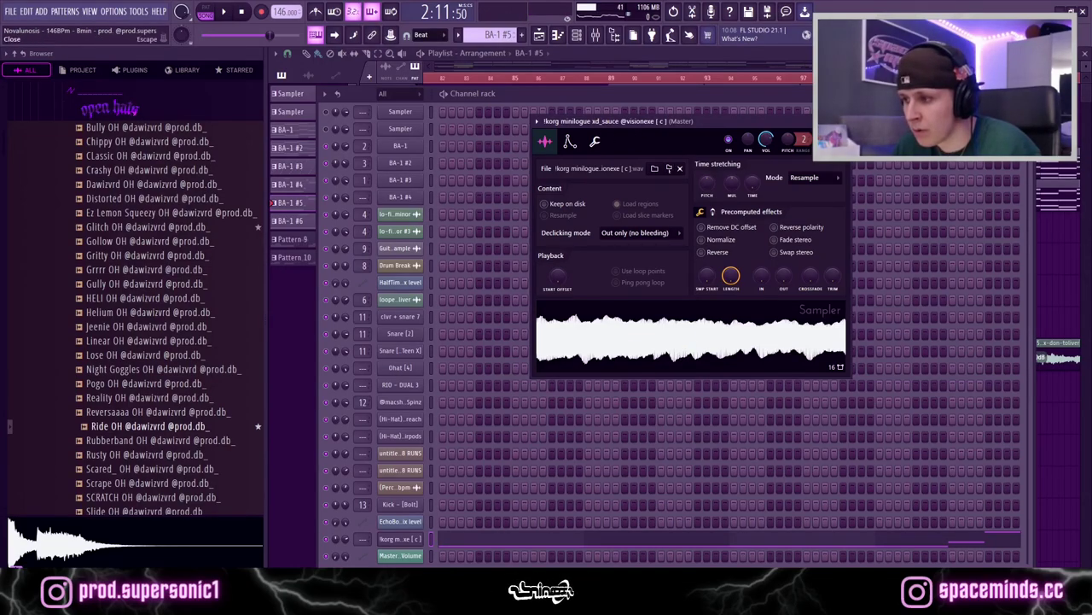
{"action": "left_click", "coordinate": [679, 168]}
{"action": "key", "text": "F6"}
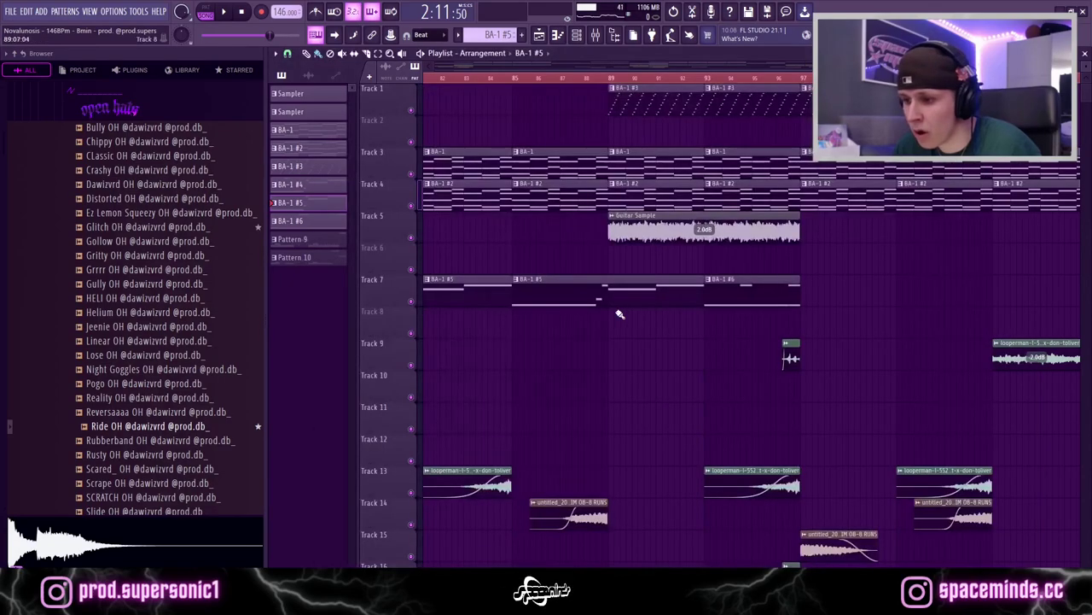
Step: Set the Playlist playhead to around bar 96
{"action": "scroll", "coordinate": [621, 314], "scroll_direction": "down", "scroll_amount": 5}
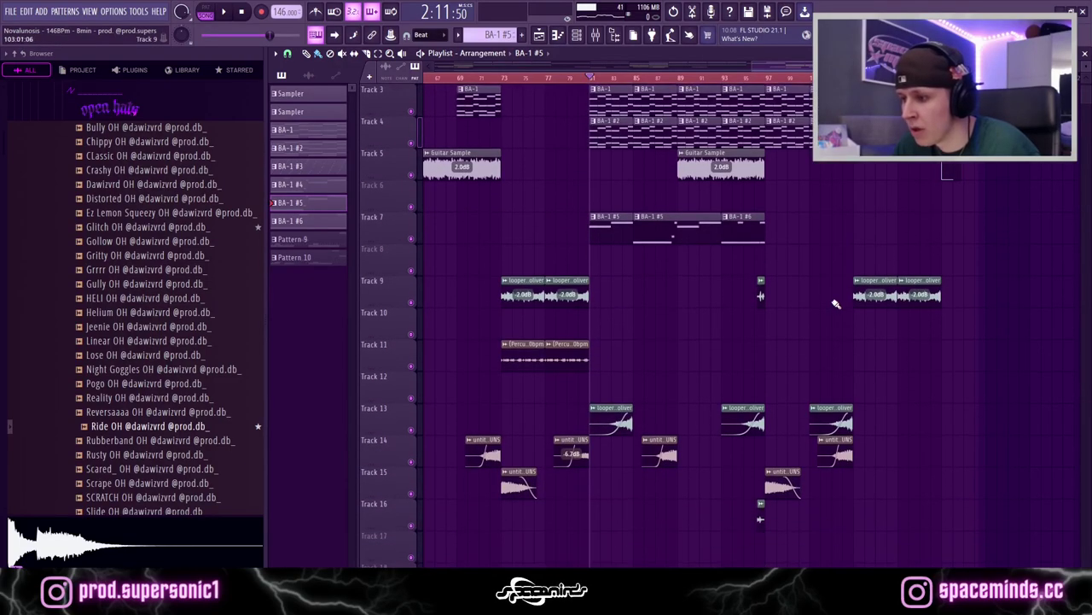
{"action": "left_click", "coordinate": [765, 78]}
{"action": "scroll", "coordinate": [775, 94], "scroll_direction": "down", "scroll_amount": 8}
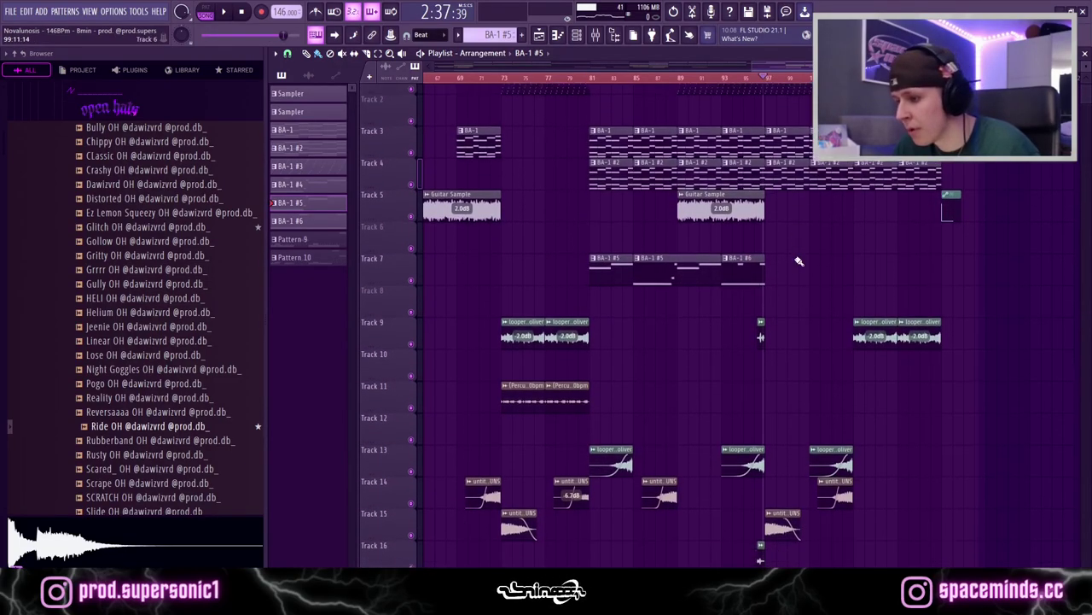
{"action": "scroll", "coordinate": [768, 301], "scroll_direction": "down", "scroll_amount": 4}
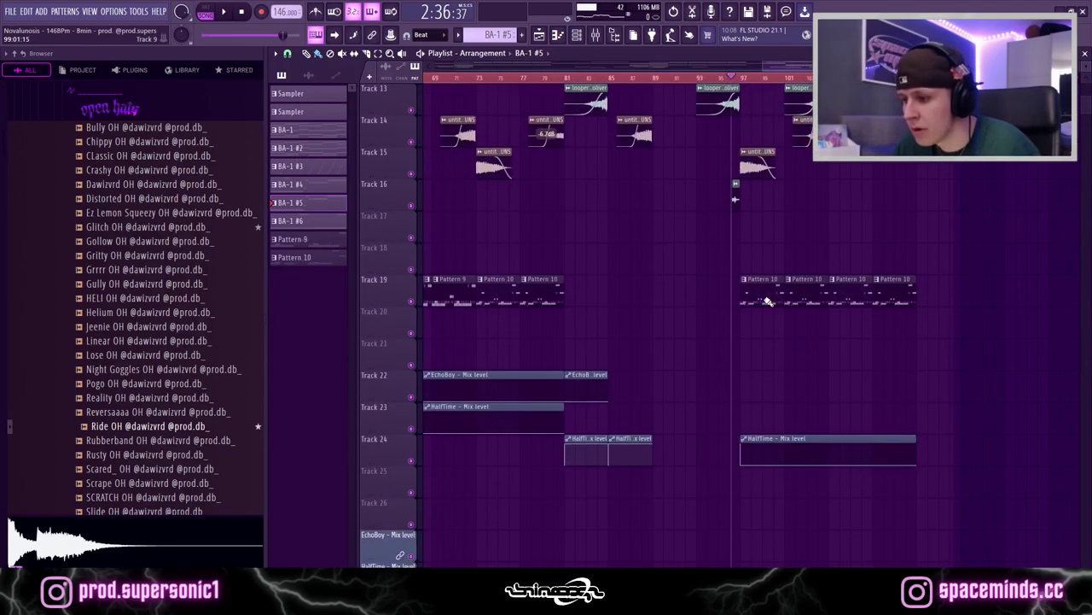
{"action": "scroll", "coordinate": [775, 371], "scroll_direction": "up", "scroll_amount": 12}
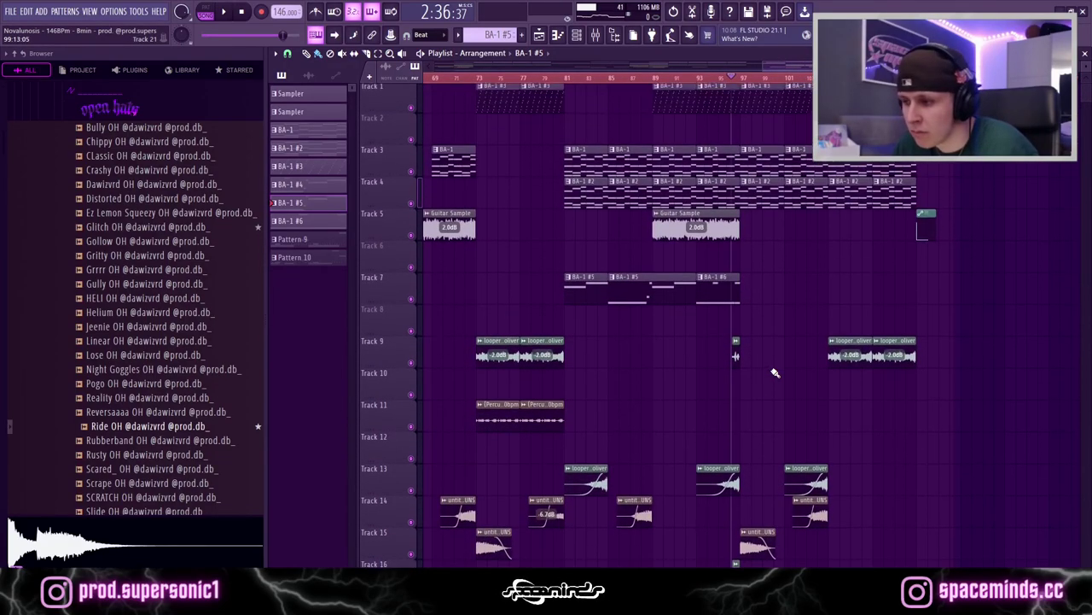
Step: Play the arrangement from bar 96 to about 2:56, then stop with position back at 2:36
{"action": "key", "text": "space"}
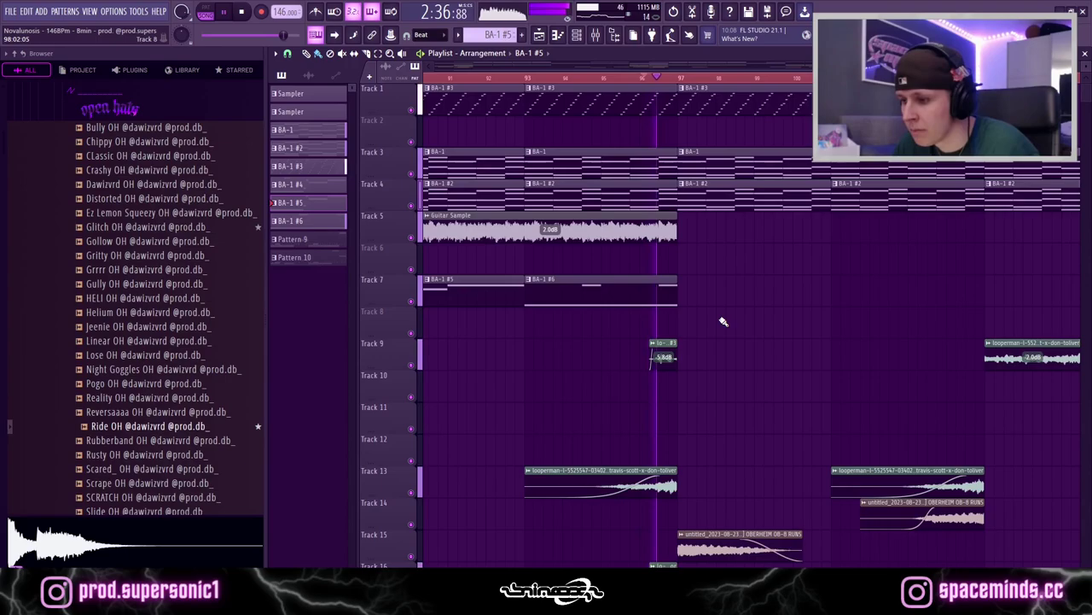
{"action": "scroll", "coordinate": [722, 320], "scroll_direction": "down", "scroll_amount": 4}
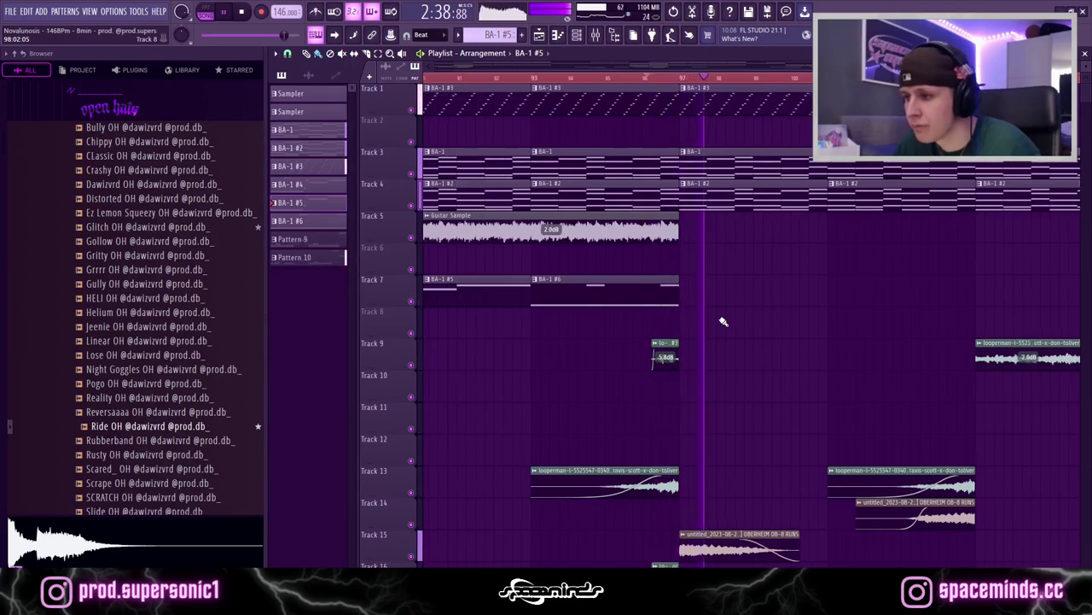
{"action": "scroll", "coordinate": [951, 313], "scroll_direction": "up", "scroll_amount": 3}
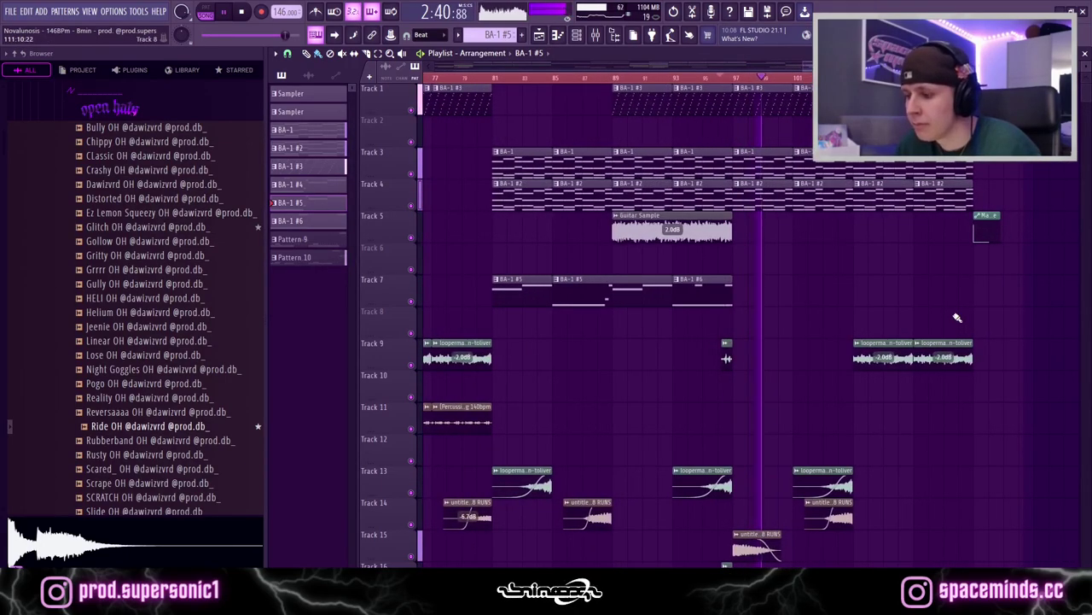
{"action": "scroll", "coordinate": [956, 316], "scroll_direction": "up", "scroll_amount": 3}
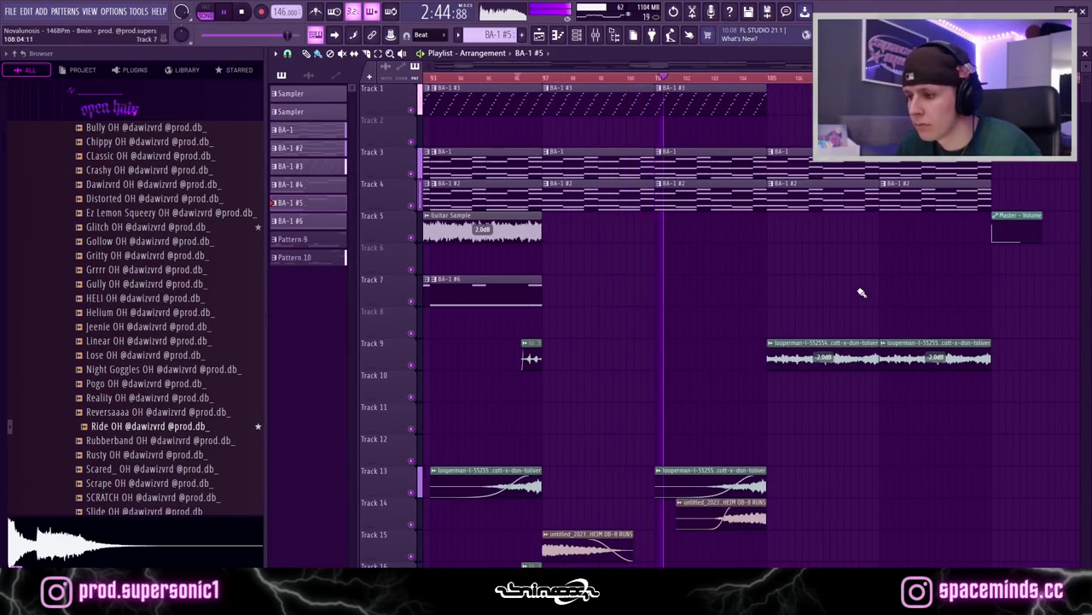
{"action": "scroll", "coordinate": [862, 293], "scroll_direction": "down", "scroll_amount": 4}
{"action": "scroll", "coordinate": [862, 293], "scroll_direction": "up", "scroll_amount": 4}
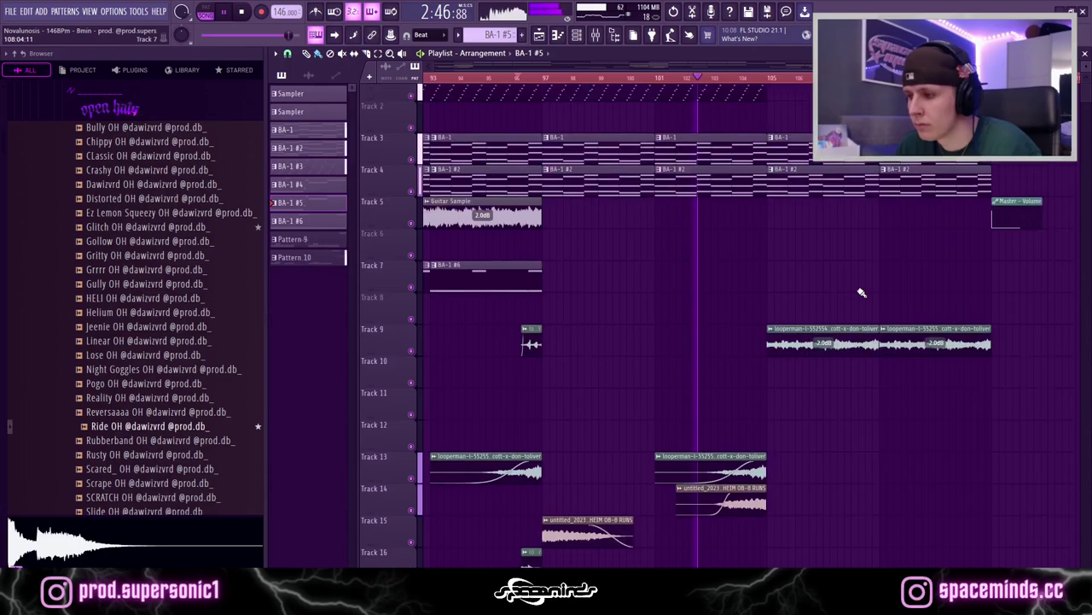
{"action": "scroll", "coordinate": [862, 293], "scroll_direction": "down", "scroll_amount": 8}
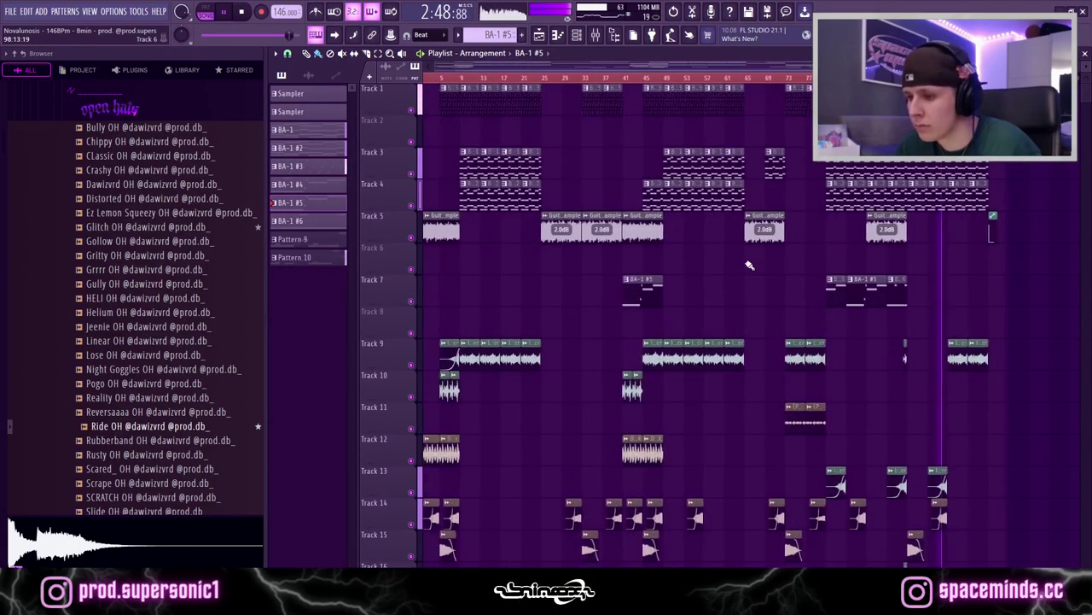
{"action": "scroll", "coordinate": [859, 305], "scroll_direction": "up", "scroll_amount": 6}
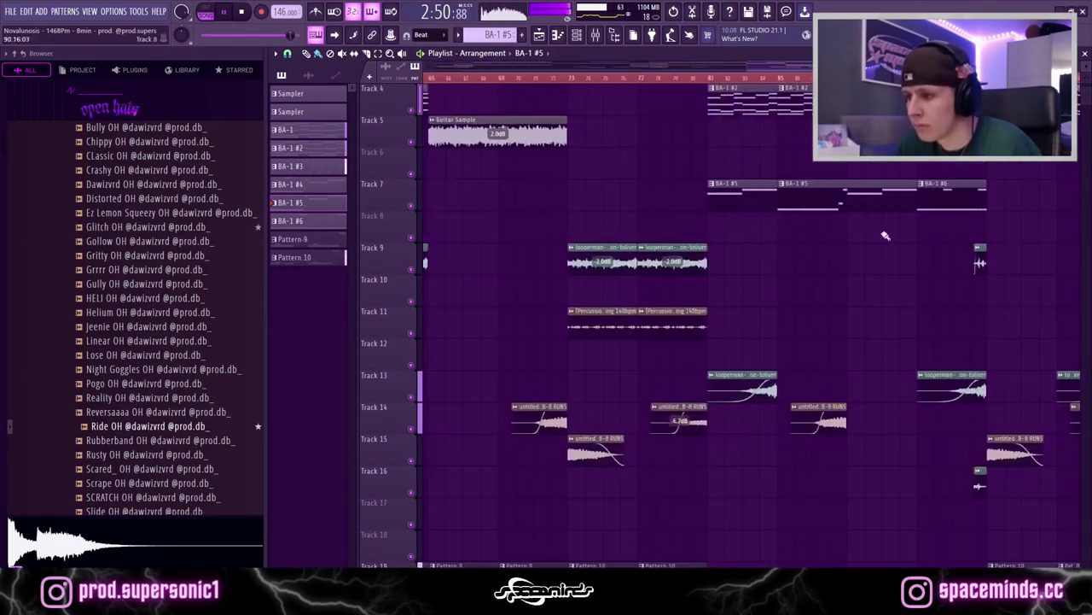
{"action": "scroll", "coordinate": [947, 203], "scroll_direction": "up", "scroll_amount": 3}
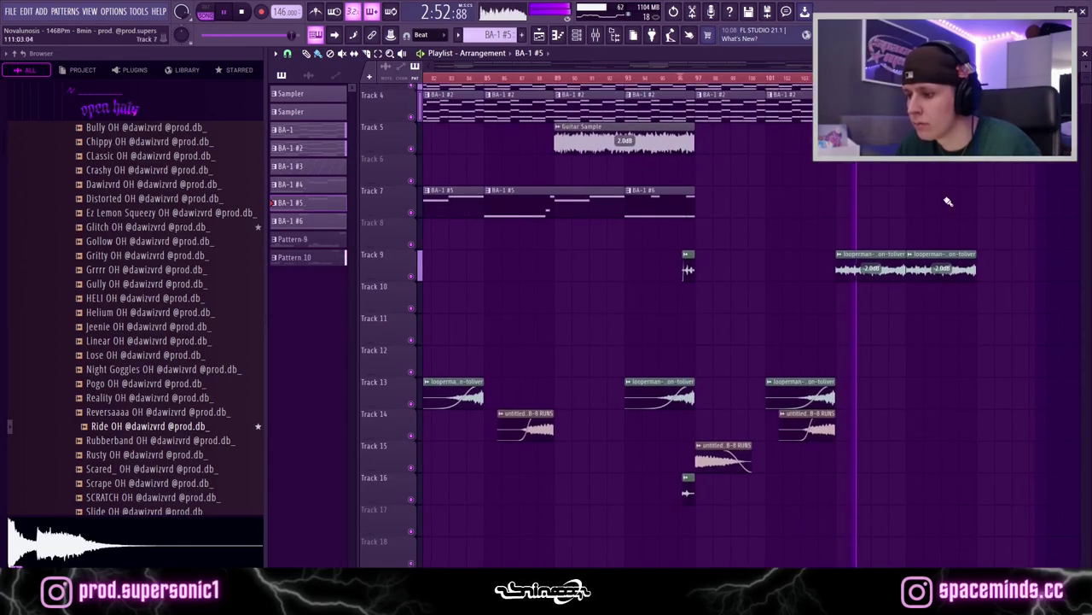
{"action": "scroll", "coordinate": [856, 238], "scroll_direction": "down", "scroll_amount": 3}
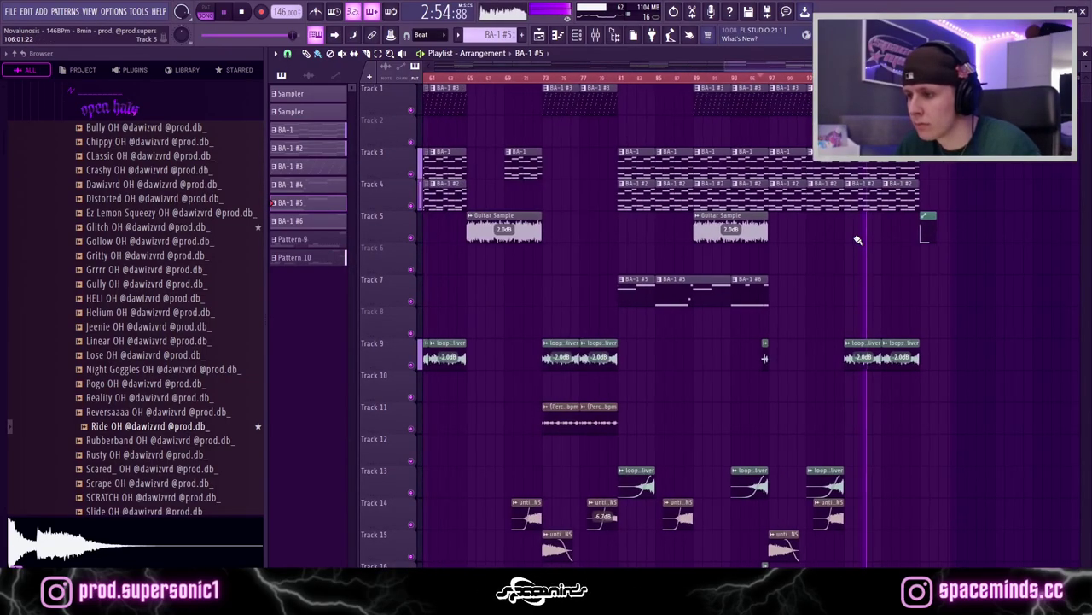
{"action": "scroll", "coordinate": [859, 240], "scroll_direction": "down", "scroll_amount": 4}
{"action": "scroll", "coordinate": [858, 240], "scroll_direction": "down", "scroll_amount": 4}
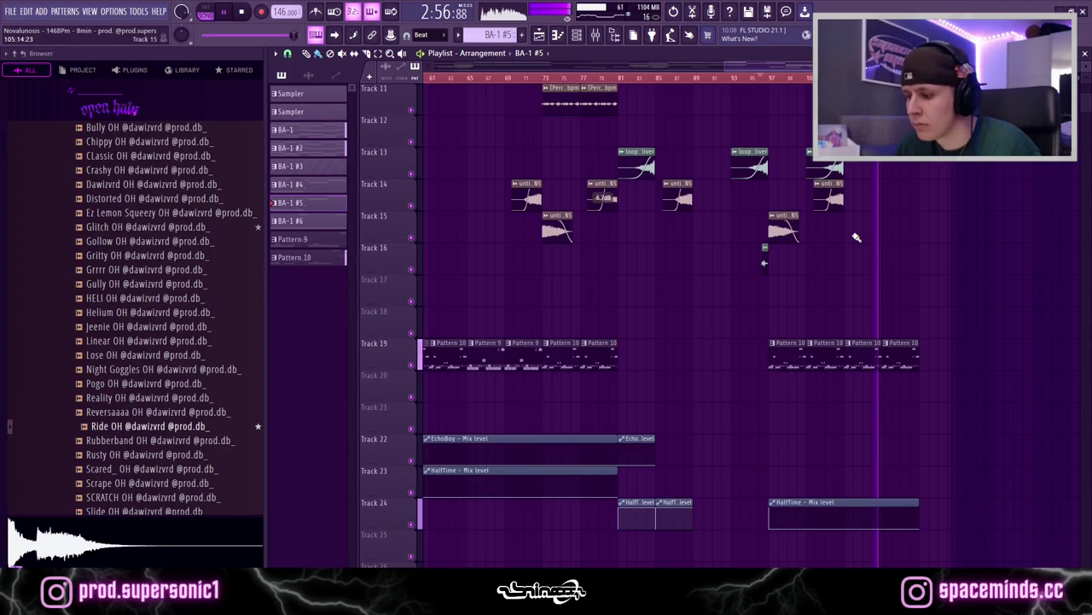
{"action": "key", "text": "space"}
{"action": "scroll", "coordinate": [853, 239], "scroll_direction": "up", "scroll_amount": 10}
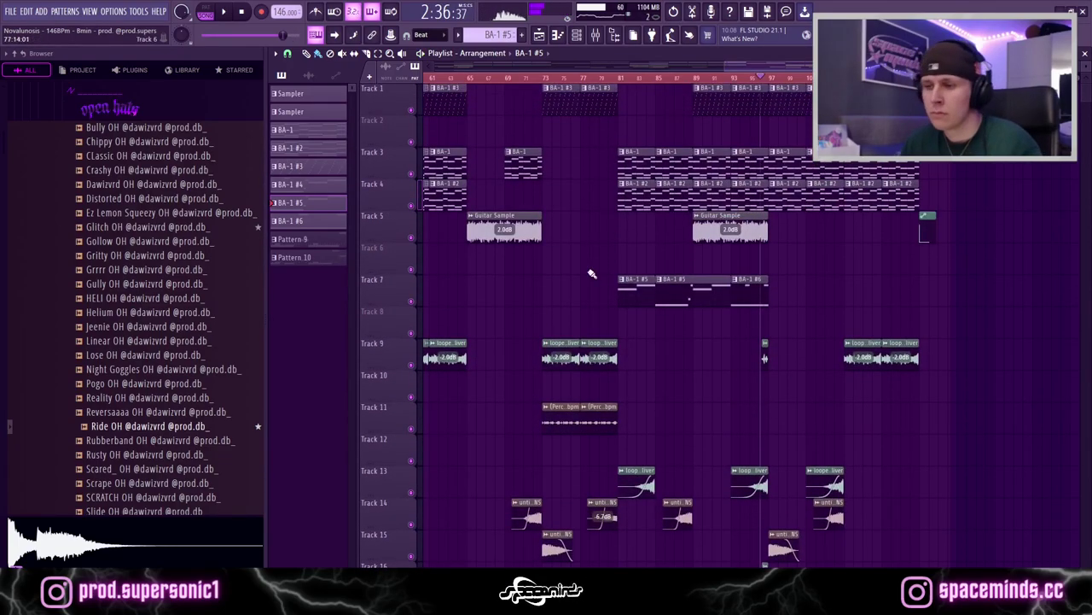
{"action": "scroll", "coordinate": [591, 273], "scroll_direction": "down", "scroll_amount": 3}
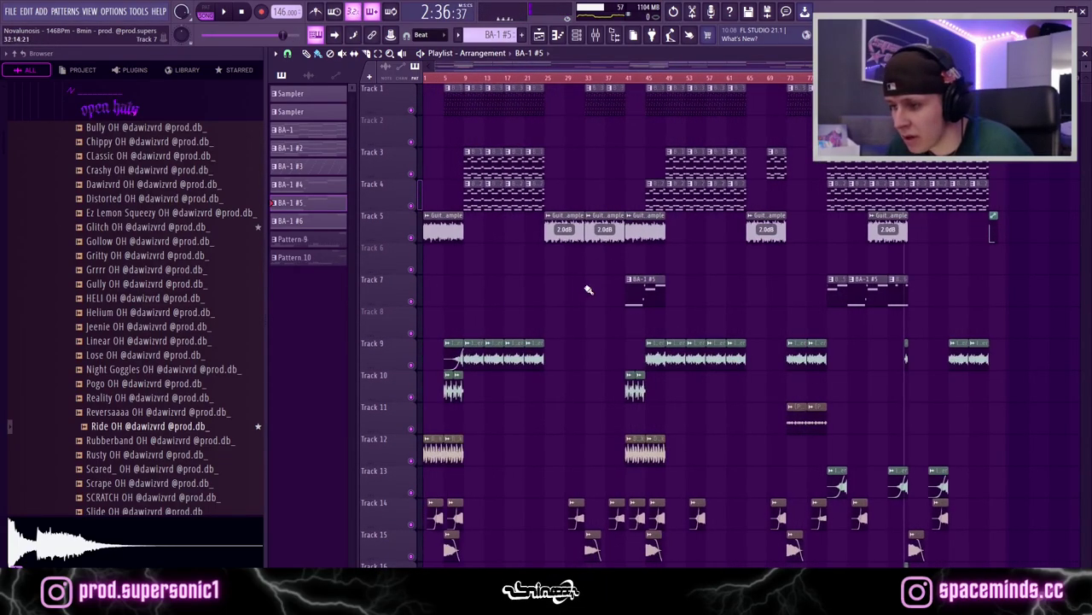
{"action": "scroll", "coordinate": [578, 290], "scroll_direction": "up", "scroll_amount": 3}
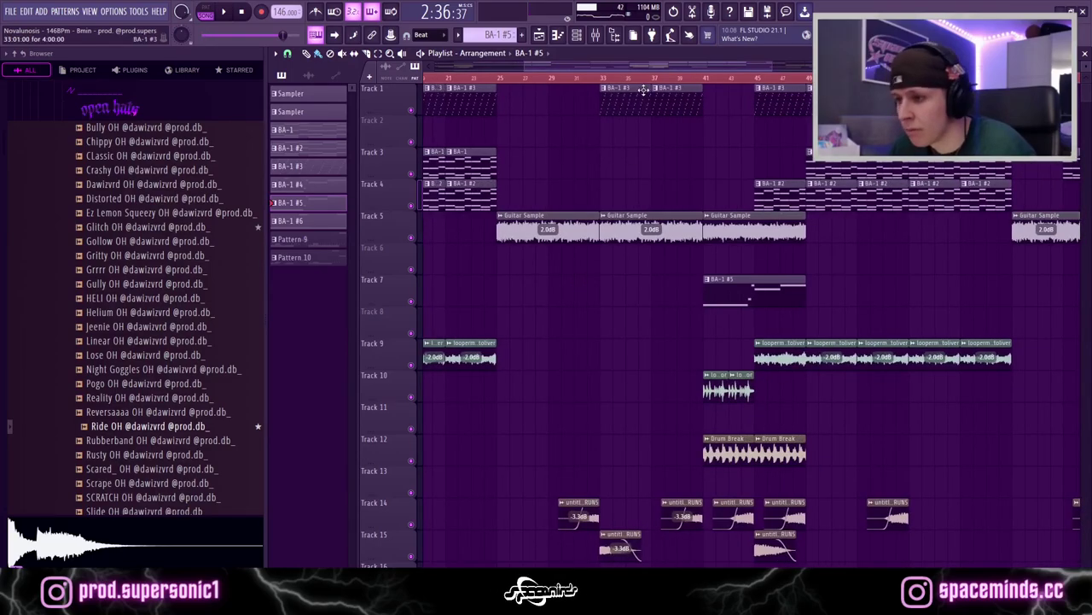
{"action": "scroll", "coordinate": [655, 73], "scroll_direction": "down", "scroll_amount": 3}
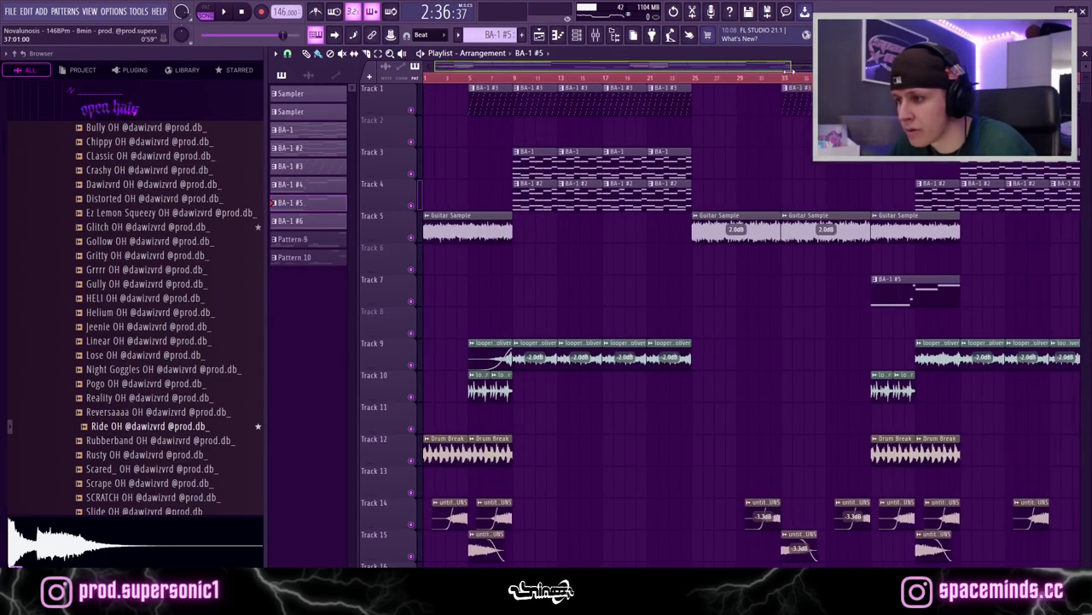
{"action": "scroll", "coordinate": [655, 73], "scroll_direction": "down", "scroll_amount": 1}
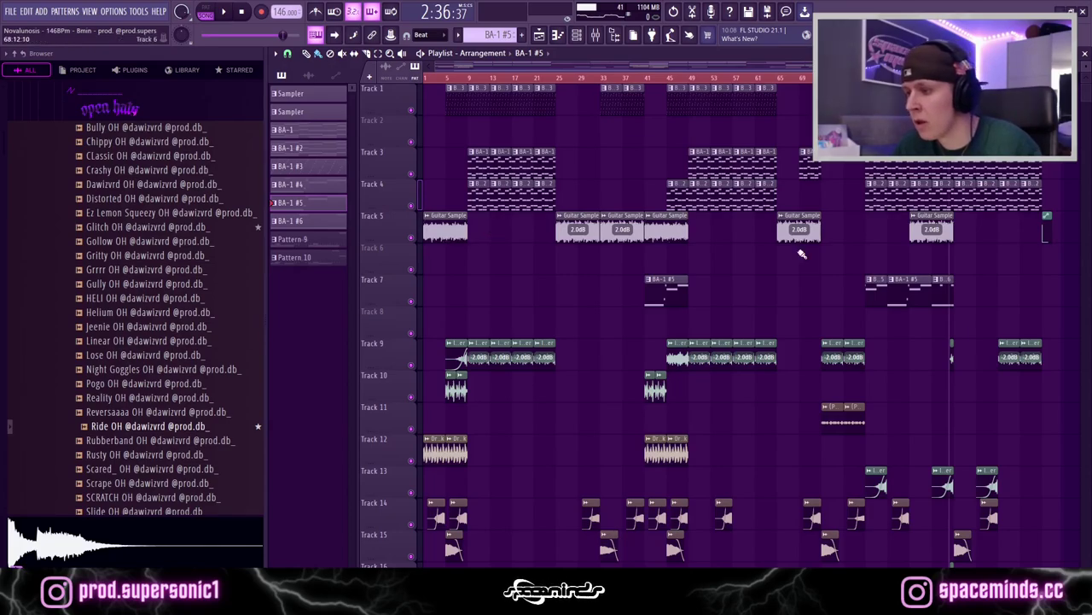
{"action": "scroll", "coordinate": [969, 281], "scroll_direction": "up", "scroll_amount": 5}
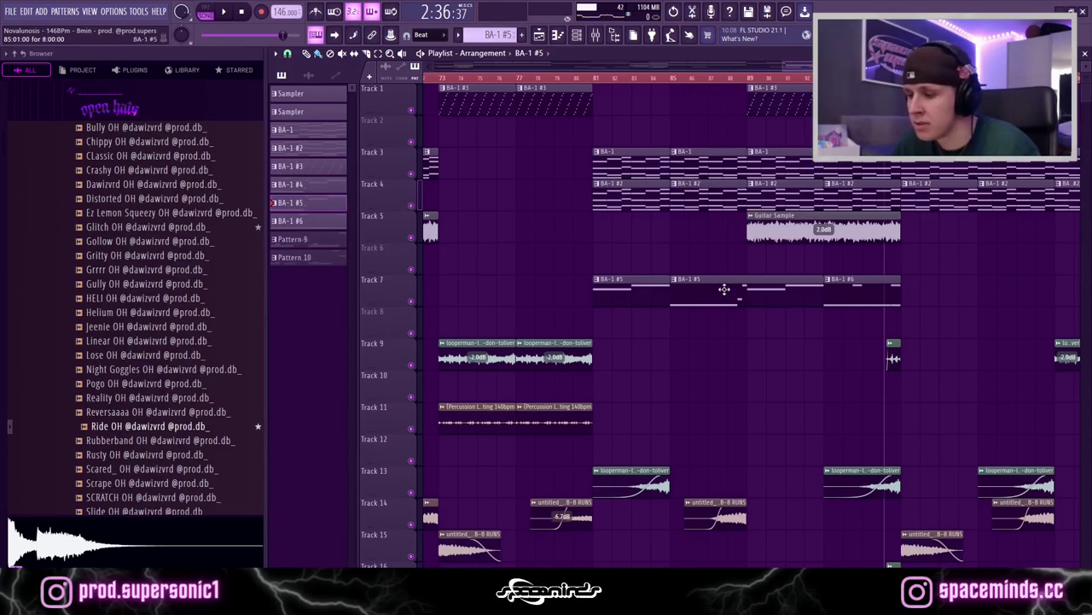
{"action": "scroll", "coordinate": [724, 290], "scroll_direction": "down", "scroll_amount": 5}
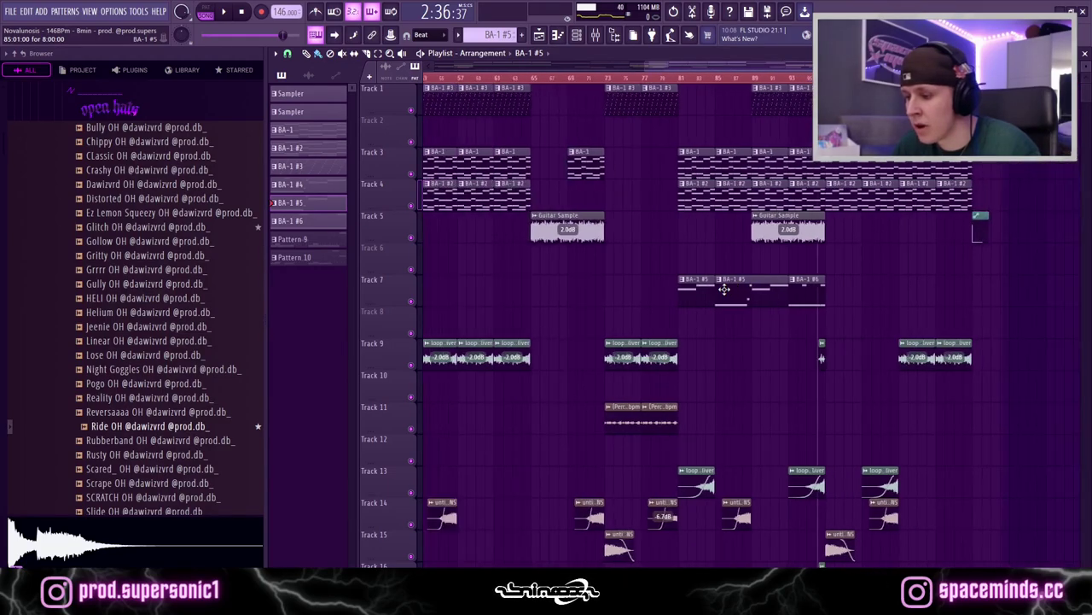
{"action": "scroll", "coordinate": [724, 289], "scroll_direction": "down", "scroll_amount": 3}
{"action": "scroll", "coordinate": [724, 290], "scroll_direction": "up", "scroll_amount": 3}
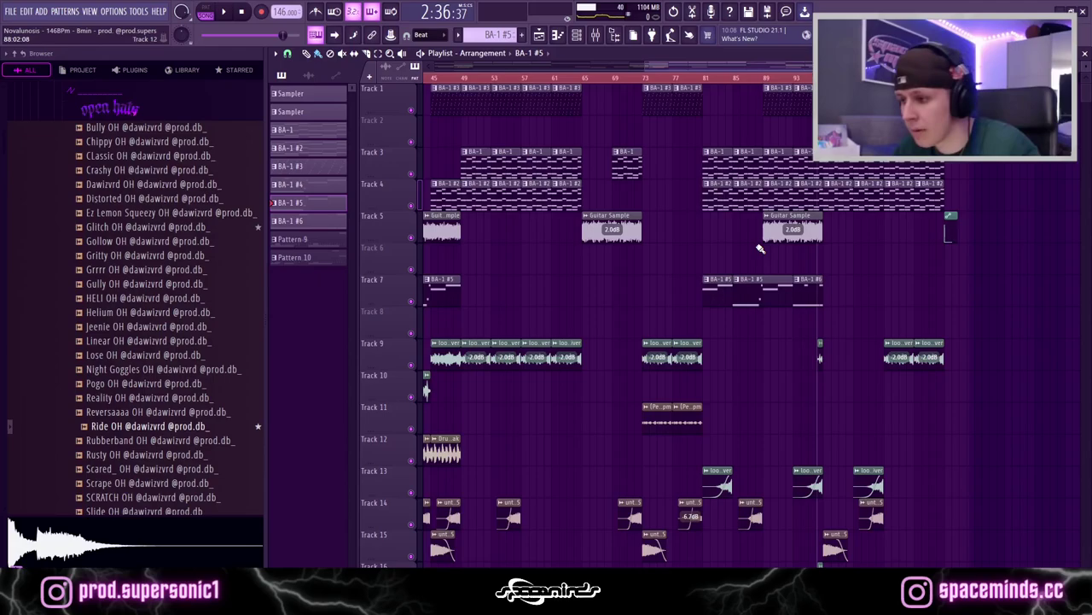
{"action": "scroll", "coordinate": [760, 248], "scroll_direction": "up", "scroll_amount": 6}
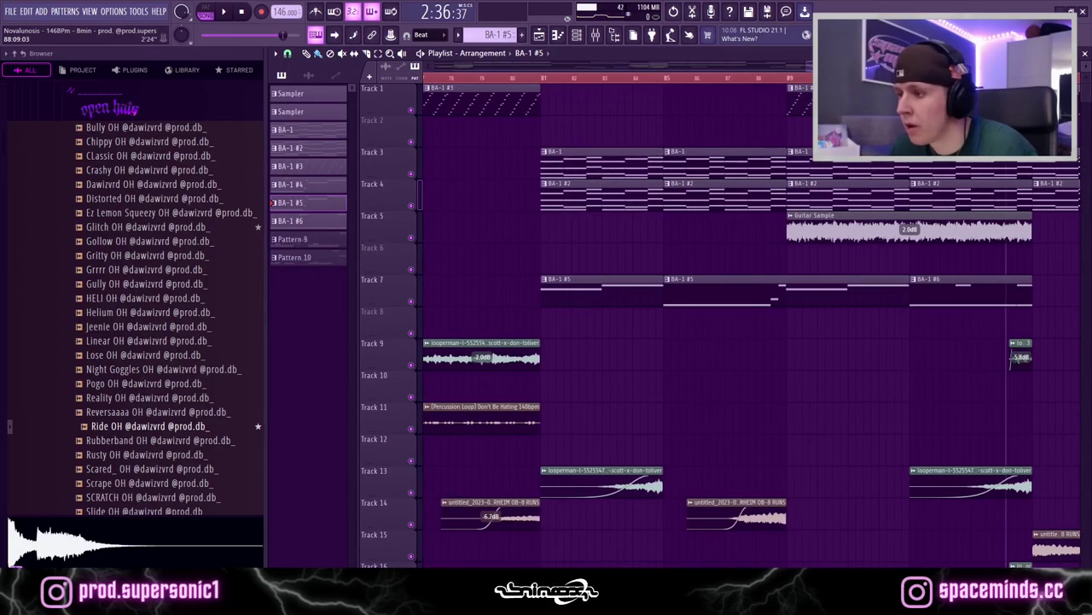
{"action": "scroll", "coordinate": [1016, 358], "scroll_direction": "down", "scroll_amount": 5}
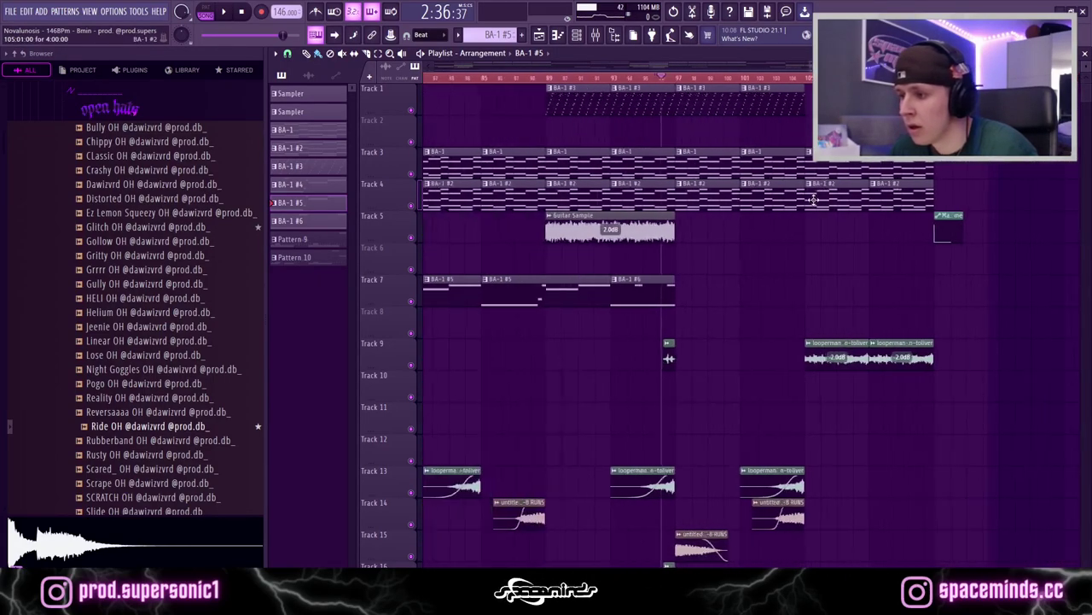
{"action": "scroll", "coordinate": [813, 199], "scroll_direction": "down", "scroll_amount": 5}
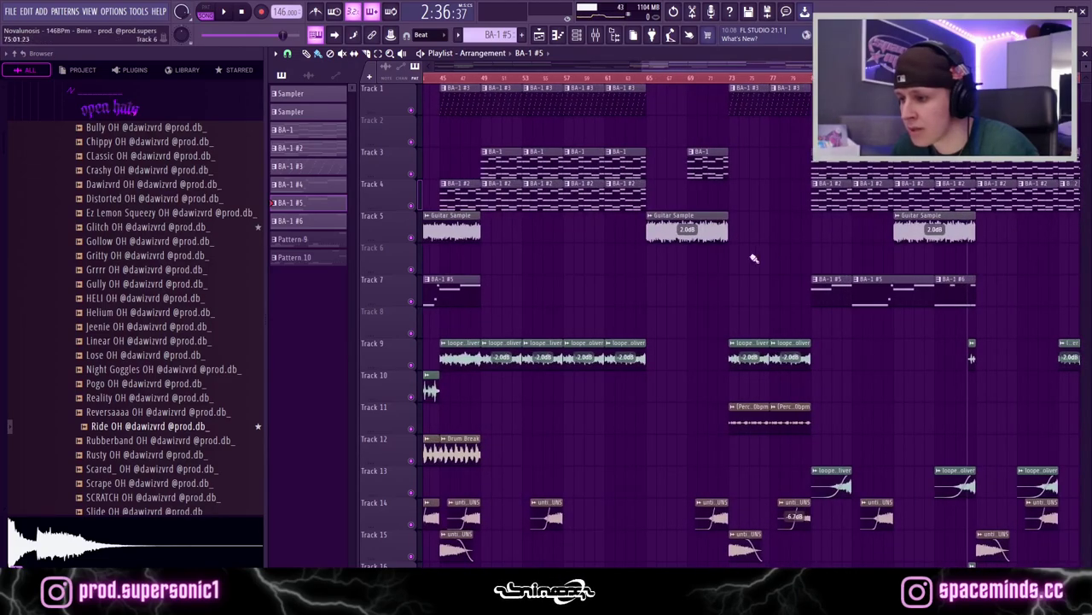
{"action": "scroll", "coordinate": [764, 260], "scroll_direction": "down", "scroll_amount": 3}
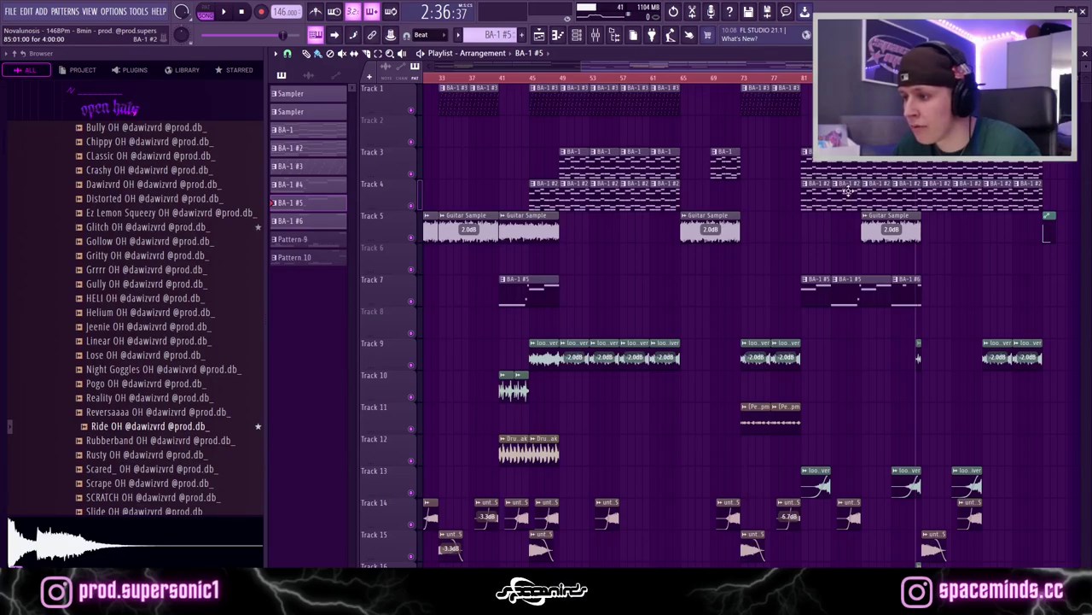
{"action": "scroll", "coordinate": [795, 233], "scroll_direction": "down", "scroll_amount": 10}
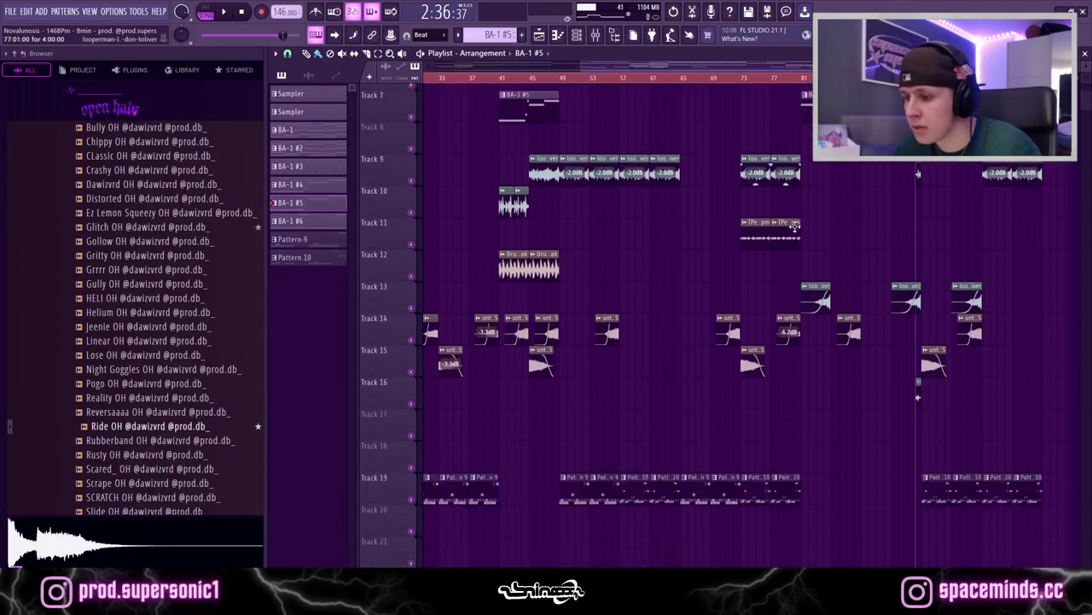
{"action": "scroll", "coordinate": [796, 233], "scroll_direction": "up", "scroll_amount": 10}
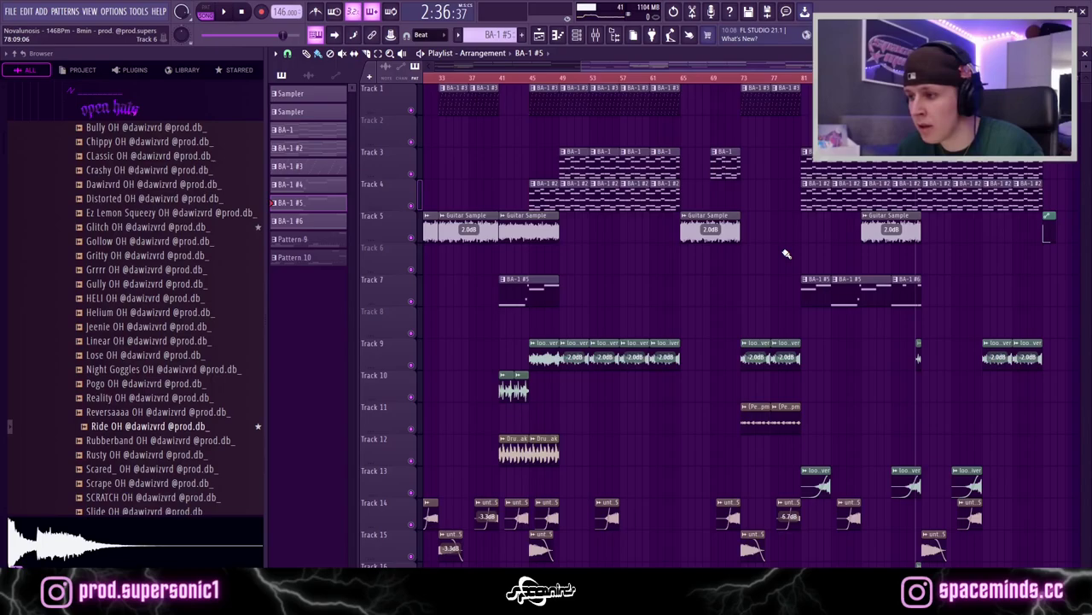
{"action": "scroll", "coordinate": [758, 224], "scroll_direction": "up", "scroll_amount": 3}
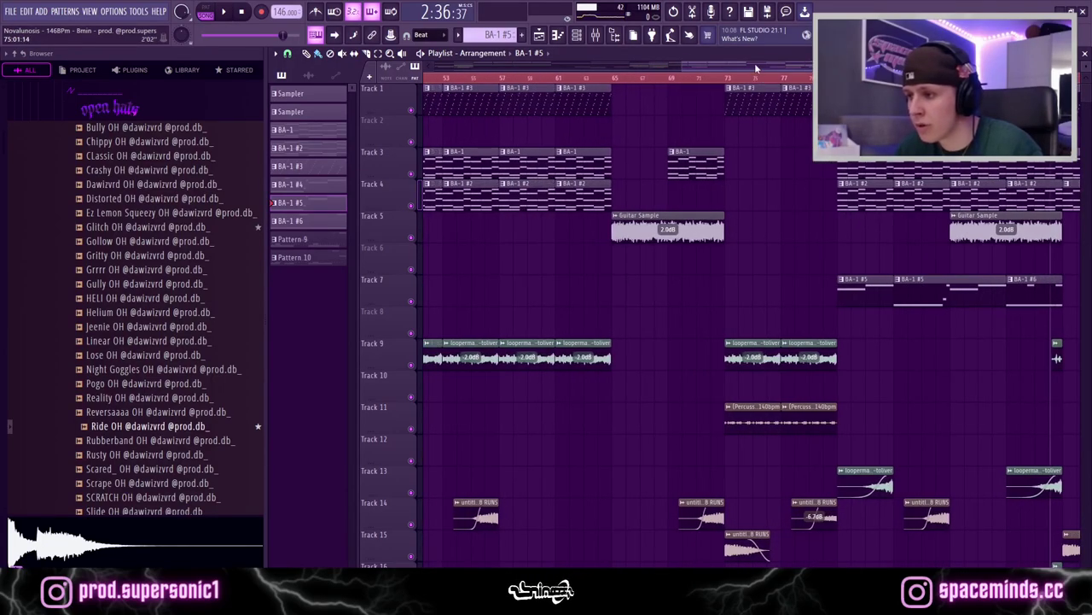
{"action": "left_click_drag", "start_coordinate": [755, 67], "coordinate": [824, 67]}
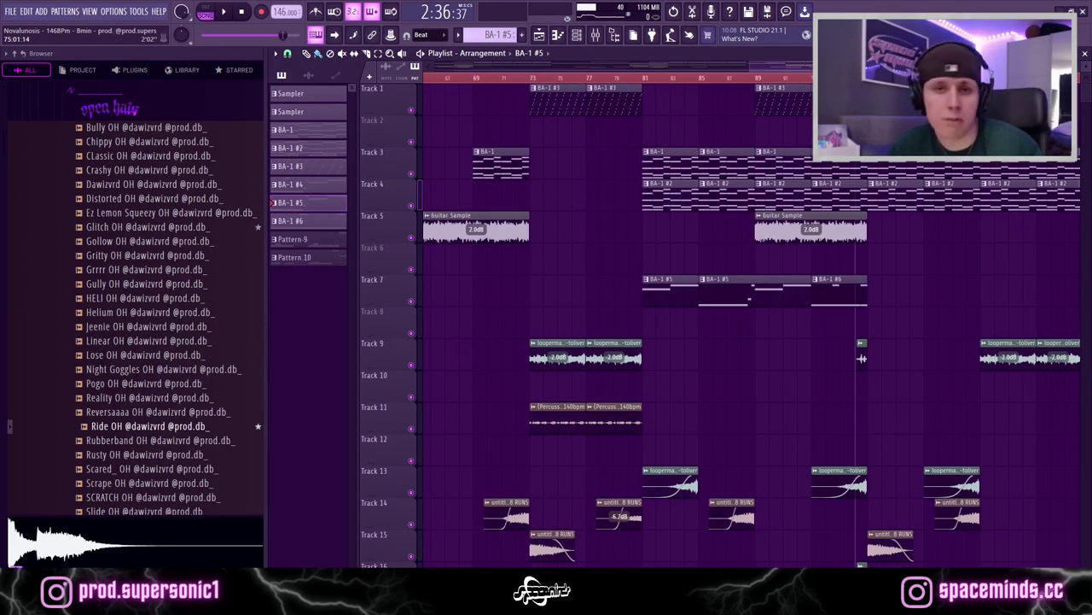